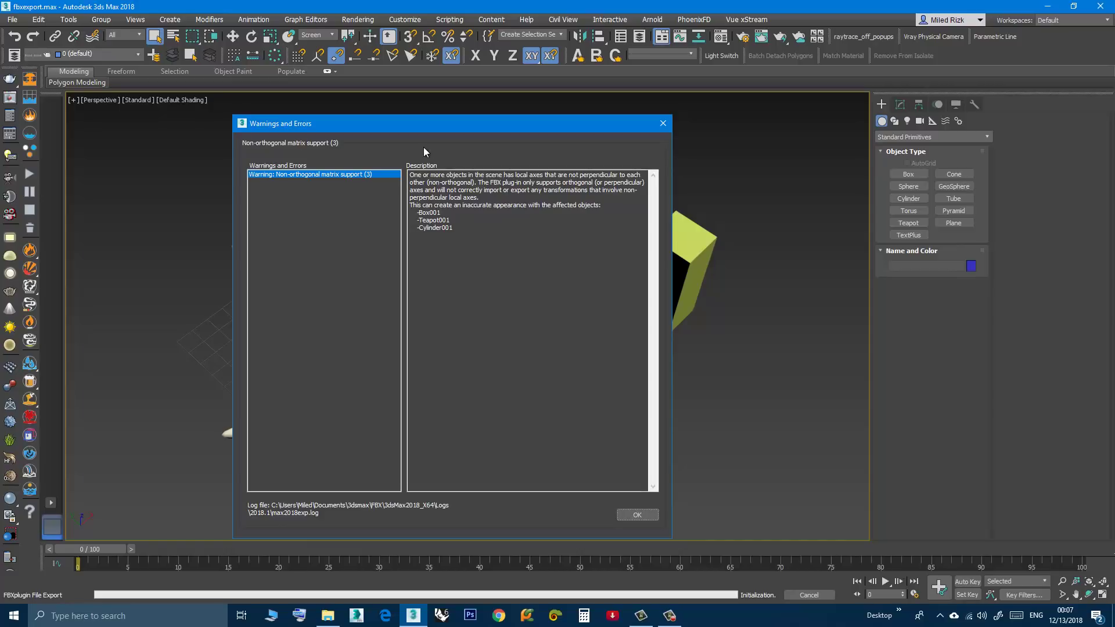
- Read the non-orthogonal matrix warning for Box001, Teapot001 and Cylinder001, then dismiss it
{"action": "mouse_move", "coordinate": [419, 130]}
{"action": "left_mouse_down"}
{"action": "mouse_move", "coordinate": [441, 132]}
{"action": "mouse_move", "coordinate": [410, 131]}
{"action": "left_mouse_up"}
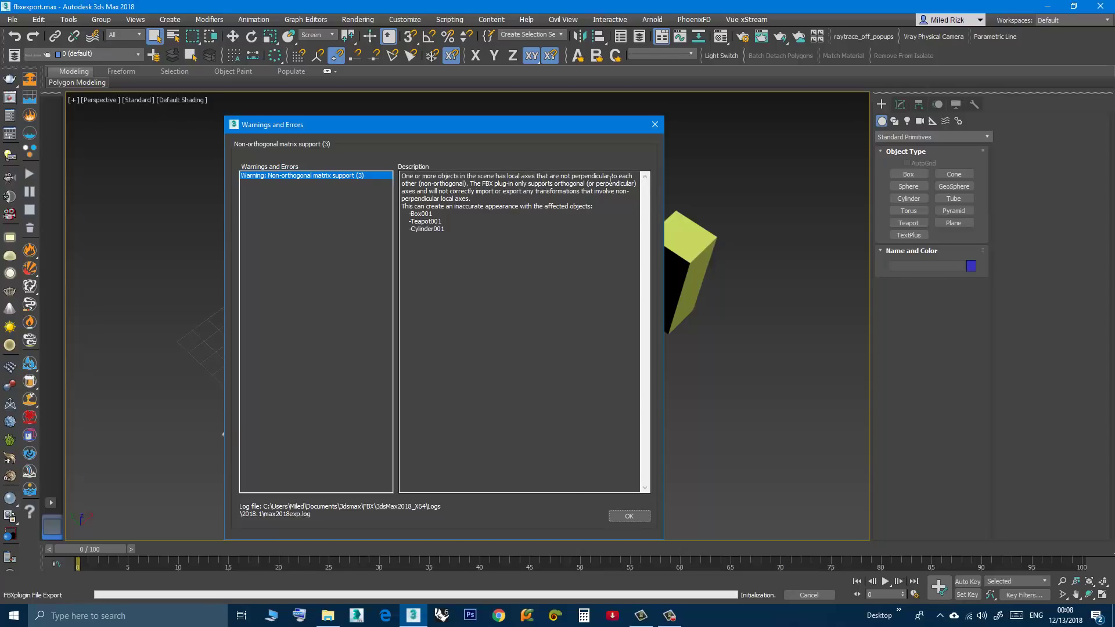
{"action": "left_click", "coordinate": [519, 180]}
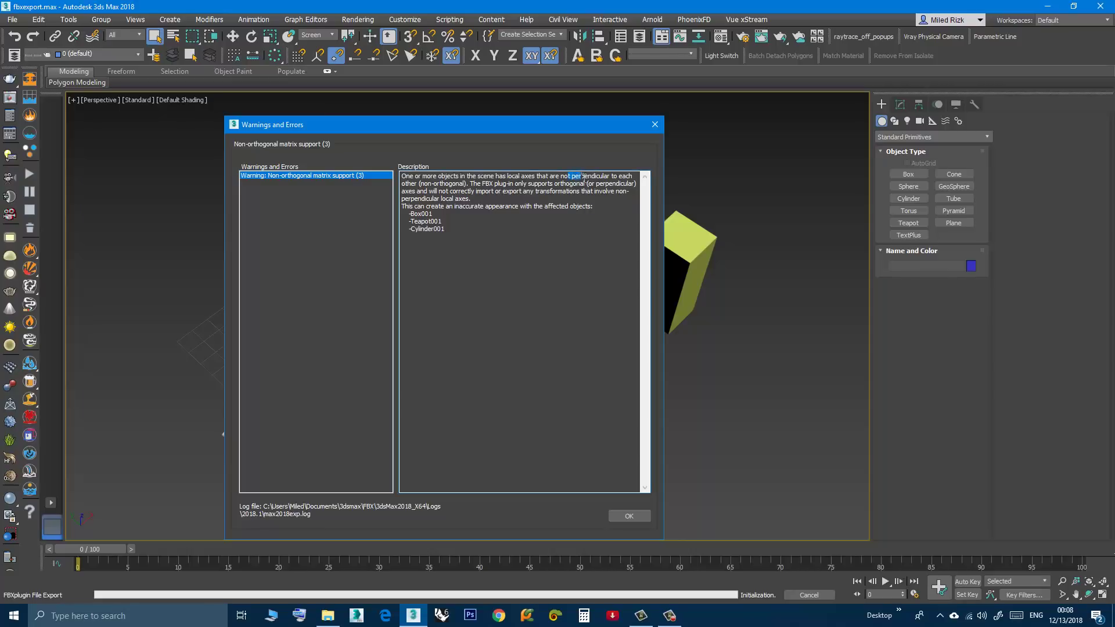
{"action": "left_click", "coordinate": [467, 220]}
{"action": "left_click", "coordinate": [654, 125]}
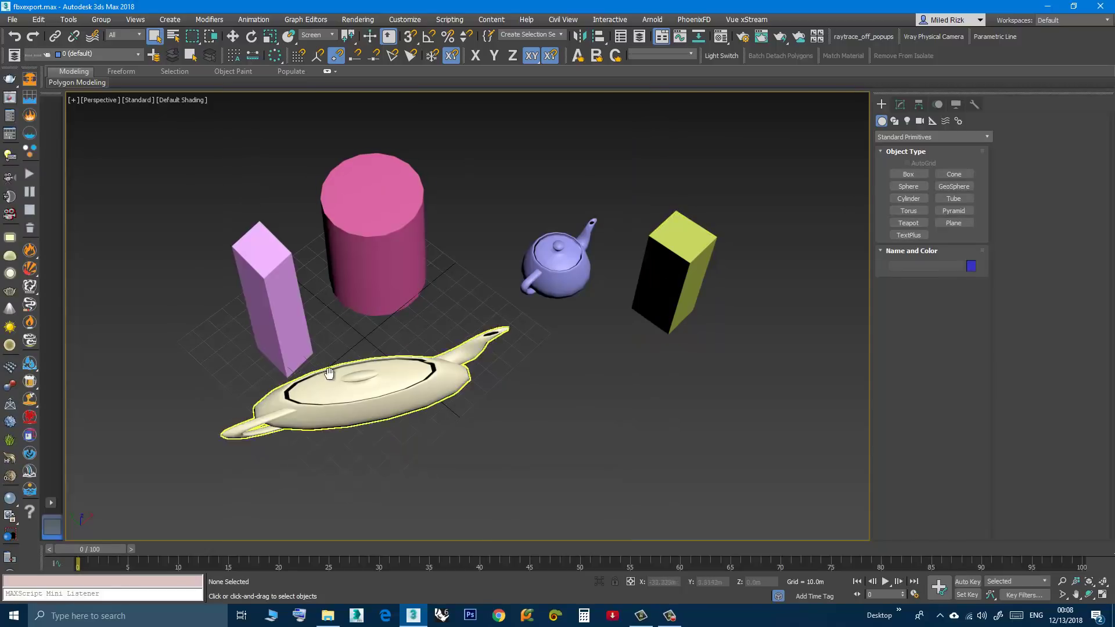
- Export the scene to the Desktop as test.FBX, overwriting the existing file, with default FBX options
{"action": "scroll", "coordinate": [375, 376], "scroll_direction": "down", "scroll_amount": 6}
{"action": "scroll", "coordinate": [378, 377], "scroll_direction": "up", "scroll_amount": 3}
{"action": "scroll", "coordinate": [377, 377], "scroll_direction": "down", "scroll_amount": 2}
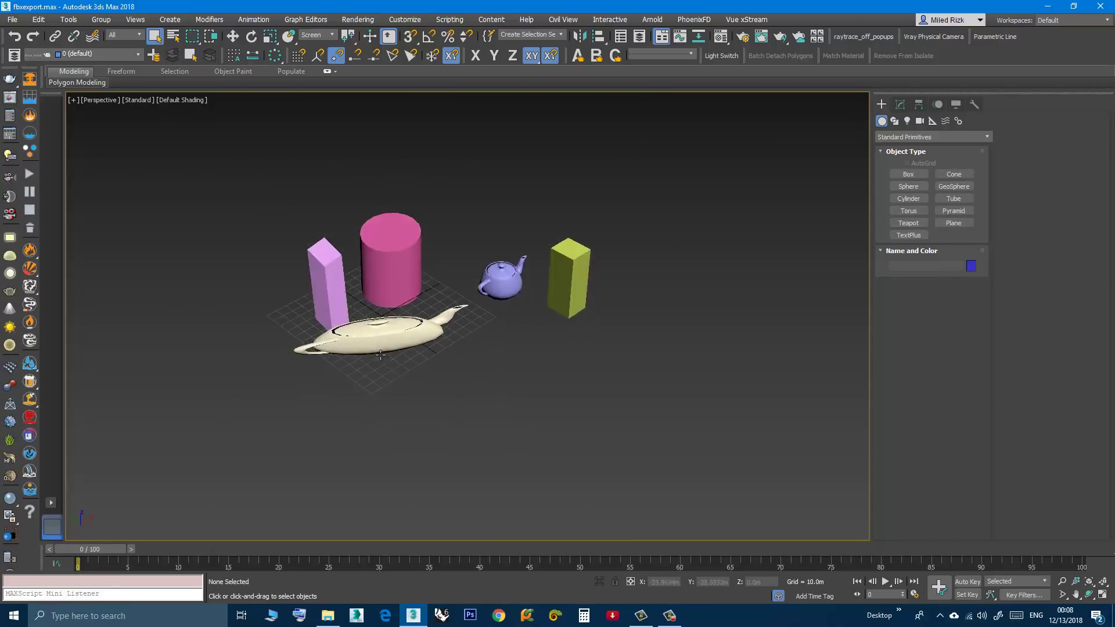
{"action": "scroll", "coordinate": [340, 330], "scroll_direction": "up", "scroll_amount": 2}
{"action": "scroll", "coordinate": [340, 329], "scroll_direction": "up", "scroll_amount": 2}
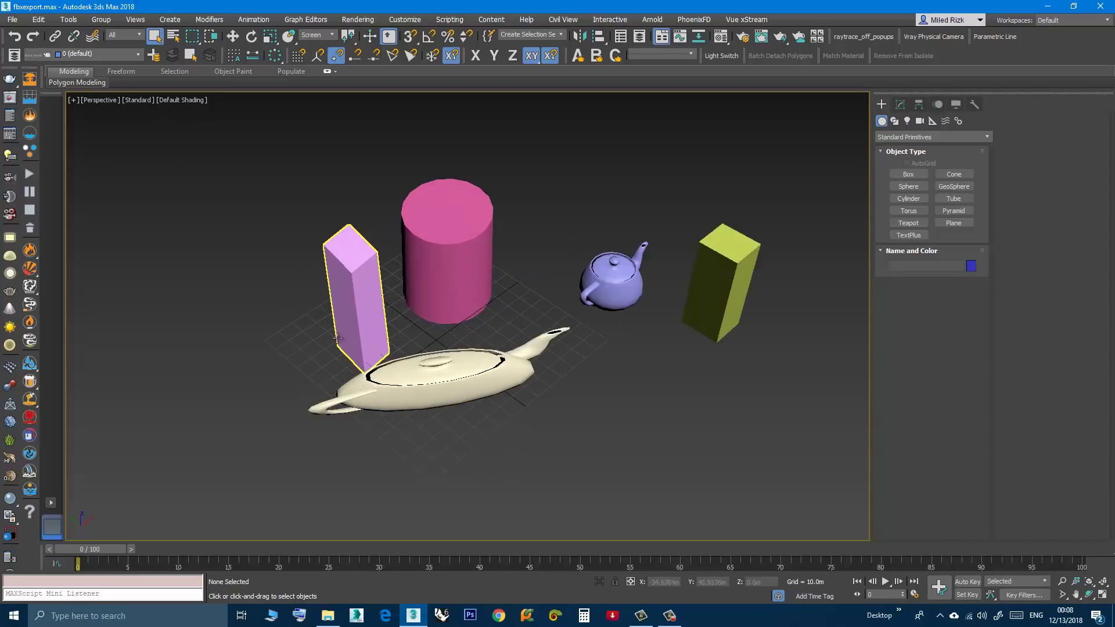
{"action": "left_click", "coordinate": [11, 19]}
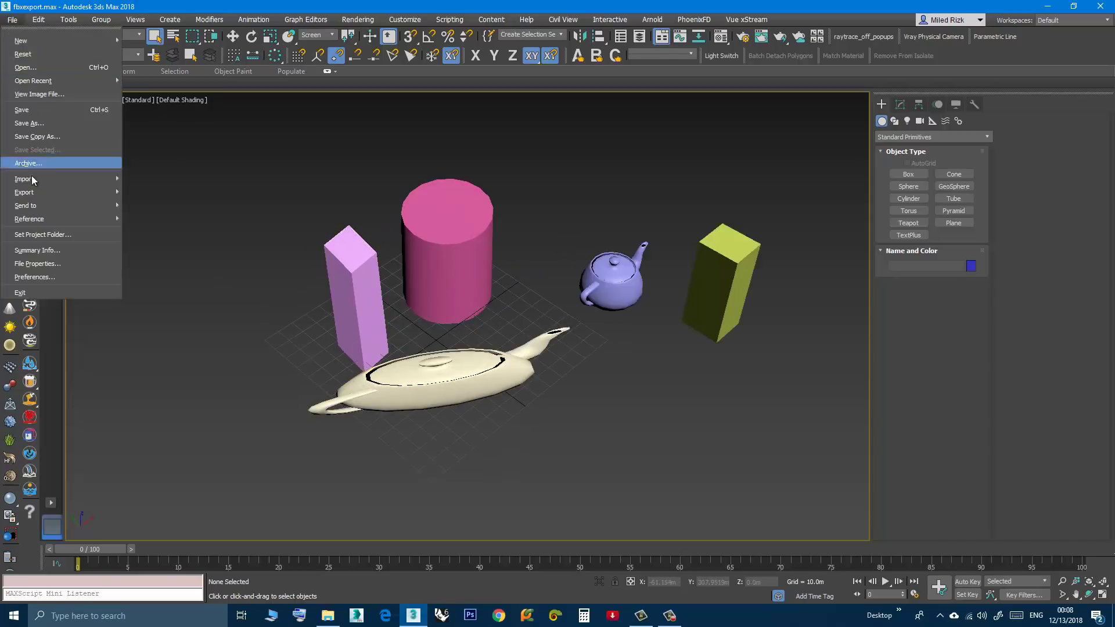
{"action": "mouse_move", "coordinate": [40, 193]}
{"action": "left_click", "coordinate": [135, 200]}
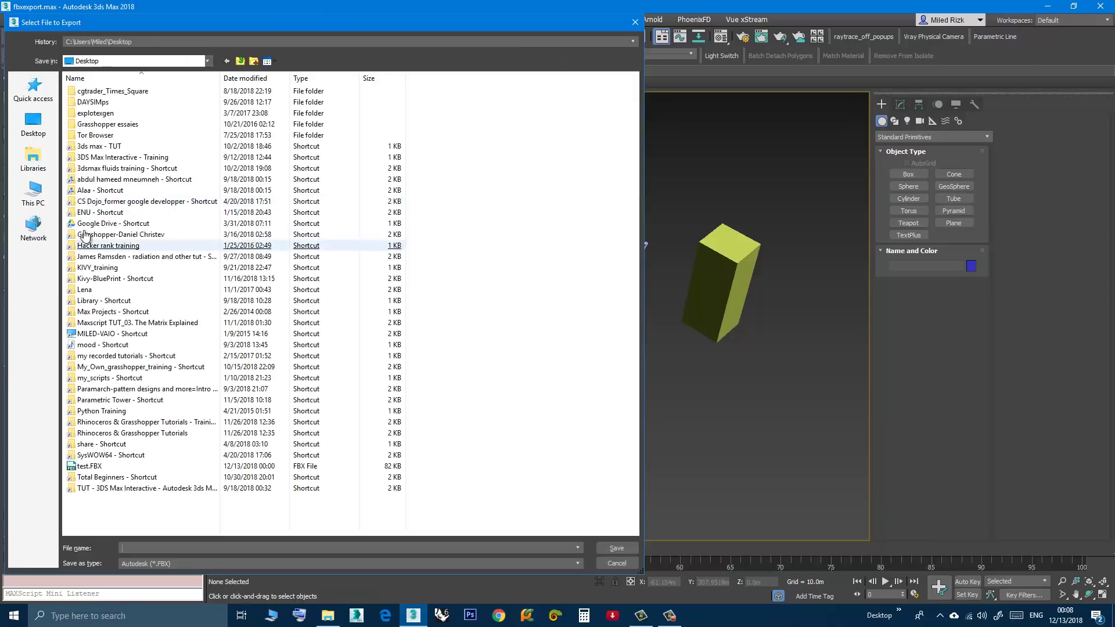
{"action": "left_click", "coordinate": [33, 123]}
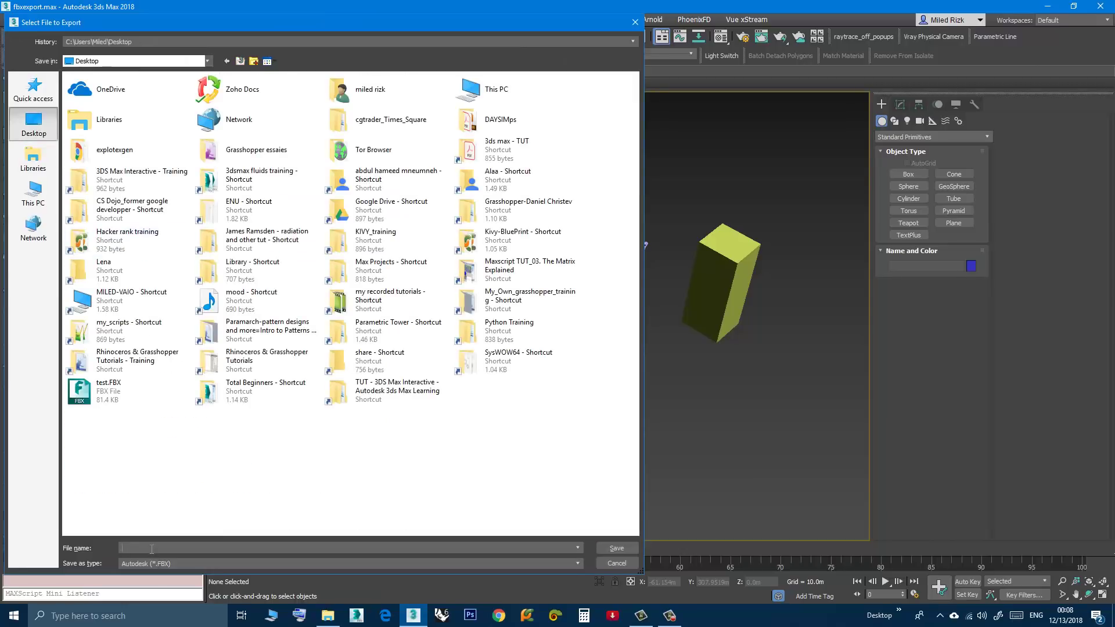
{"action": "type", "text": "test"}
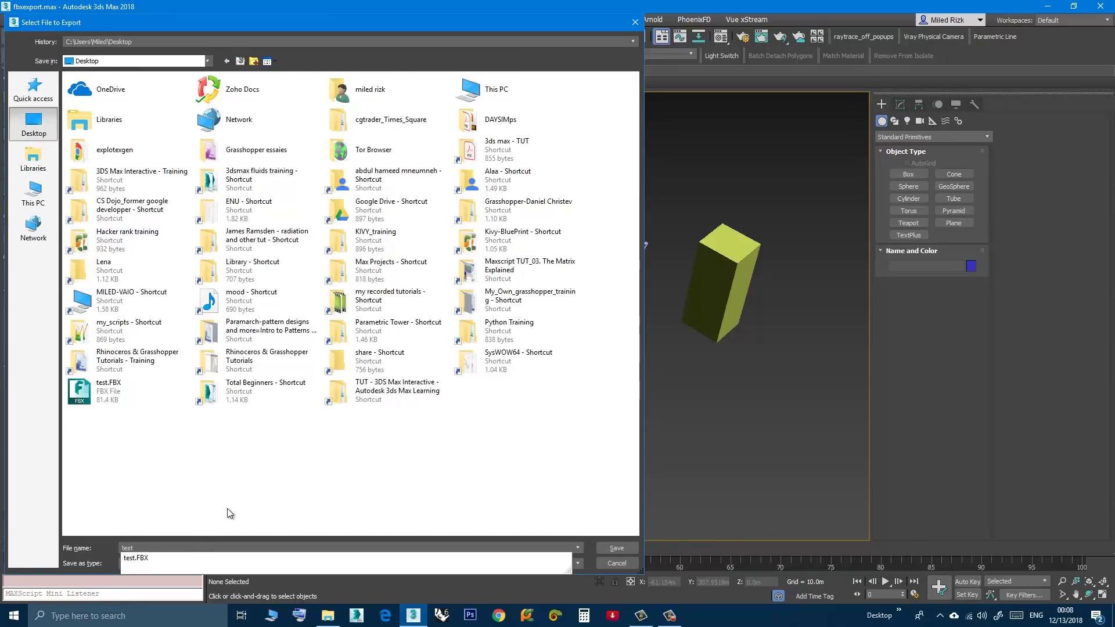
{"action": "key", "text": "Return"}
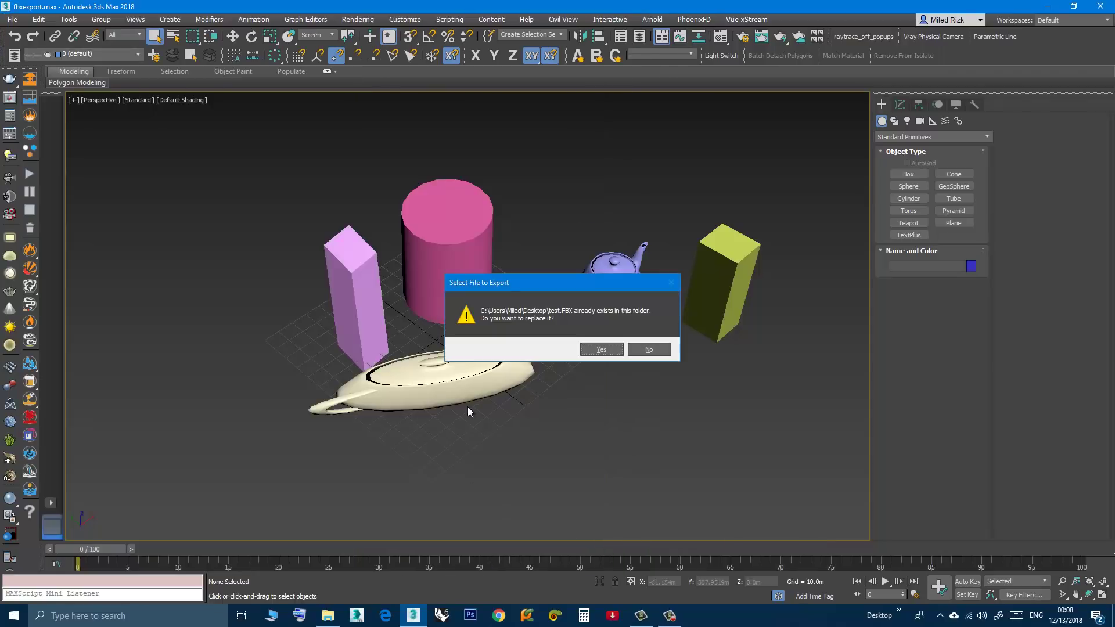
{"action": "left_click", "coordinate": [590, 349]}
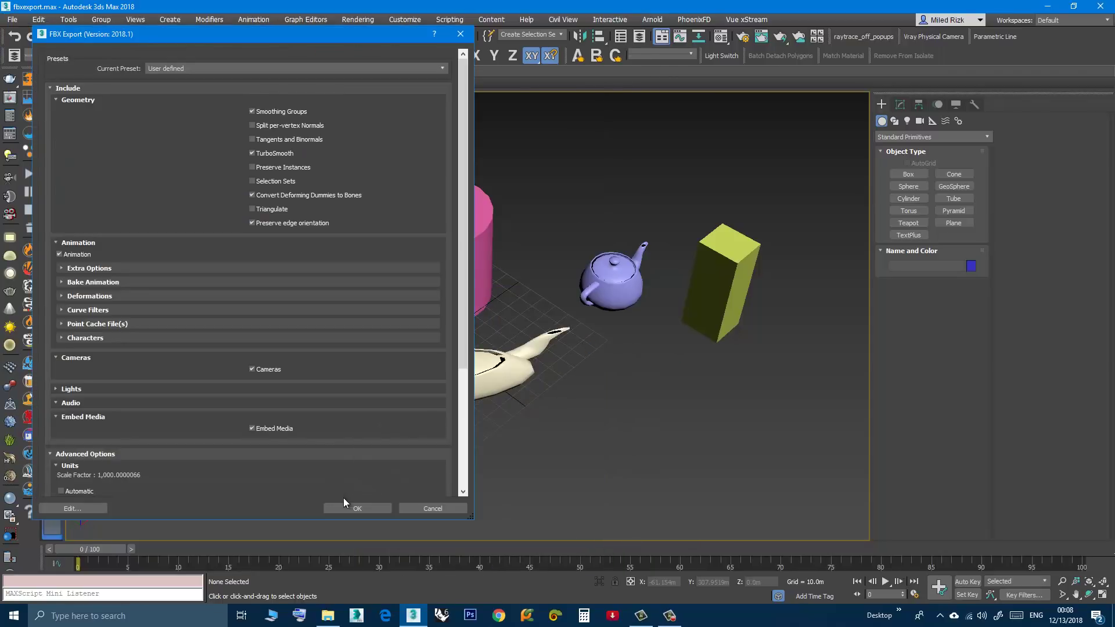
{"action": "left_click", "coordinate": [348, 508]}
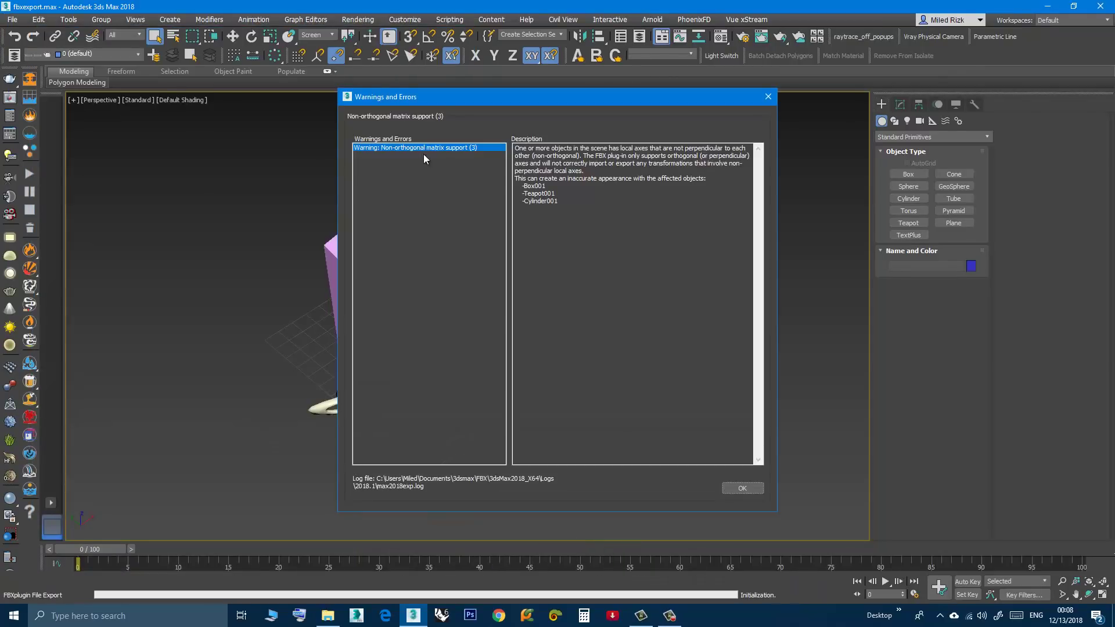
- Move the repeated non-orthogonal matrix warning aside to inspect the scene, then close it
{"action": "left_click_drag", "start_coordinate": [511, 98], "coordinate": [640, 140]}
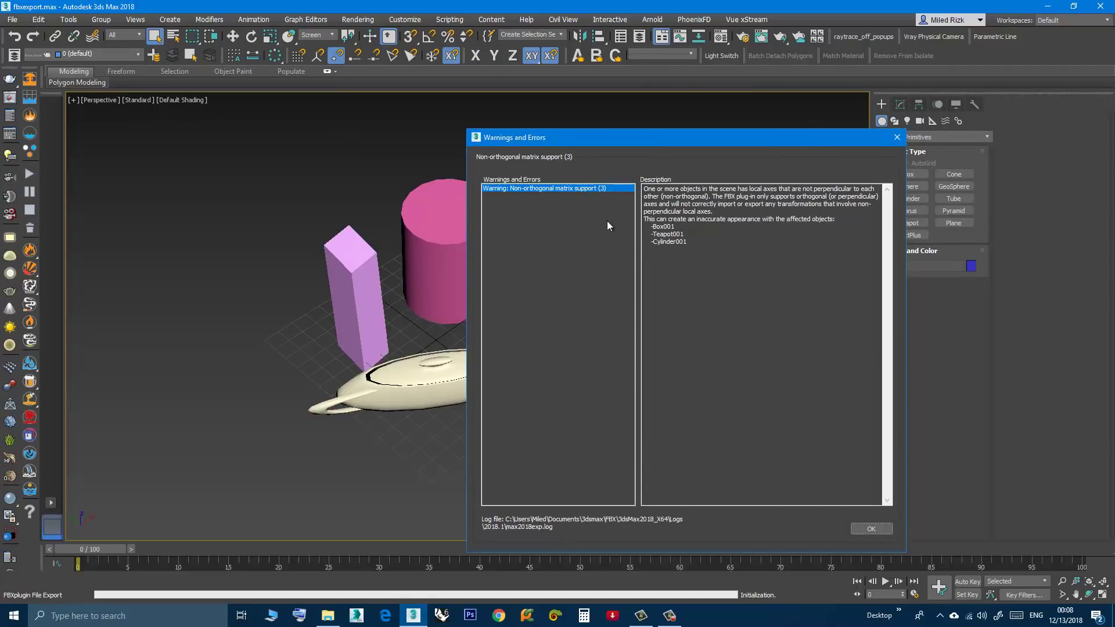
{"action": "left_click_drag", "start_coordinate": [674, 146], "coordinate": [784, 117]}
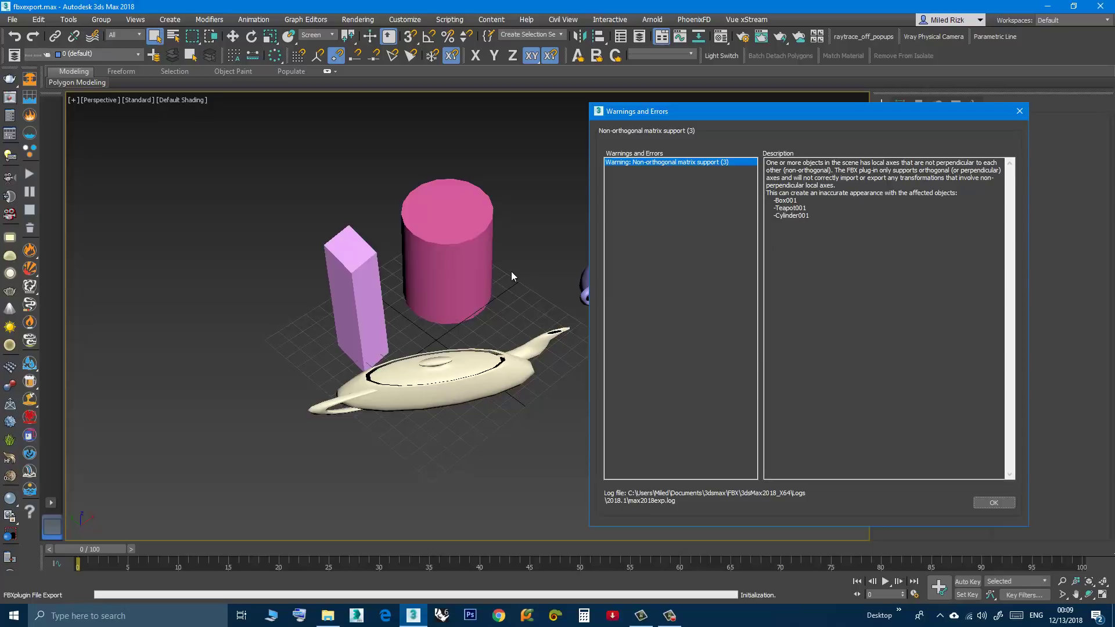
{"action": "left_click_drag", "start_coordinate": [684, 117], "coordinate": [481, 109]}
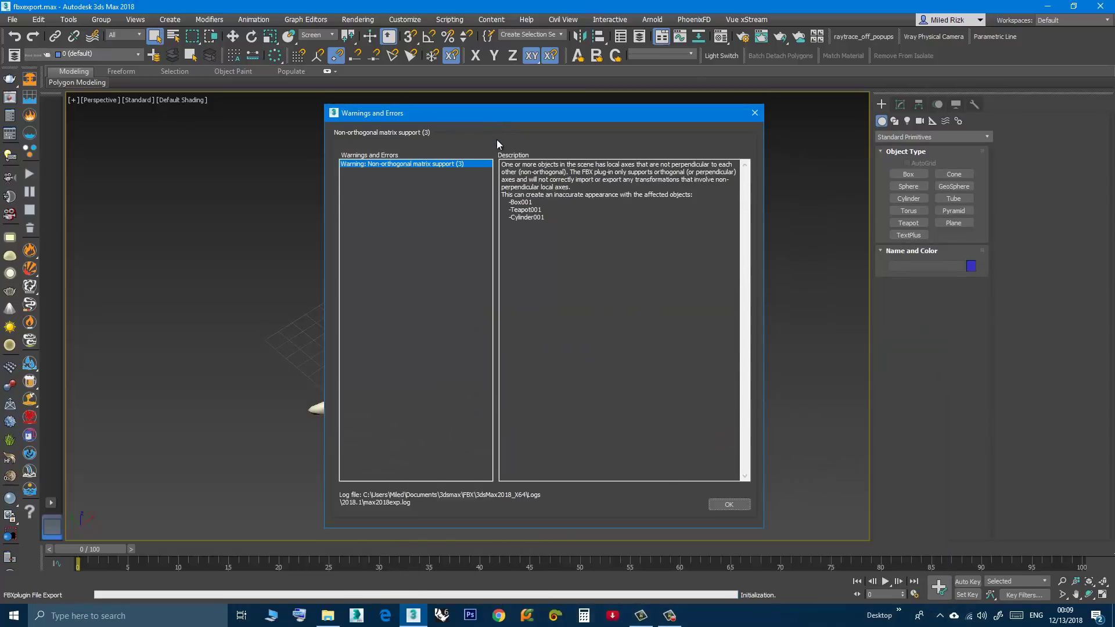
{"action": "left_click", "coordinate": [755, 114]}
- Select the box, cylinder and flattened teapot and apply Reset XForm to all three
{"action": "mouse_move", "coordinate": [448, 395]}
{"action": "middle_mouse_down"}
{"action": "mouse_move", "coordinate": [459, 423]}
{"action": "mouse_move", "coordinate": [456, 385]}
{"action": "middle_mouse_up"}
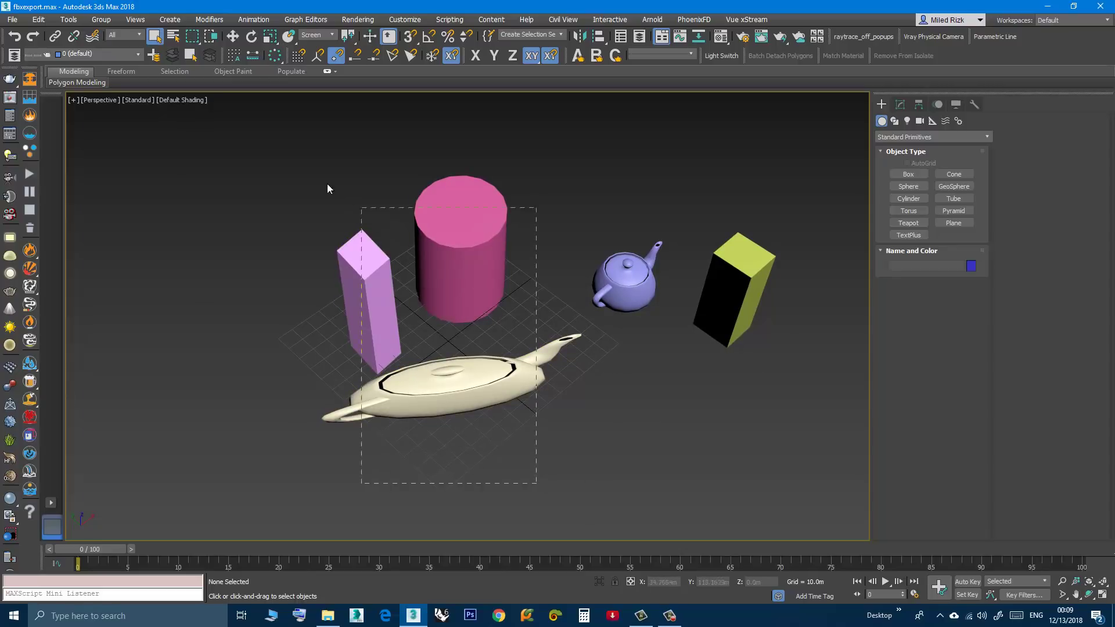
{"action": "left_click_drag", "start_coordinate": [327, 189], "coordinate": [269, 153]}
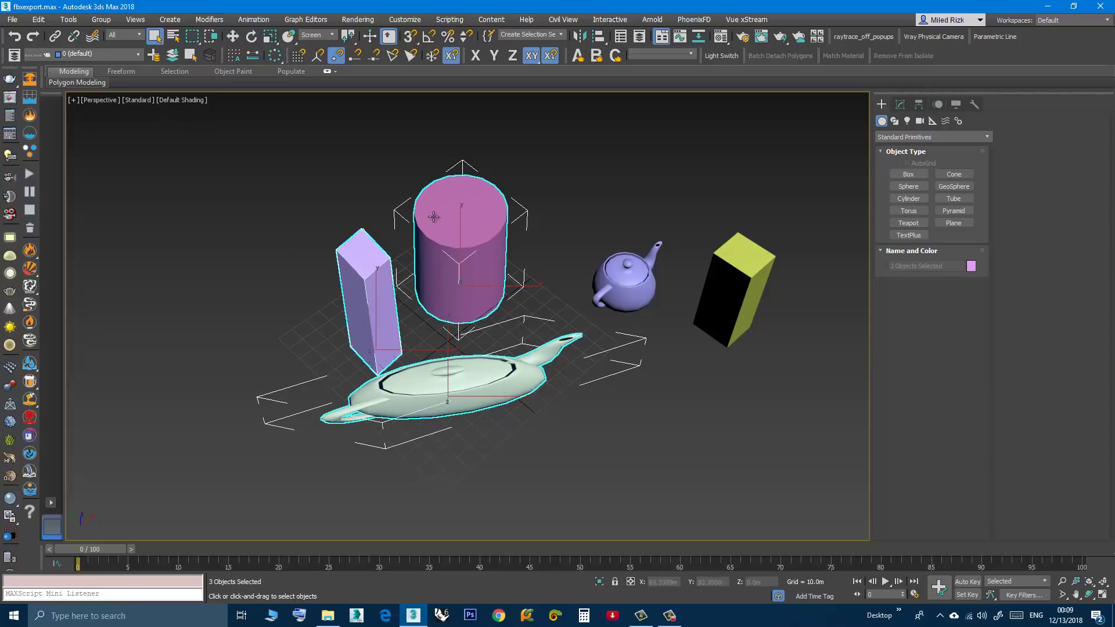
{"action": "middle_click_drag", "start_coordinate": [433, 217], "coordinate": [538, 316], "text": "alt"}
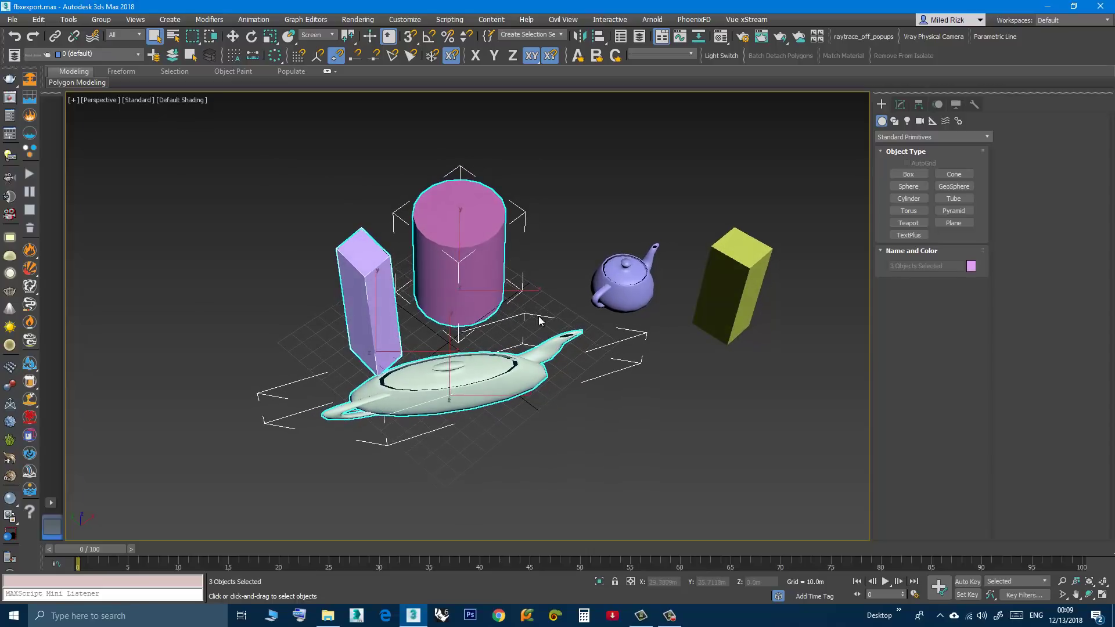
{"action": "left_click", "coordinate": [973, 106]}
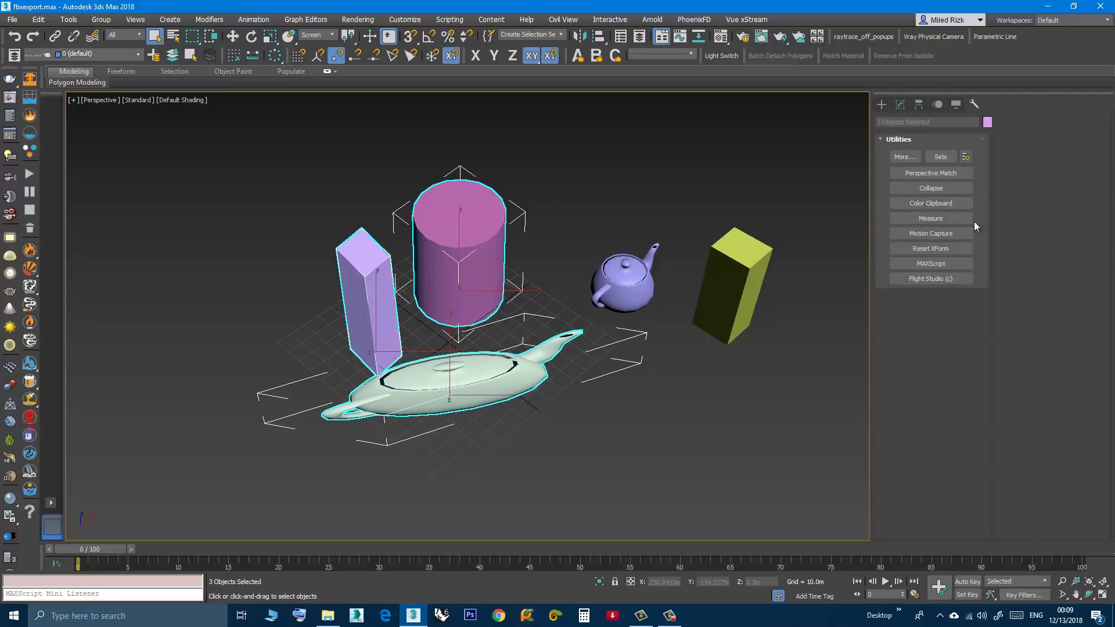
{"action": "left_click", "coordinate": [909, 250]}
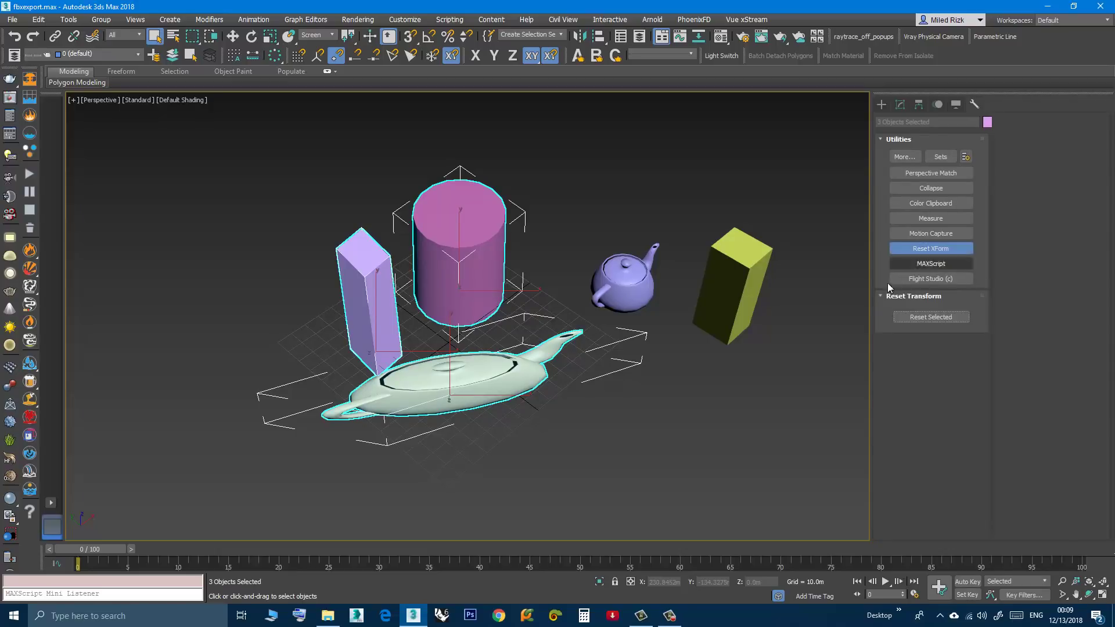
{"action": "left_click", "coordinate": [949, 318]}
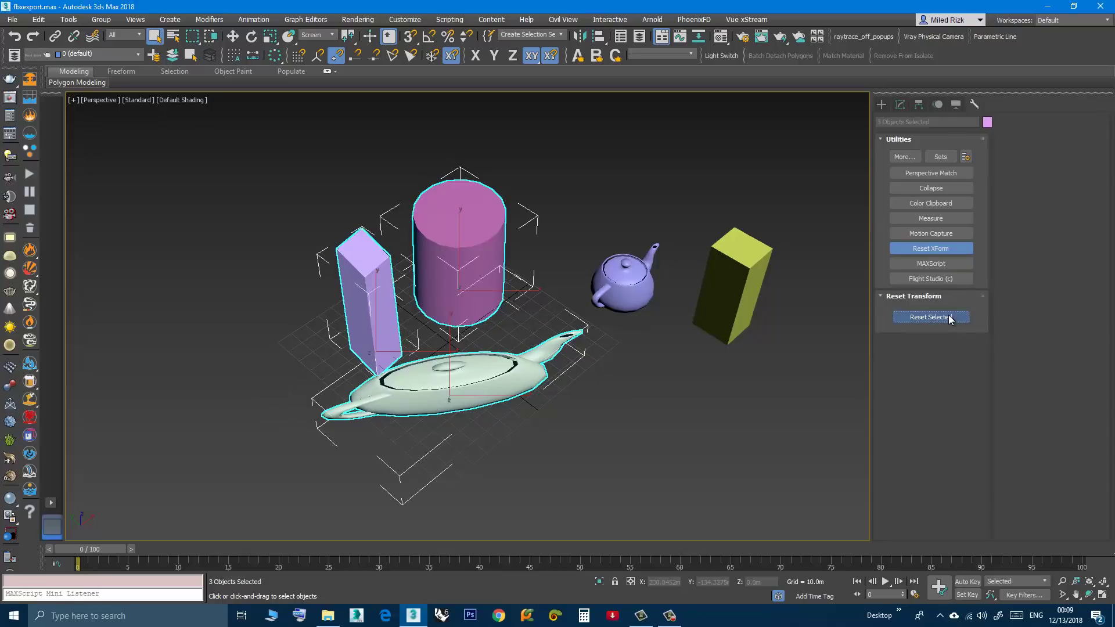
- Check the teapot's, box's and cylinder's modifier stacks for the new XForm modifier
{"action": "left_click", "coordinate": [900, 104]}
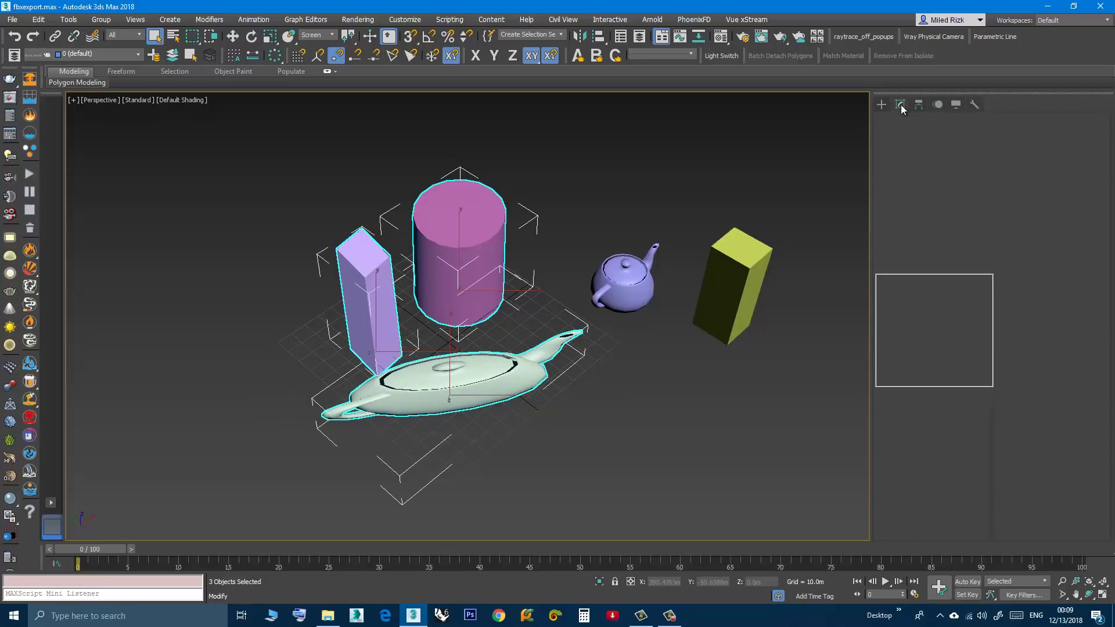
{"action": "left_click", "coordinate": [664, 459]}
{"action": "left_click", "coordinate": [432, 397]}
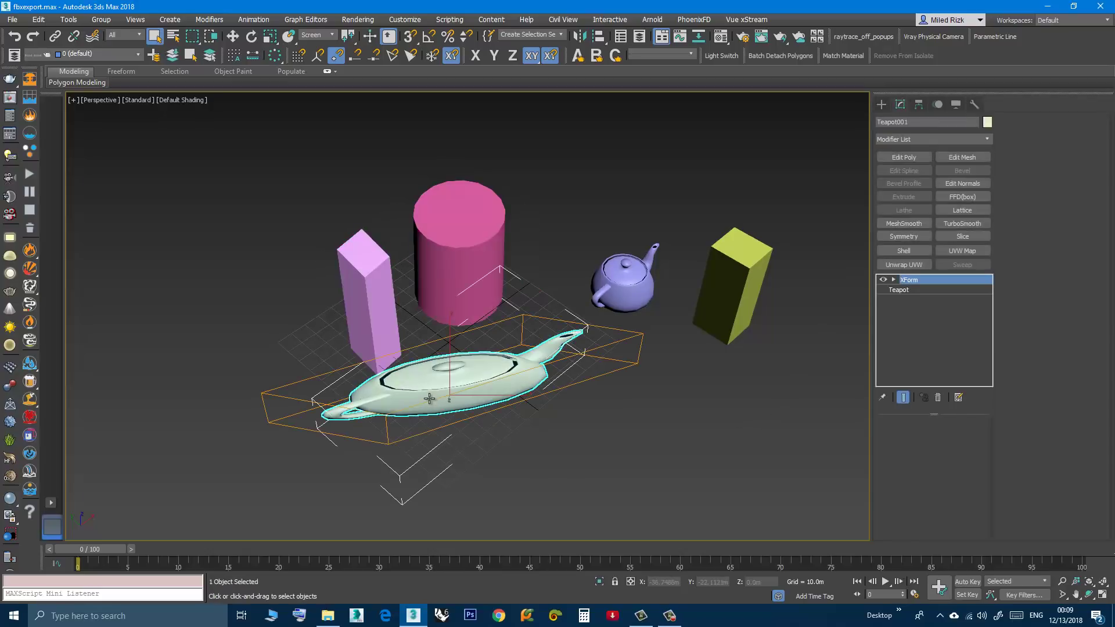
{"action": "left_click", "coordinate": [374, 309]}
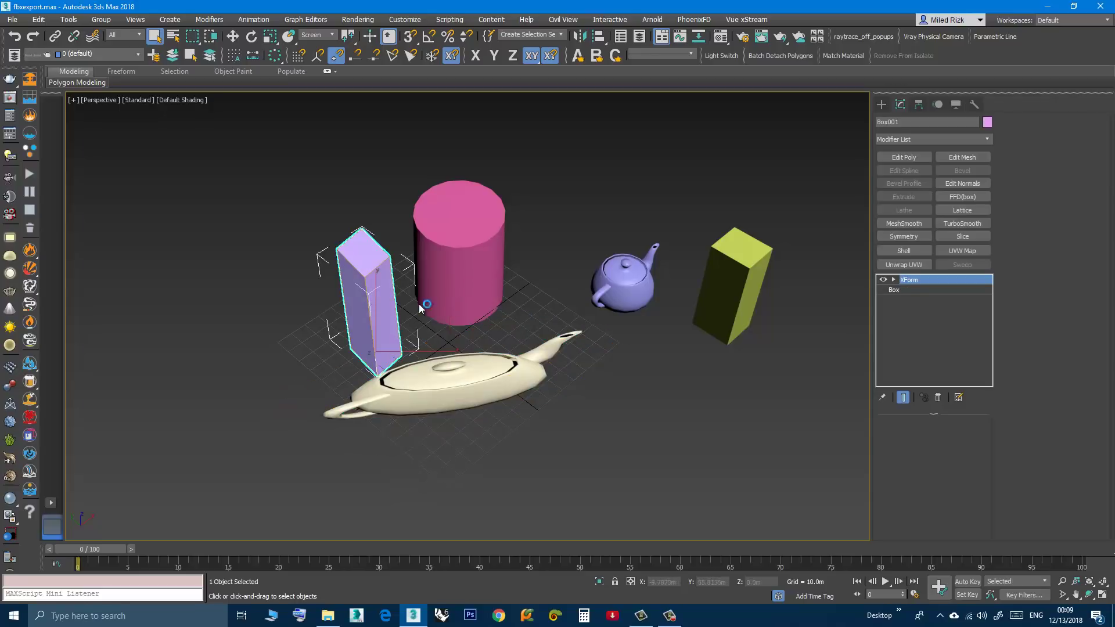
{"action": "left_click", "coordinate": [463, 252]}
{"action": "left_click", "coordinate": [468, 381]}
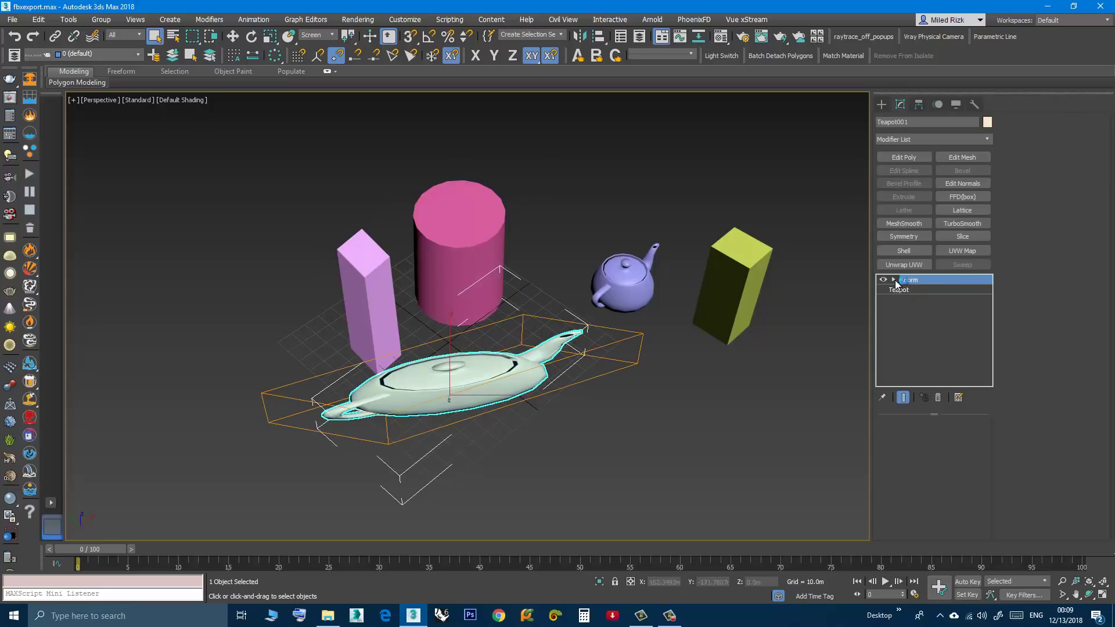
{"action": "left_click", "coordinate": [381, 298]}
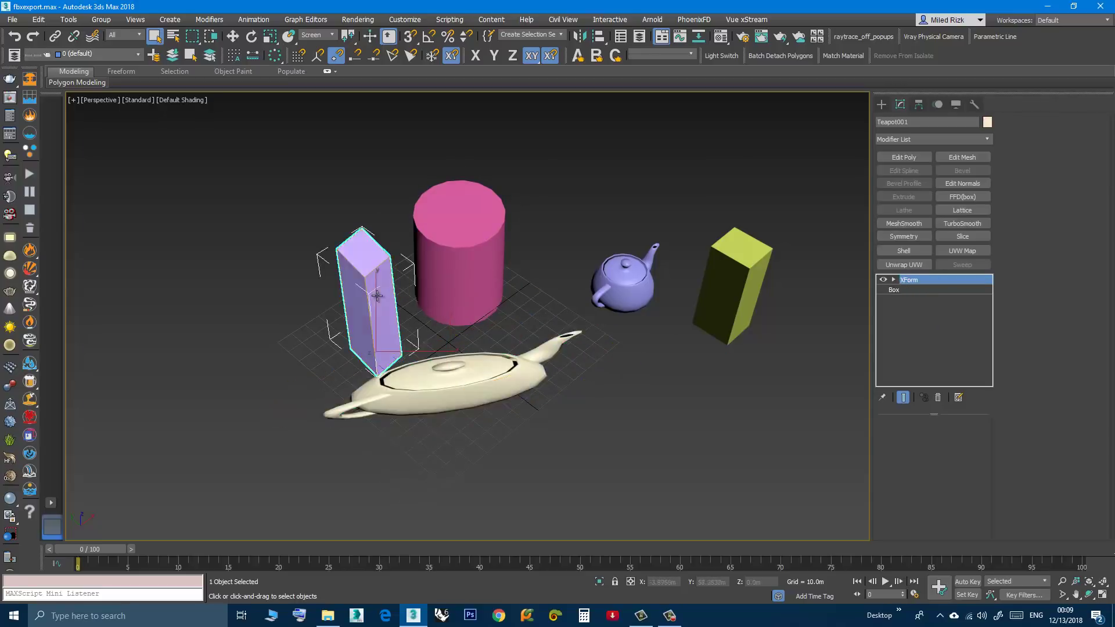
{"action": "left_click", "coordinate": [444, 271]}
{"action": "left_click", "coordinate": [589, 411]}
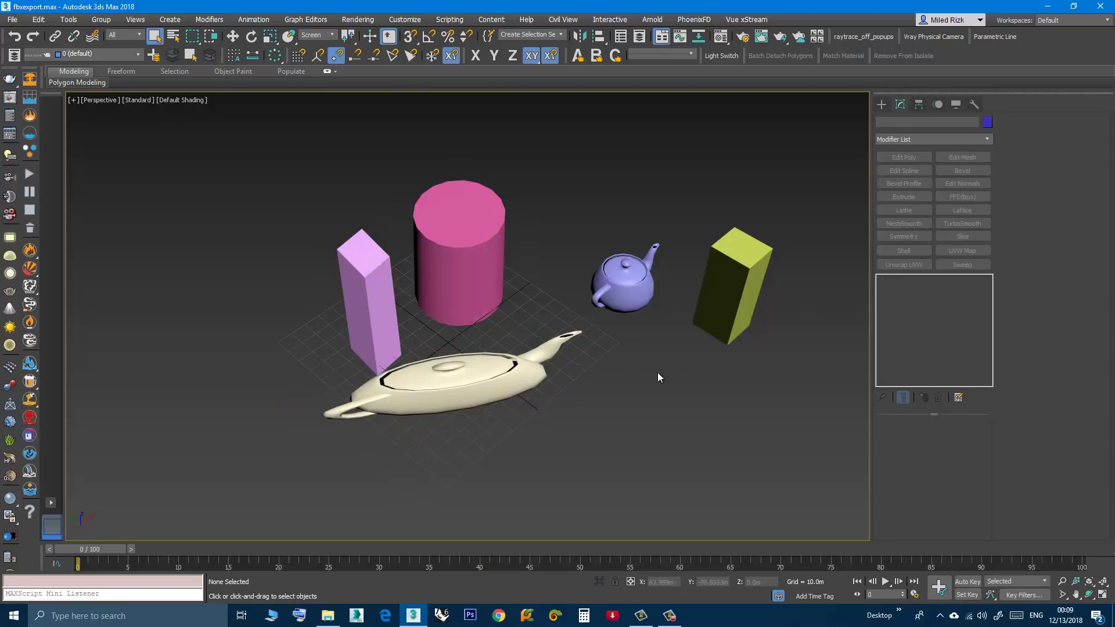
{"action": "left_click", "coordinate": [483, 367]}
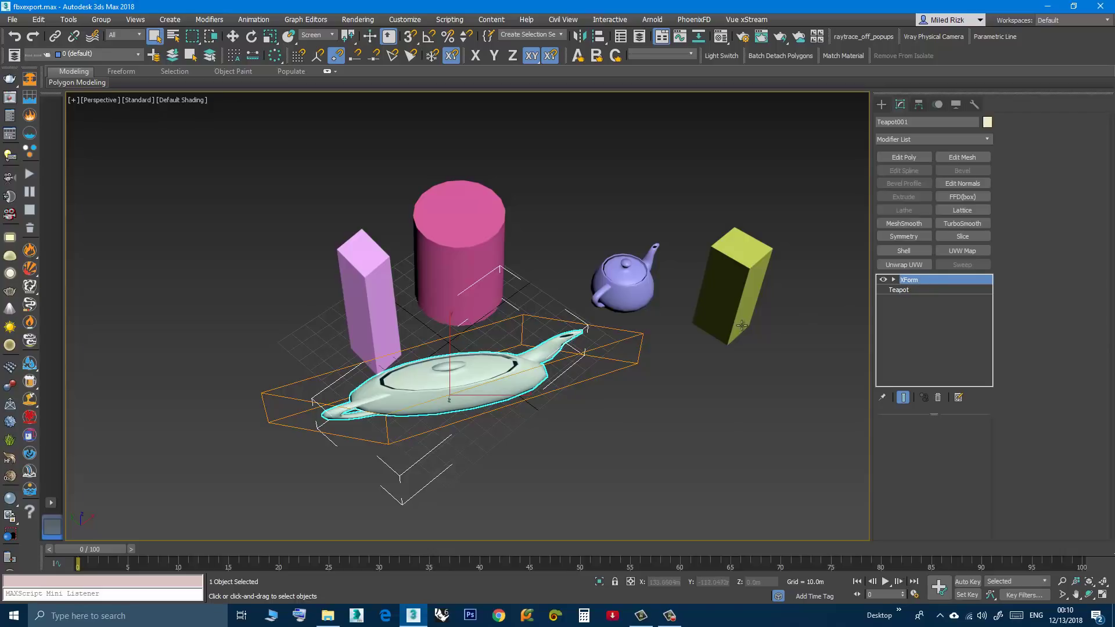
- Convert the flattened teapot to an Editable Poly
{"action": "right_click", "coordinate": [462, 366]}
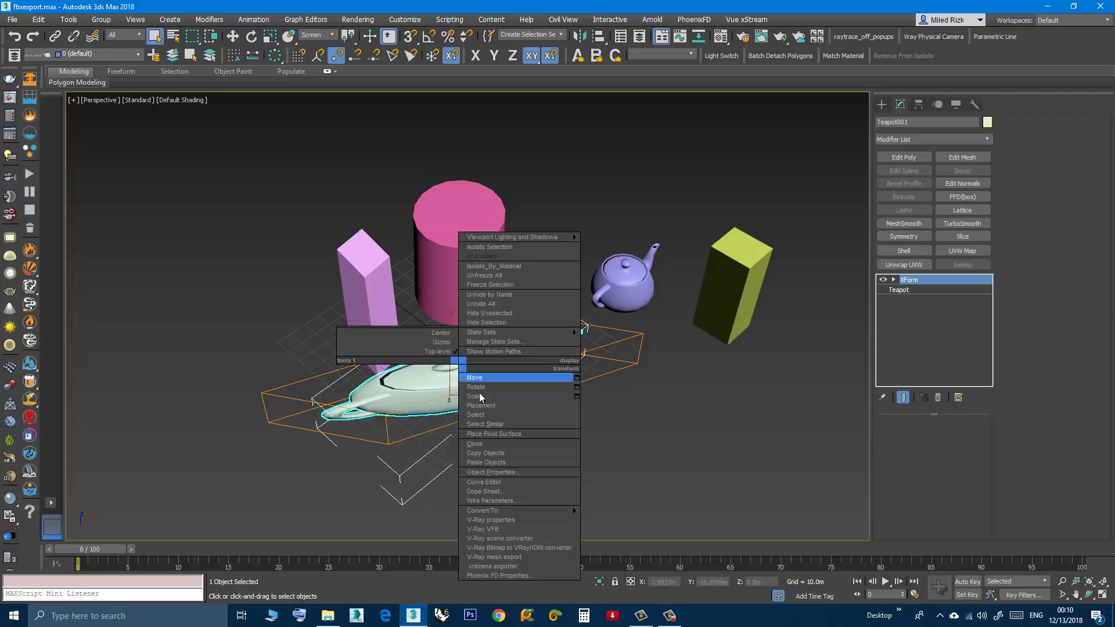
{"action": "mouse_move", "coordinate": [495, 511]}
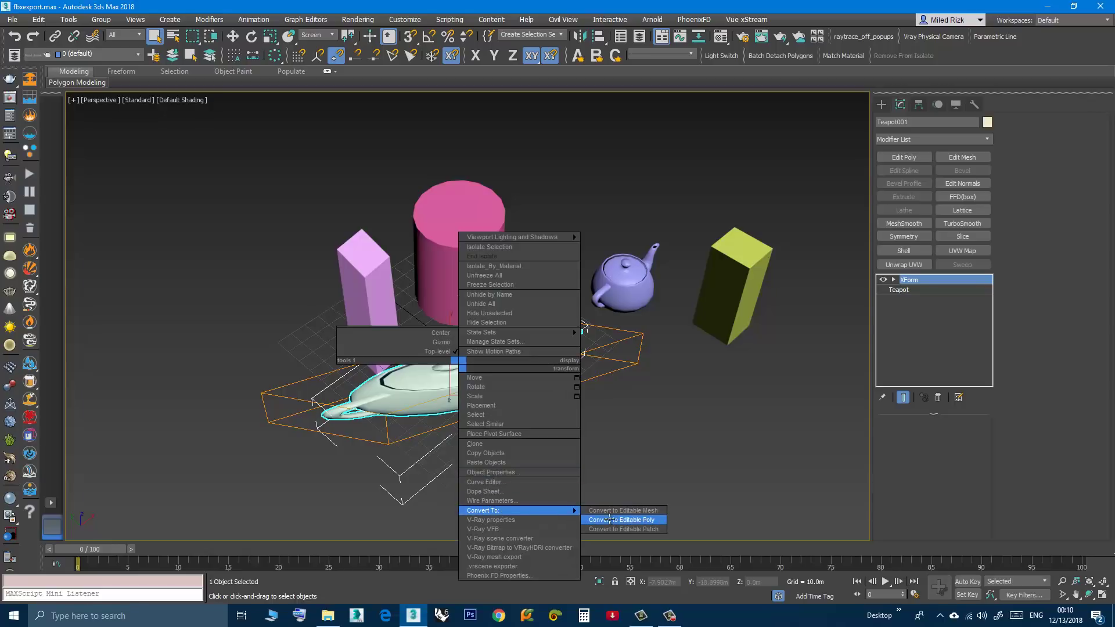
{"action": "left_click", "coordinate": [622, 520]}
{"action": "left_click", "coordinate": [487, 434]}
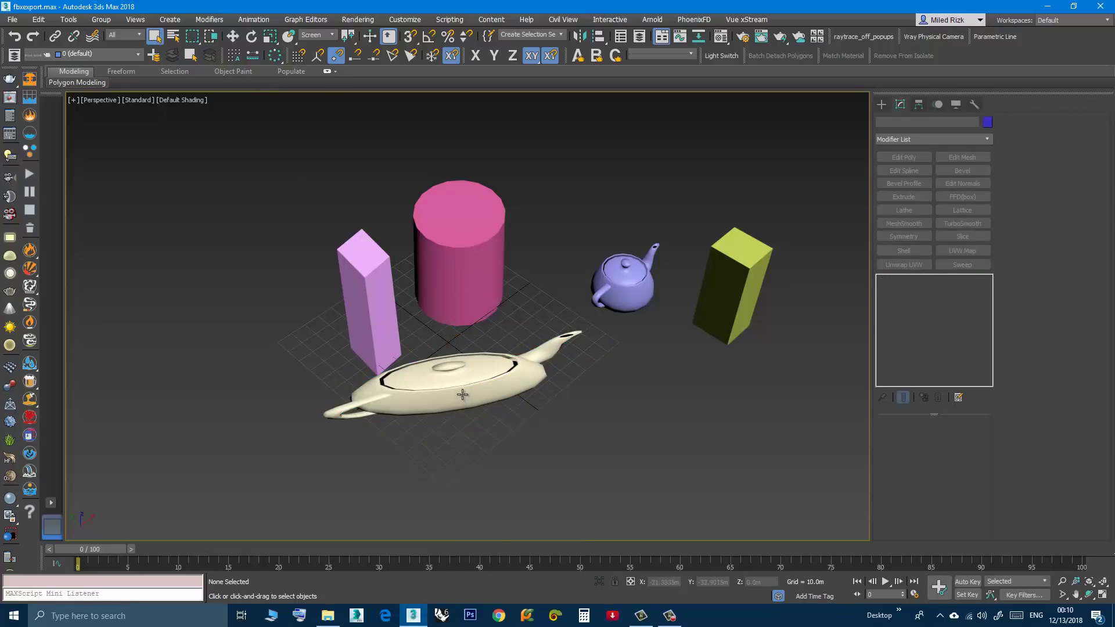
{"action": "left_click", "coordinate": [445, 388]}
- Inspect the XForm modifier on the box and cylinder, then deselect and tilt the view
{"action": "left_click", "coordinate": [371, 309]}
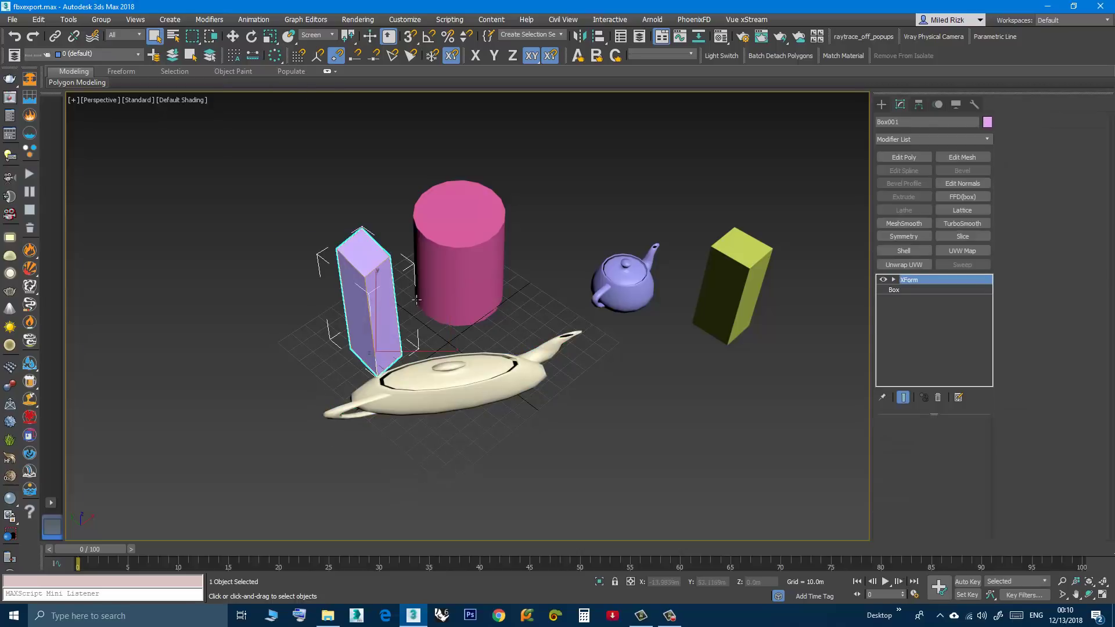
{"action": "left_click", "coordinate": [465, 257]}
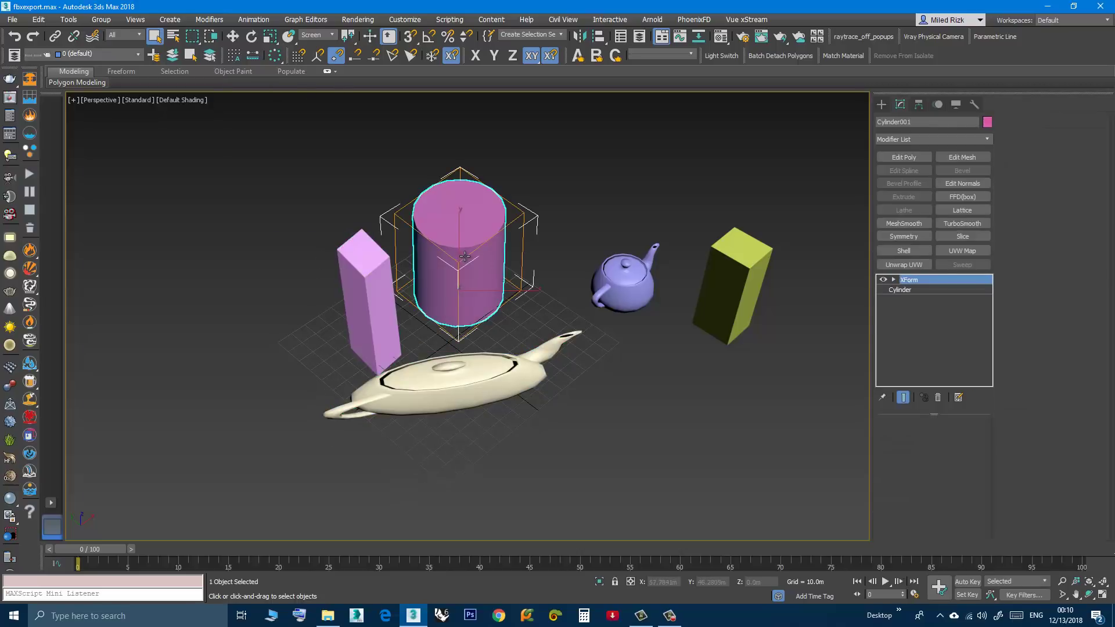
{"action": "left_click", "coordinate": [378, 300]}
{"action": "left_click", "coordinate": [469, 263]}
{"action": "left_click", "coordinate": [526, 443]}
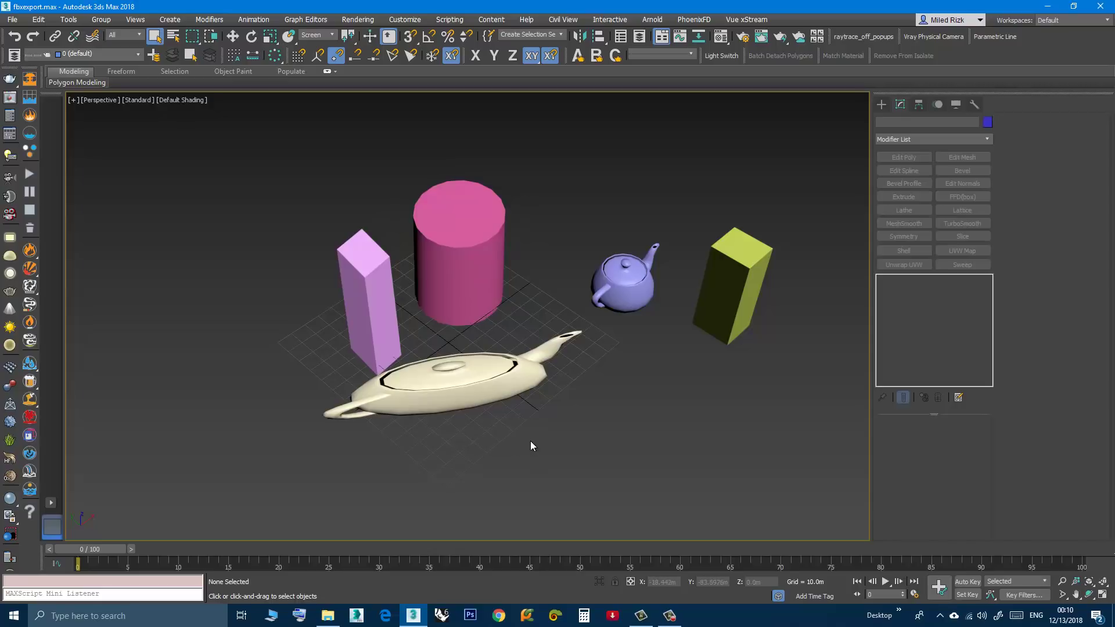
{"action": "middle_click_drag", "start_coordinate": [503, 432], "coordinate": [476, 444]}
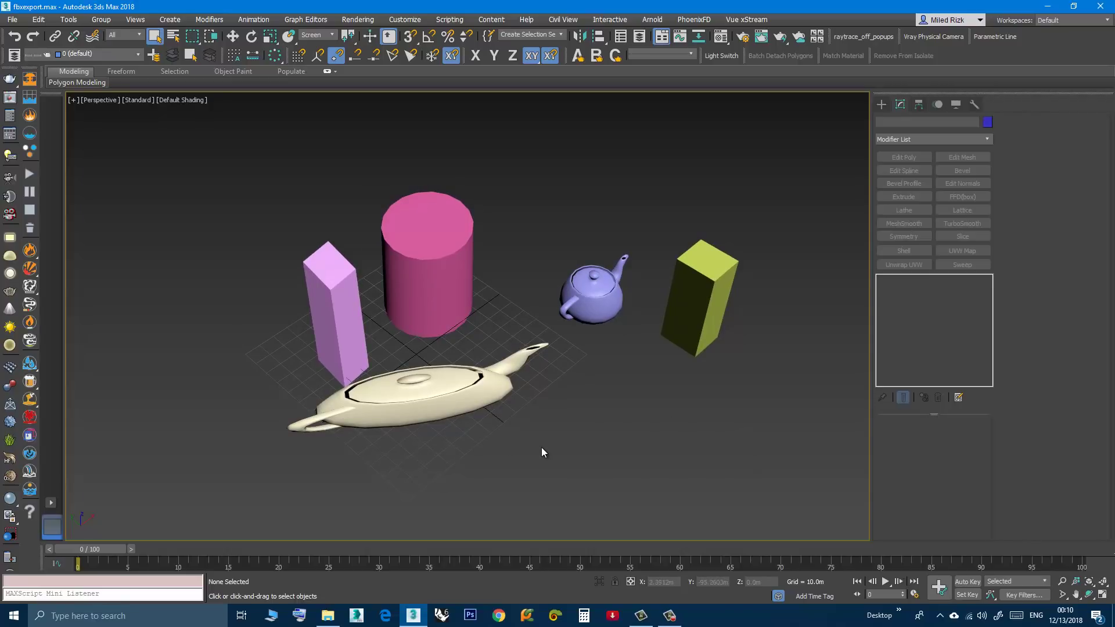
{"action": "middle_click_drag", "start_coordinate": [541, 444], "coordinate": [538, 454], "text": "alt"}
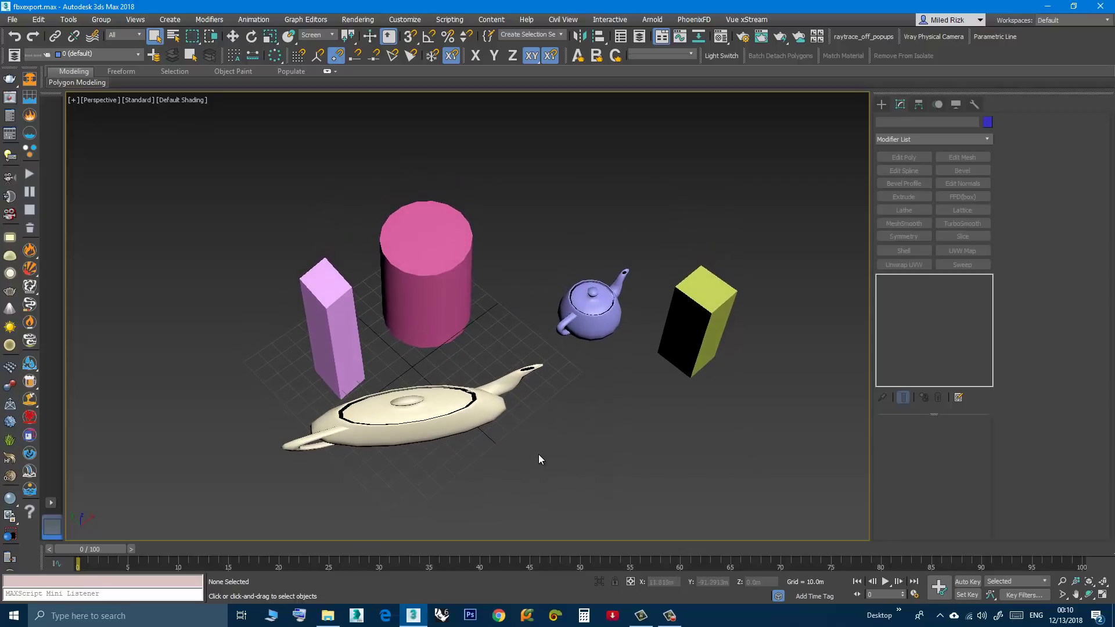
- Export the scene to the Desktop as test2.FBX with default FBX settings
{"action": "left_click", "coordinate": [11, 19]}
{"action": "mouse_move", "coordinate": [58, 194]}
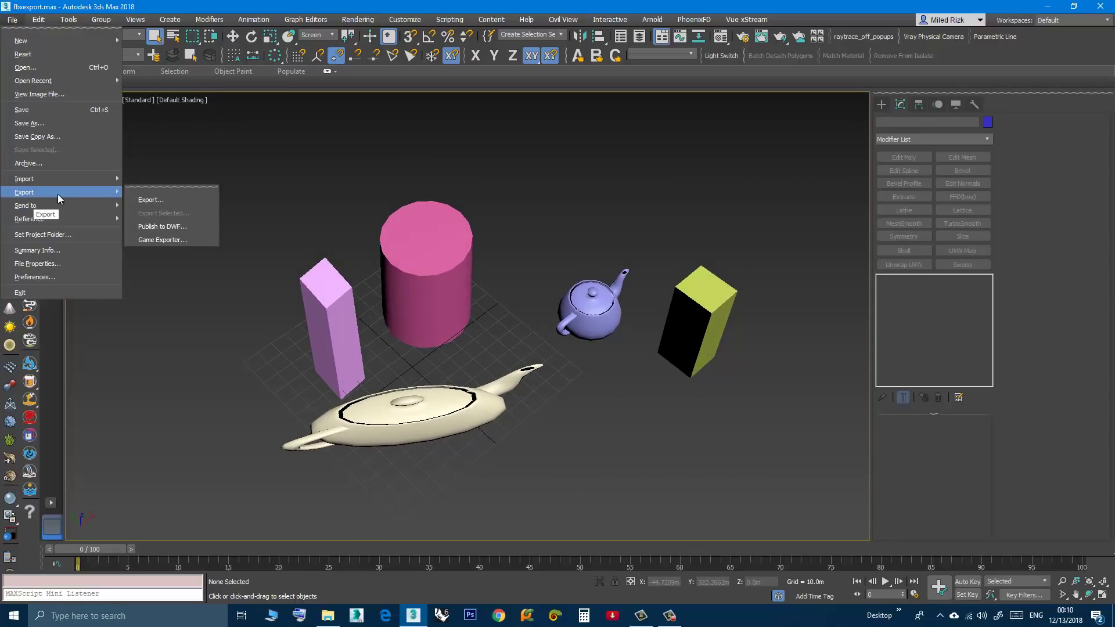
{"action": "left_click", "coordinate": [152, 200]}
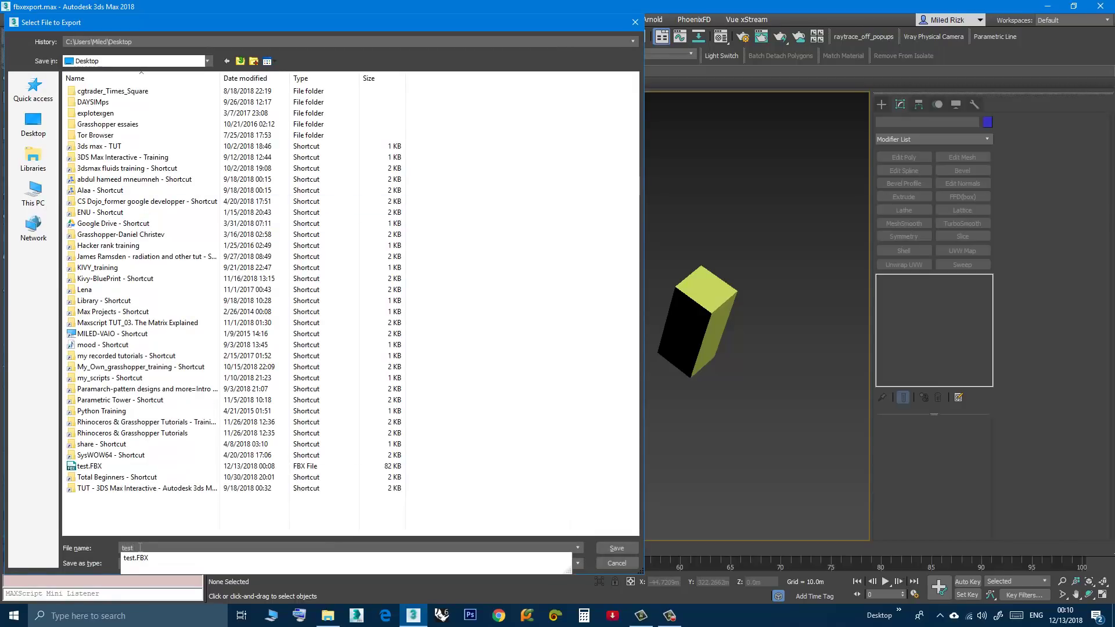
{"action": "type", "text": "2"}
{"action": "left_click", "coordinate": [604, 546]}
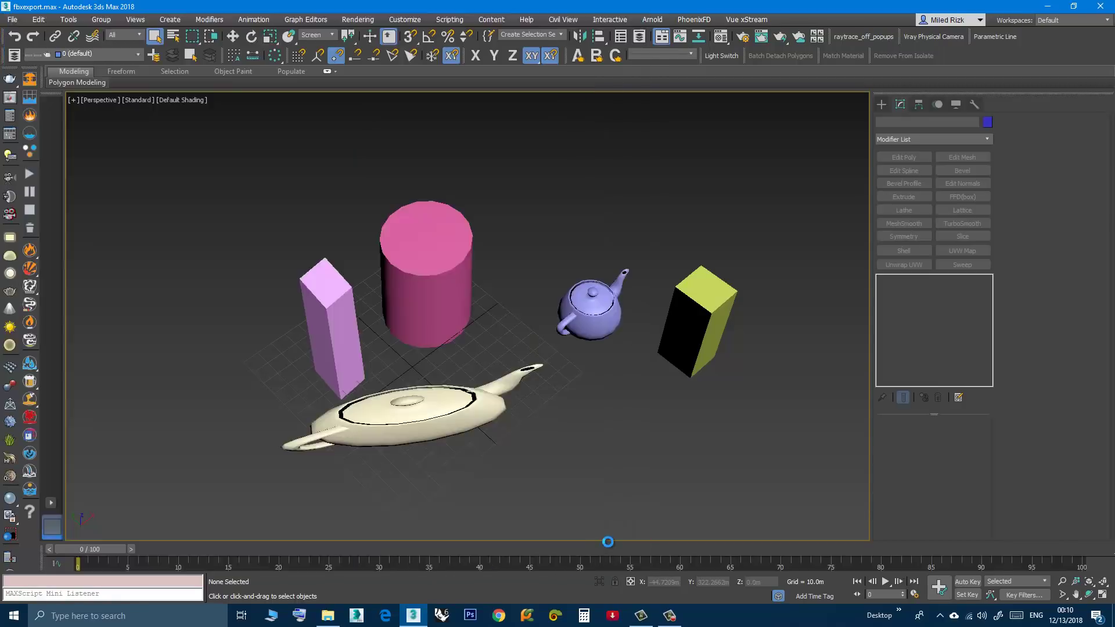
{"action": "left_click", "coordinate": [340, 509]}
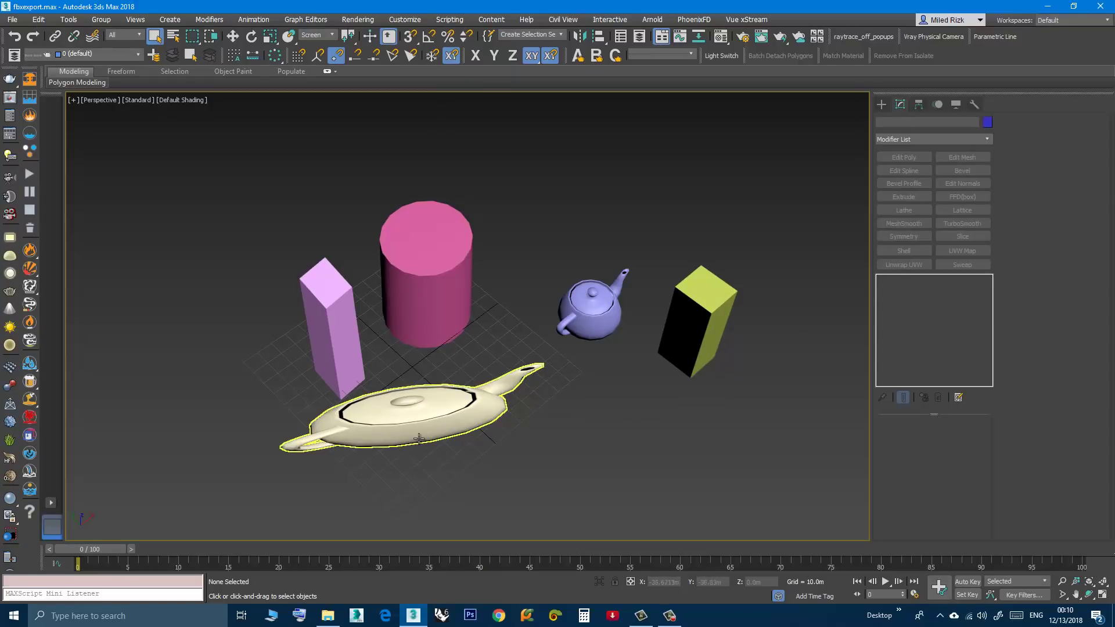
{"action": "middle_click_drag", "start_coordinate": [406, 448], "coordinate": [426, 432]}
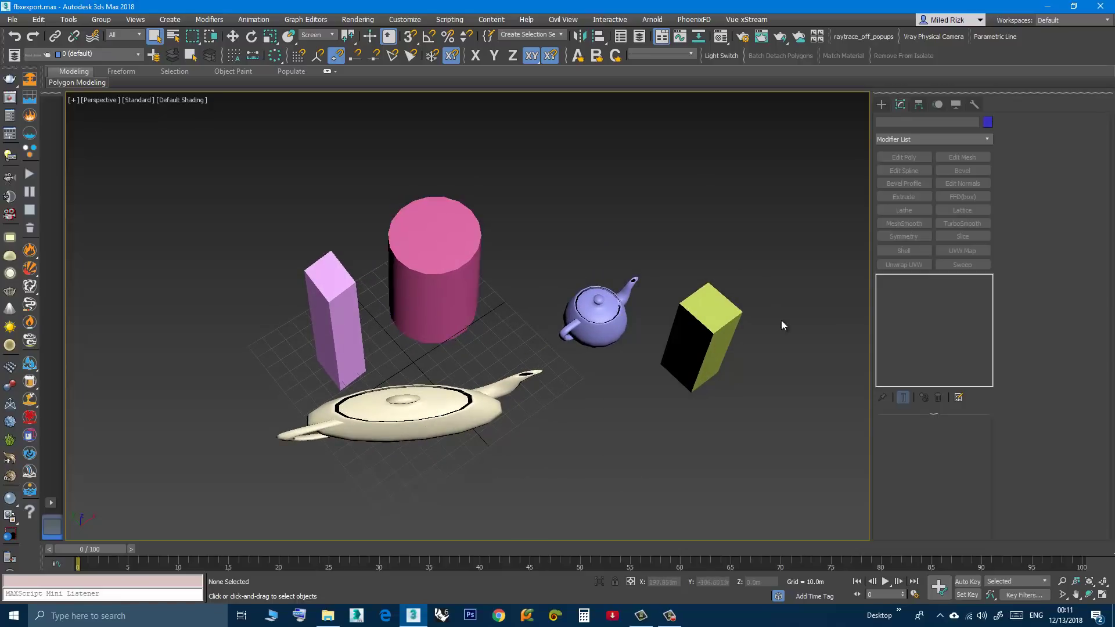
{"action": "middle_click_drag", "start_coordinate": [438, 346], "coordinate": [464, 345], "text": "alt"}
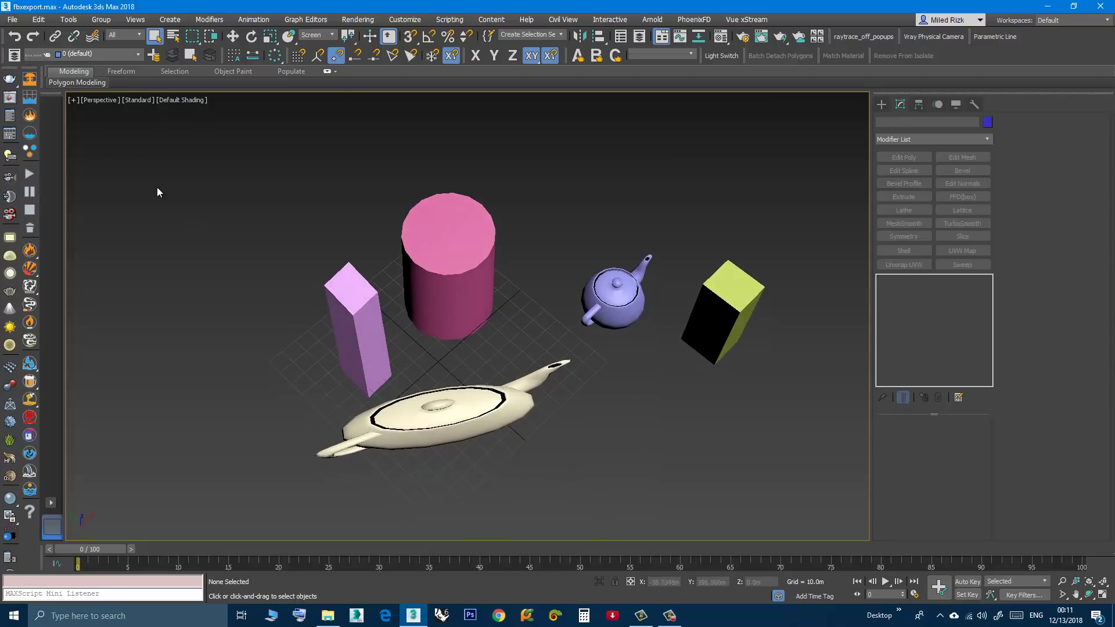
- Reset 3ds Max to a new scene, discarding unsaved changes
{"action": "left_click", "coordinate": [12, 20]}
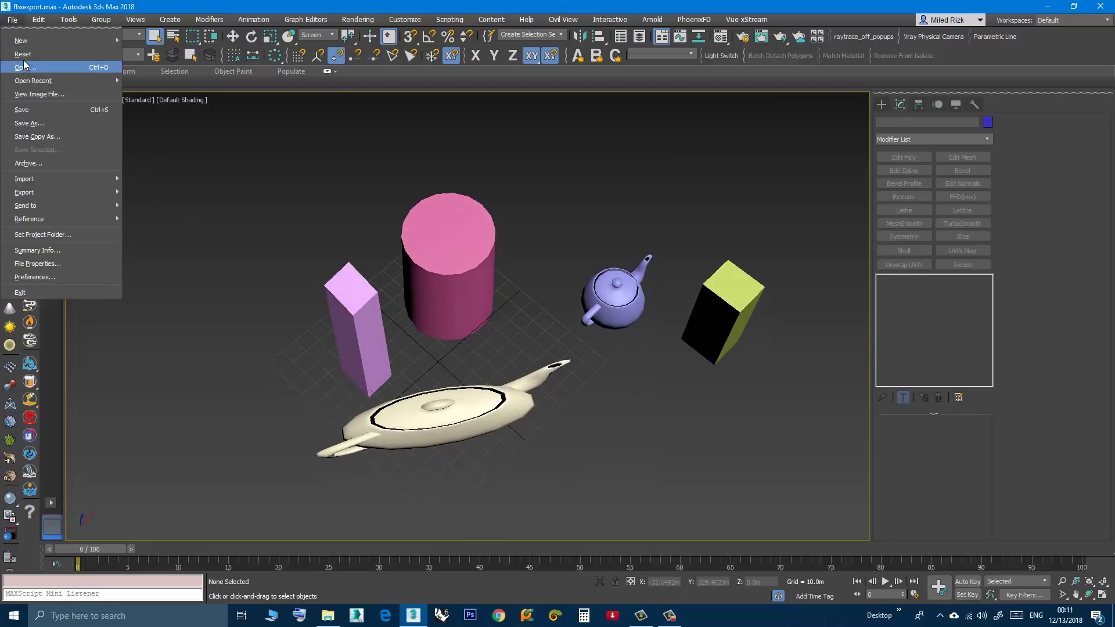
{"action": "left_click", "coordinate": [49, 85]}
{"action": "left_click", "coordinate": [554, 326]}
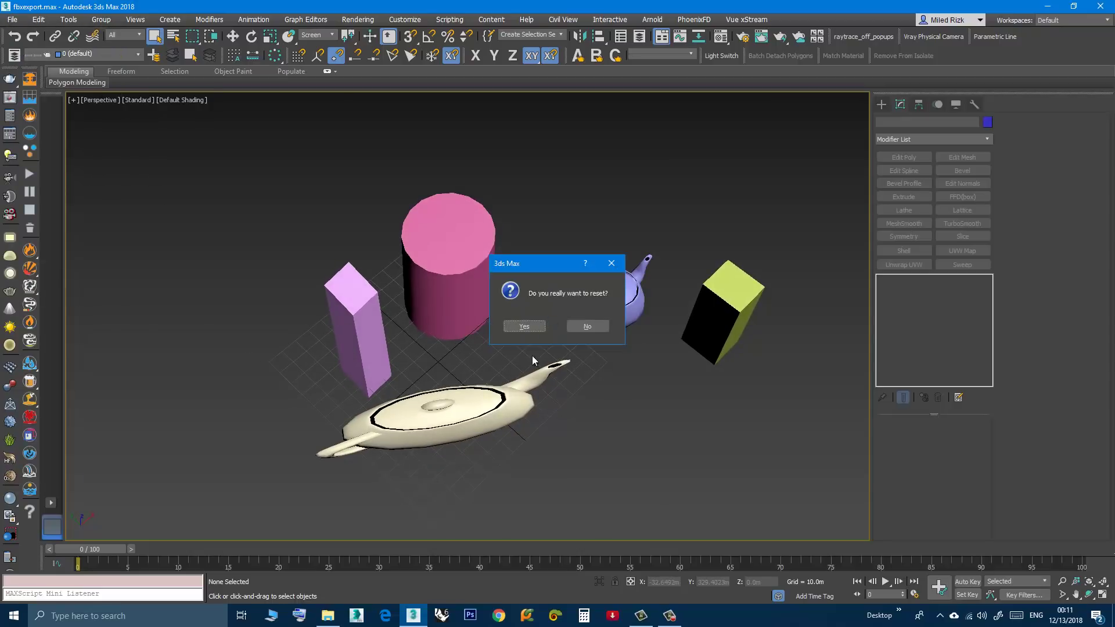
{"action": "left_click", "coordinate": [519, 325]}
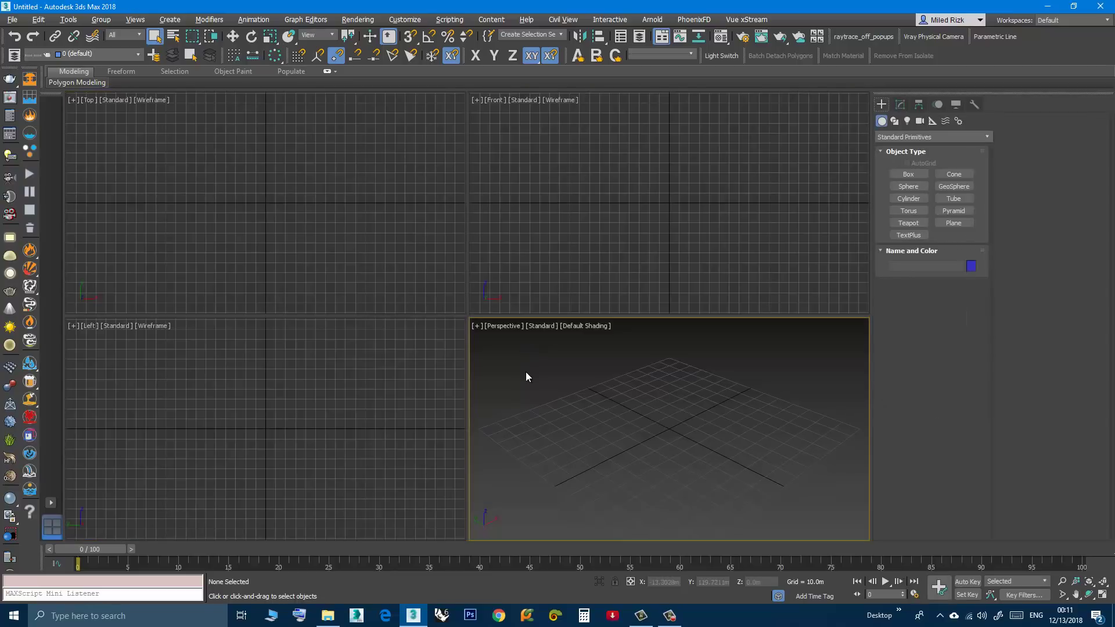
- Maximize the Perspective viewport and drag out a new teapot at the grid centre
{"action": "key", "text": "alt+w"}
{"action": "middle_click_drag", "start_coordinate": [475, 364], "coordinate": [510, 391]}
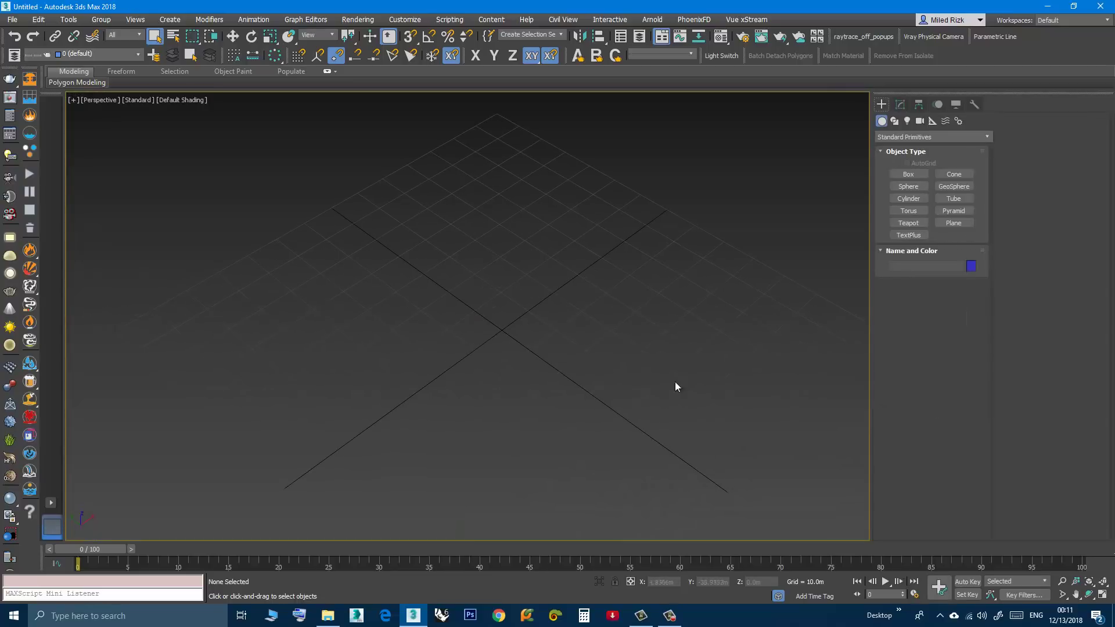
{"action": "left_click", "coordinate": [909, 223]}
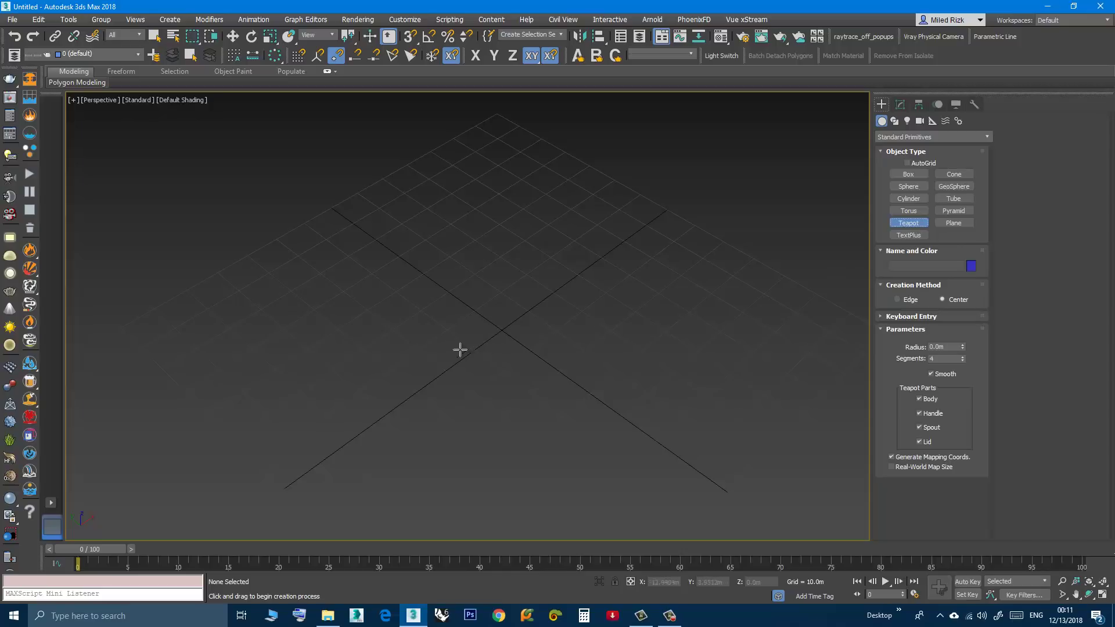
{"action": "left_click_drag", "start_coordinate": [492, 330], "coordinate": [473, 393]}
{"action": "scroll", "coordinate": [476, 396], "scroll_direction": "down", "scroll_amount": 4}
{"action": "right_click", "coordinate": [475, 396]}
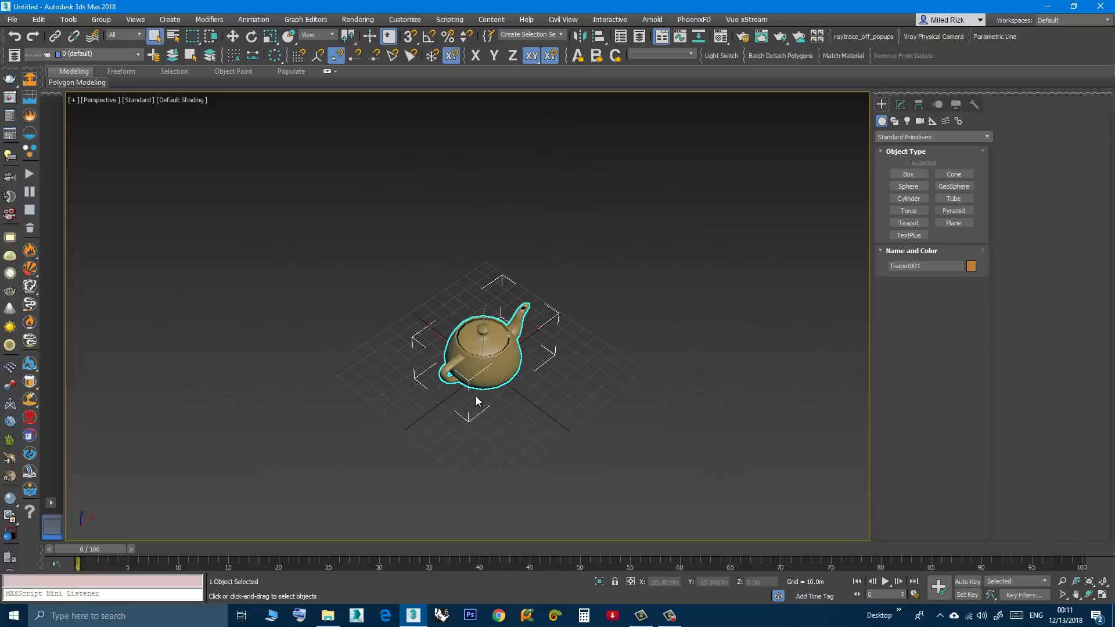
{"action": "middle_click_drag", "start_coordinate": [475, 401], "coordinate": [473, 423]}
{"action": "scroll", "coordinate": [461, 410], "scroll_direction": "up", "scroll_amount": 5}
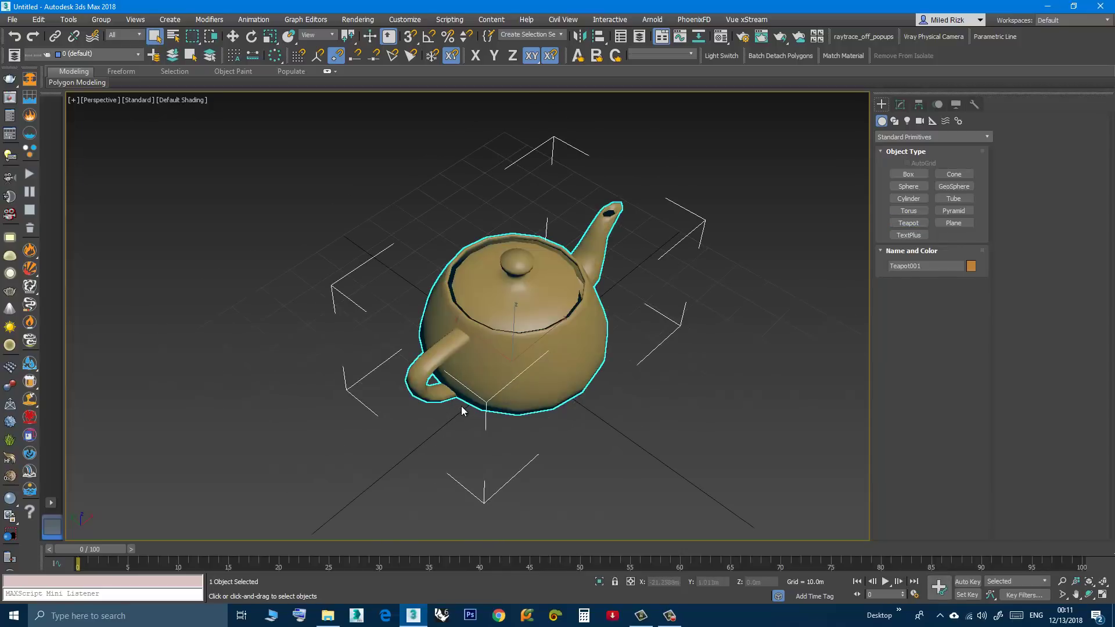
{"action": "scroll", "coordinate": [476, 397], "scroll_direction": "down", "scroll_amount": 4}
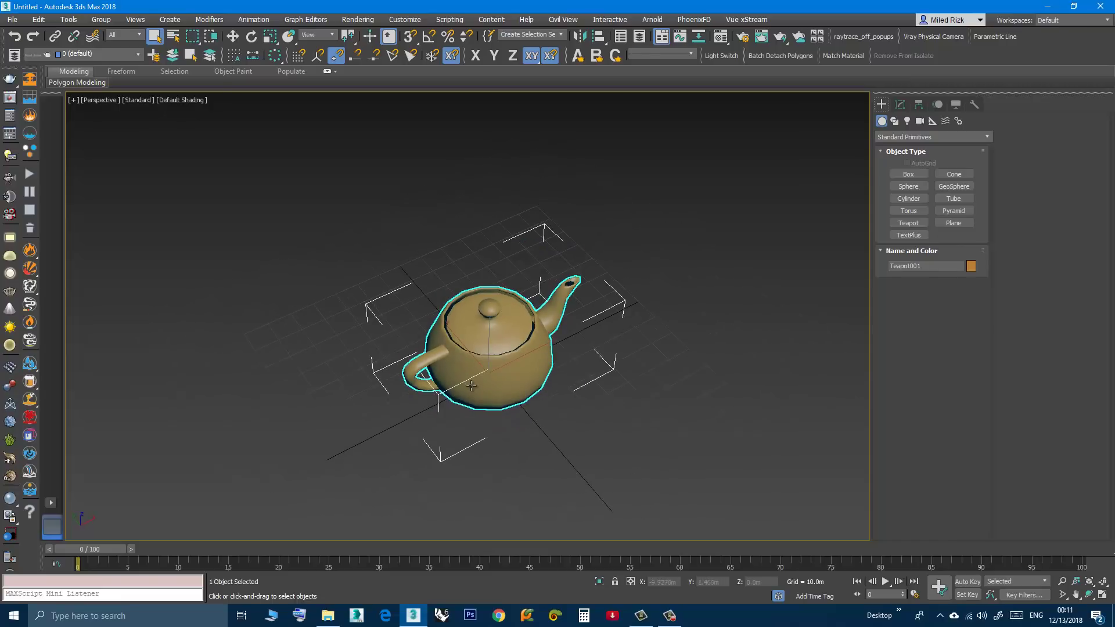
{"action": "middle_click_drag", "start_coordinate": [484, 385], "coordinate": [582, 354], "text": "alt"}
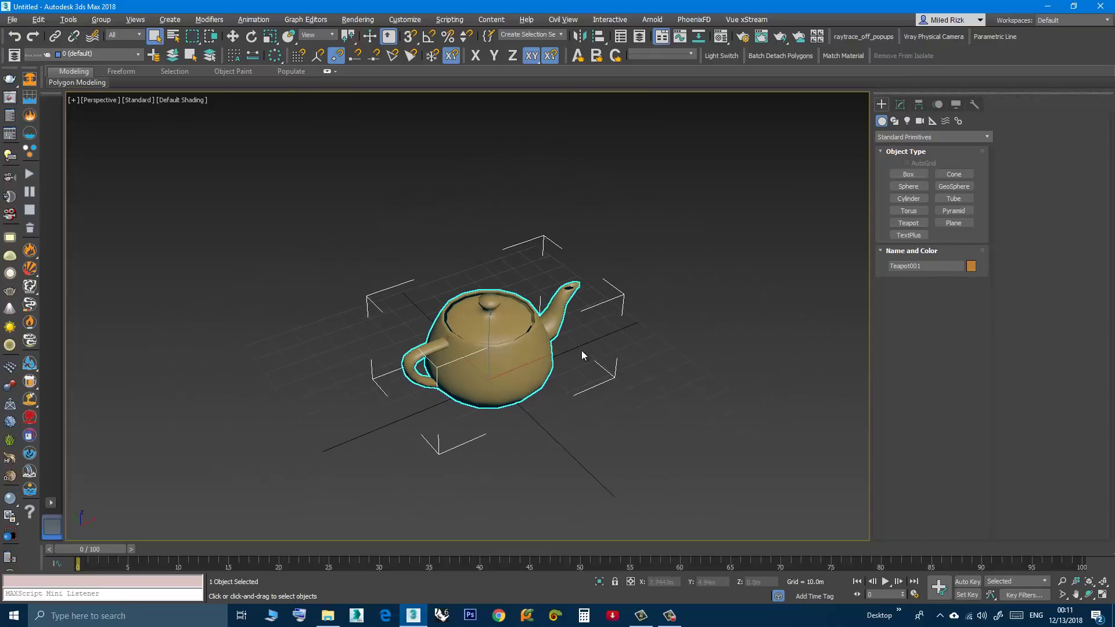
- Show Teapot001's Hierarchy pivot settings, toggle Affect Pivot Only on and off, and pick Rotate
{"action": "left_click", "coordinate": [919, 105]}
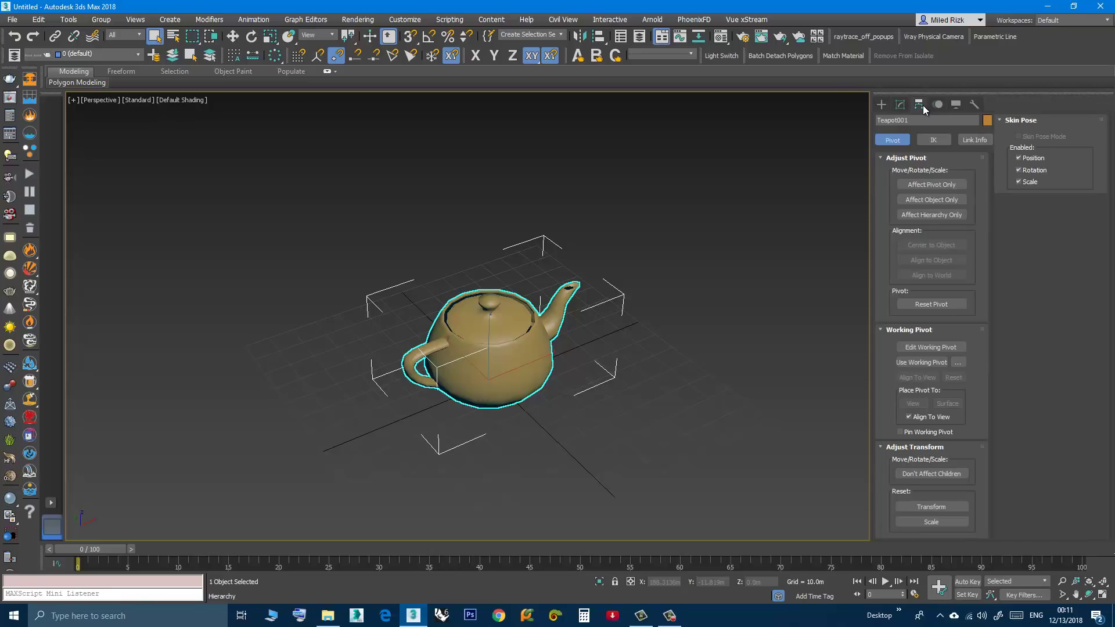
{"action": "left_click", "coordinate": [918, 186]}
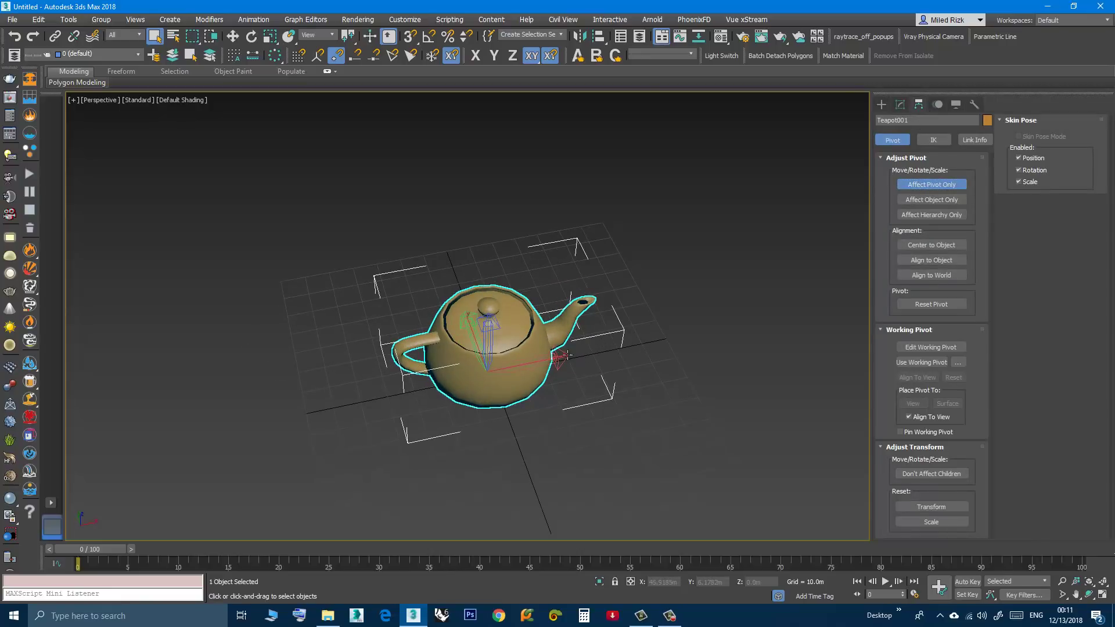
{"action": "scroll", "coordinate": [523, 345], "scroll_direction": "up", "scroll_amount": 5}
{"action": "scroll", "coordinate": [517, 351], "scroll_direction": "down", "scroll_amount": 1}
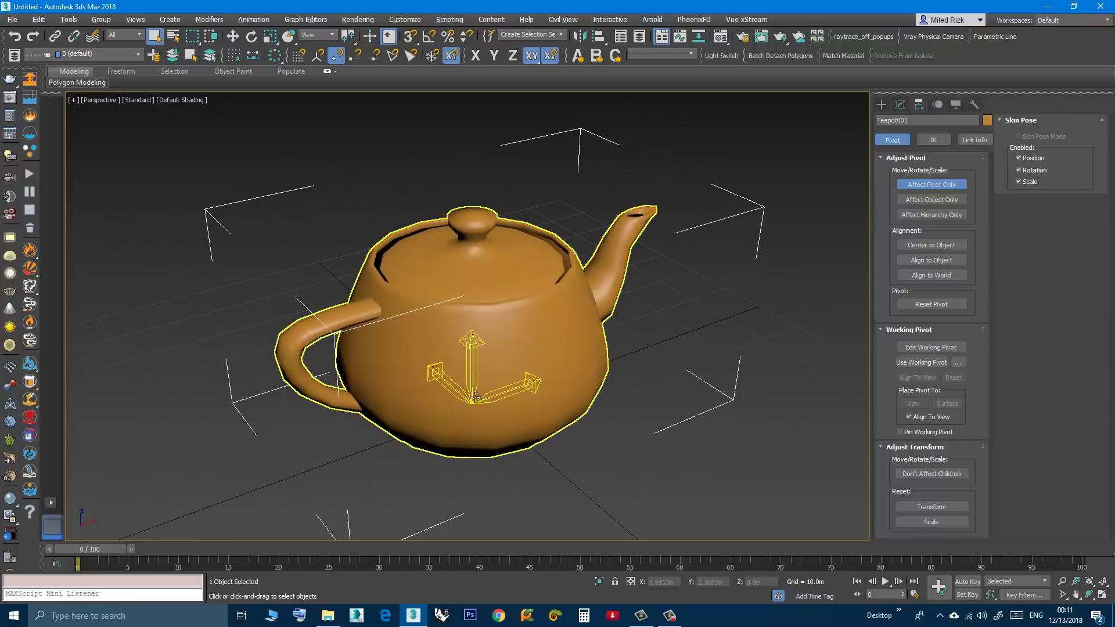
{"action": "mouse_move", "coordinate": [480, 399]}
{"action": "middle_mouse_down", "text": "alt"}
{"action": "mouse_move", "coordinate": [350, 395]}
{"action": "mouse_move", "coordinate": [490, 407]}
{"action": "middle_mouse_up", "text": "alt"}
{"action": "scroll", "coordinate": [489, 407], "scroll_direction": "down", "scroll_amount": 4}
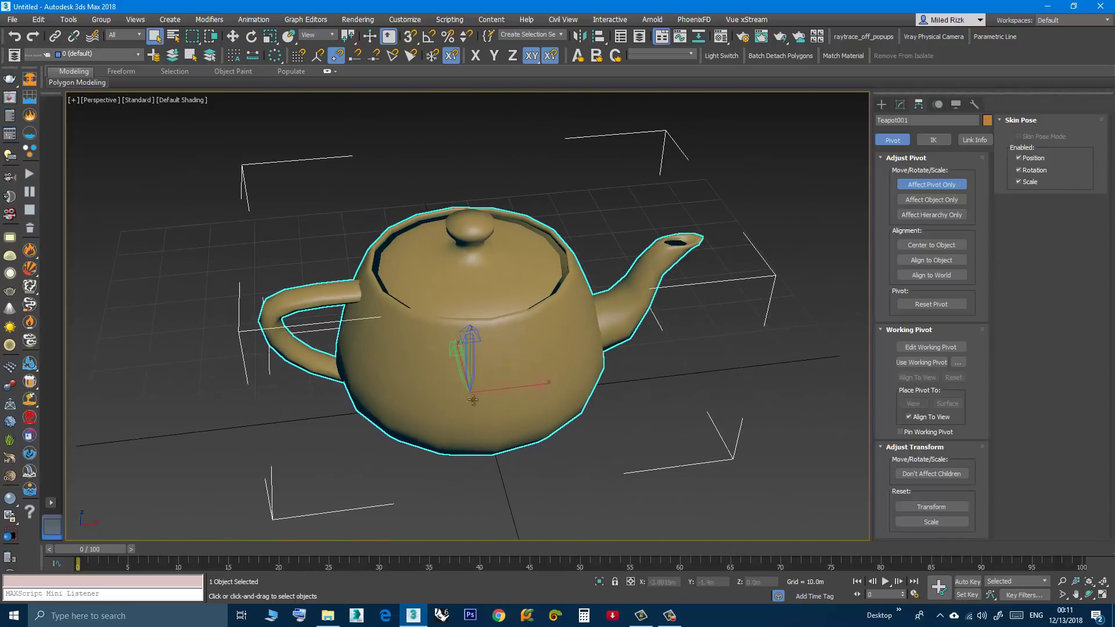
{"action": "left_click", "coordinate": [918, 186]}
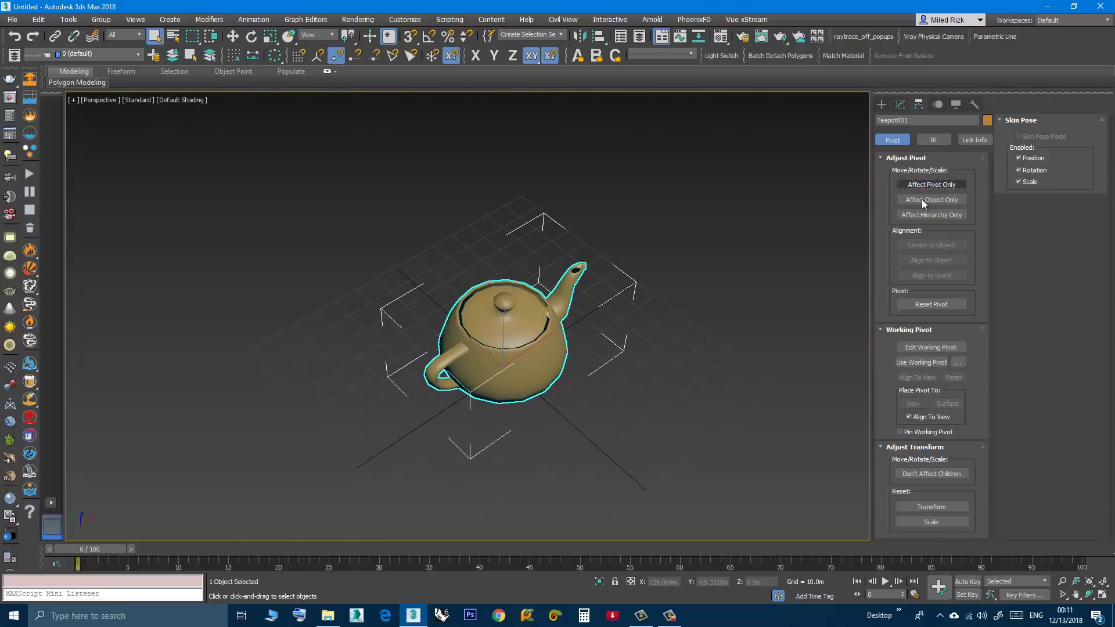
{"action": "middle_click_drag", "start_coordinate": [535, 384], "coordinate": [482, 392]}
{"action": "key", "text": "e"}
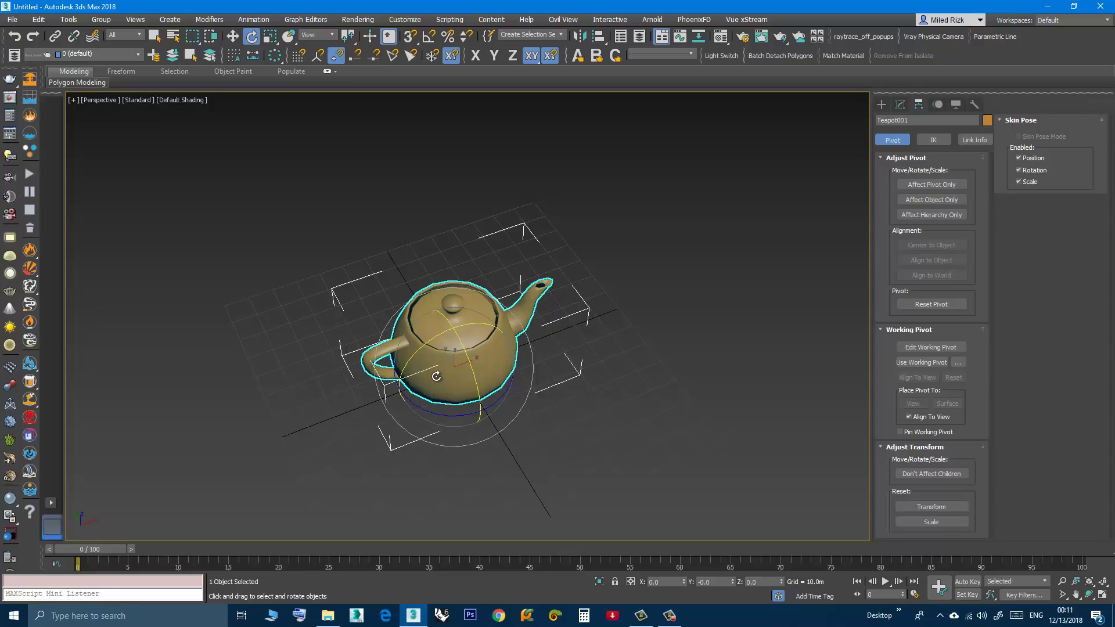
- Rotate the teapot into a tilted orientation, then toggle Affect Pivot Only on and back off
{"action": "mouse_move", "coordinate": [436, 374]}
{"action": "left_mouse_down"}
{"action": "mouse_move", "coordinate": [435, 339]}
{"action": "mouse_move", "coordinate": [444, 378]}
{"action": "left_mouse_up"}
{"action": "middle_click_drag", "start_coordinate": [445, 378], "coordinate": [514, 395], "text": "alt"}
{"action": "left_click", "coordinate": [912, 185]}
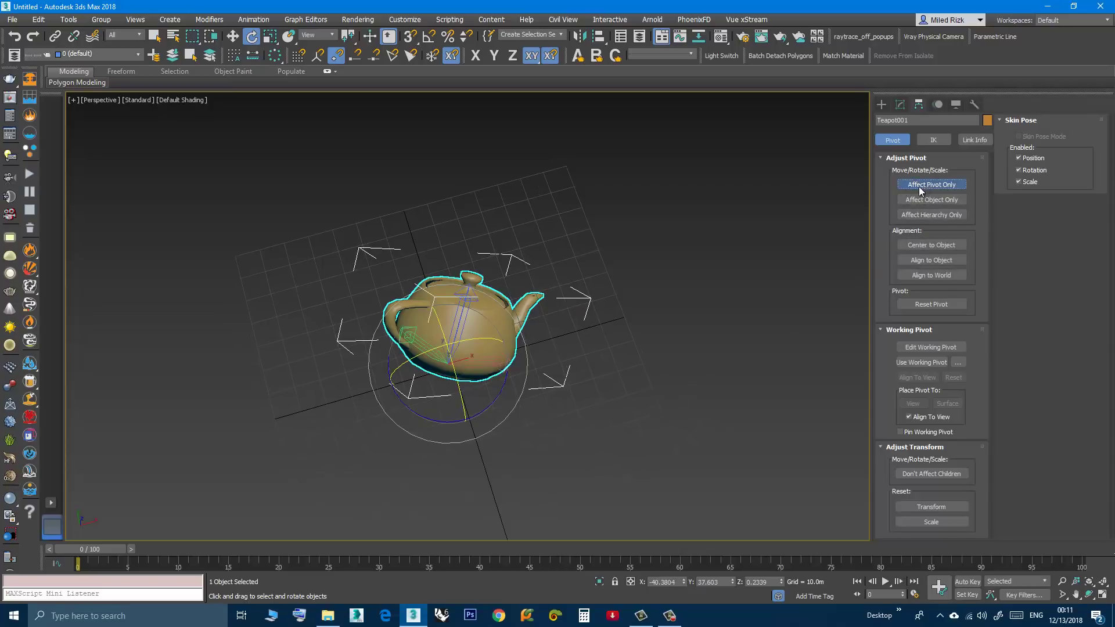
{"action": "middle_click_drag", "start_coordinate": [622, 367], "coordinate": [460, 289], "text": "alt"}
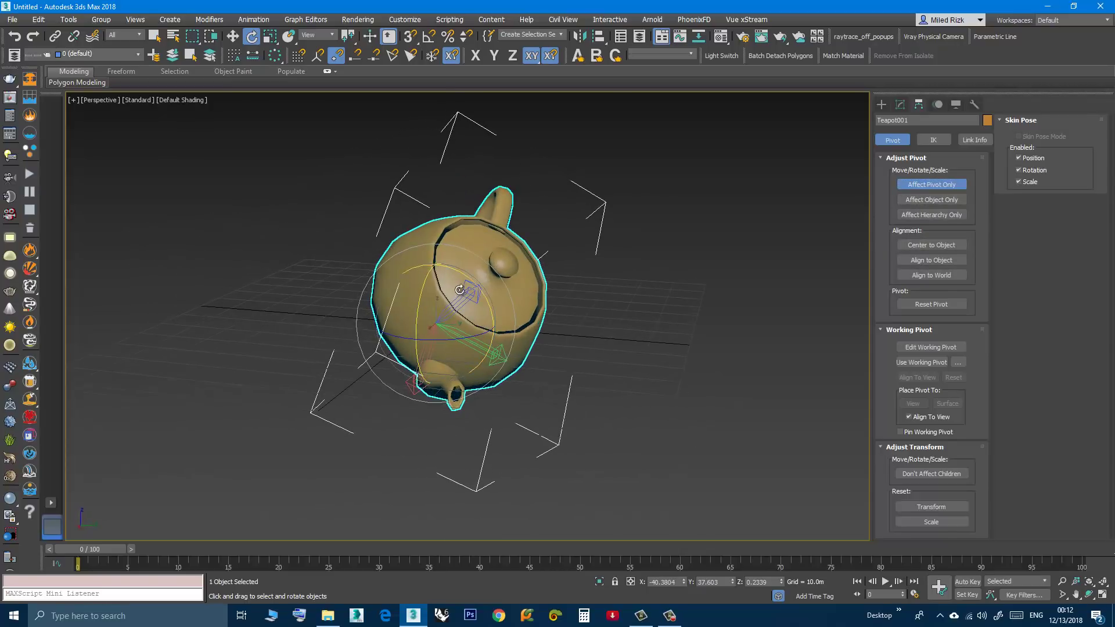
{"action": "middle_click_drag", "start_coordinate": [438, 353], "coordinate": [552, 399], "text": "alt"}
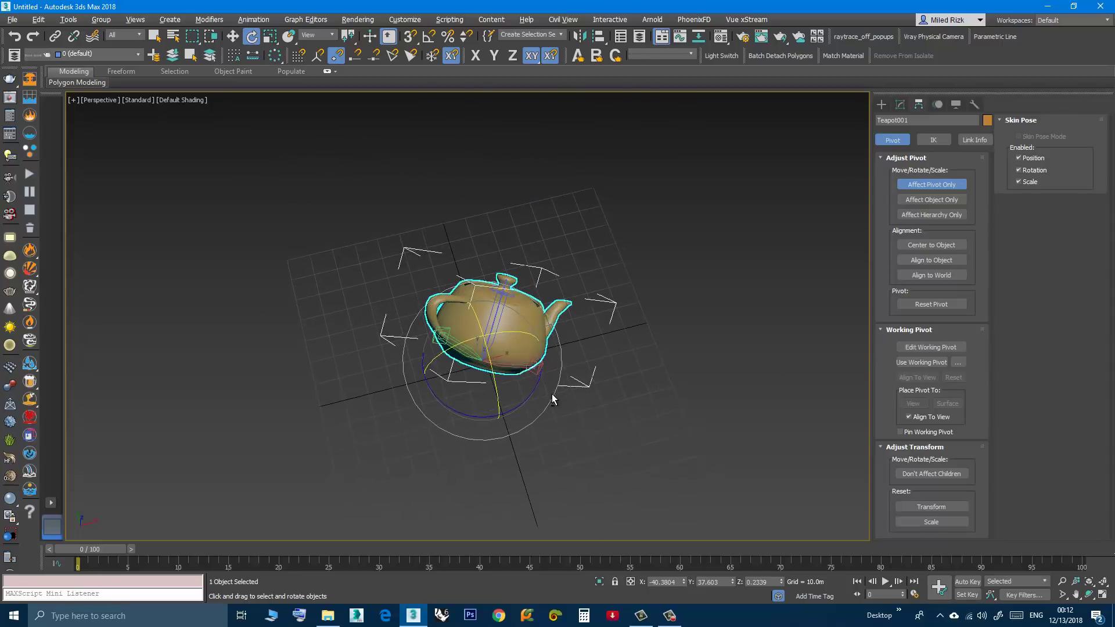
{"action": "left_click", "coordinate": [931, 184]}
{"action": "middle_click_drag", "start_coordinate": [778, 254], "coordinate": [509, 263], "text": "alt"}
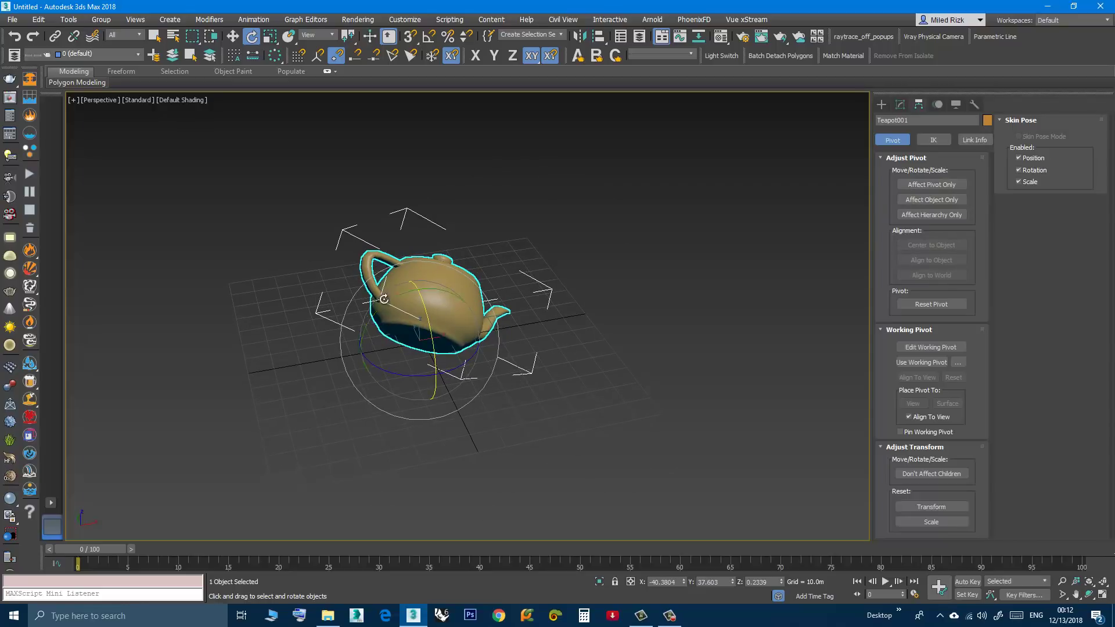
{"action": "left_click", "coordinate": [270, 37]}
{"action": "middle_click_drag", "start_coordinate": [325, 266], "coordinate": [326, 297], "text": "alt"}
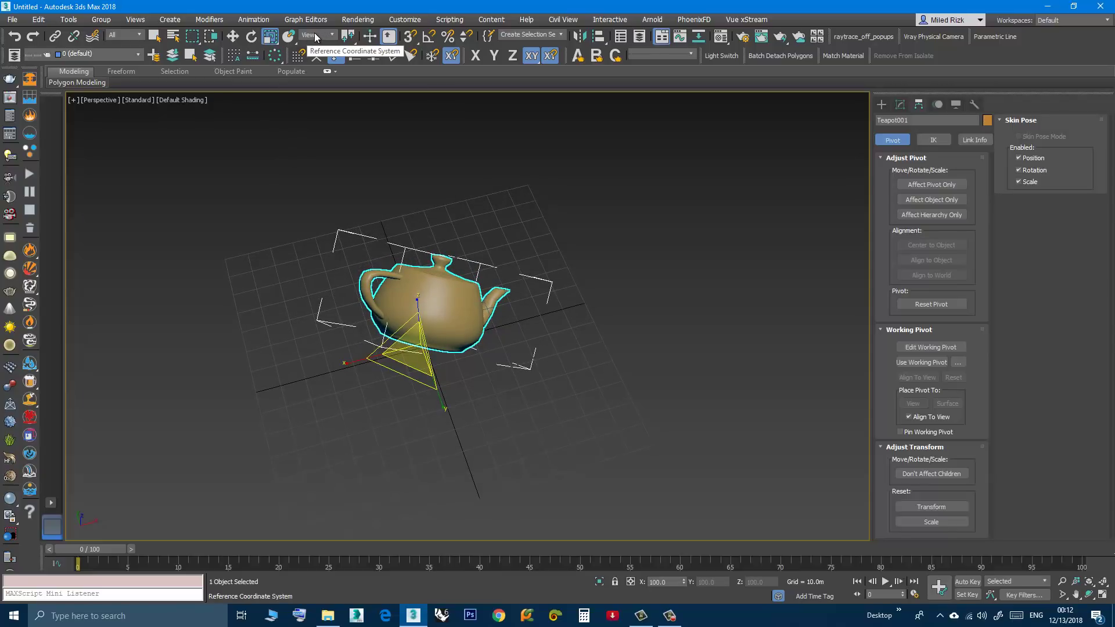
{"action": "middle_click_drag", "start_coordinate": [380, 304], "coordinate": [512, 312], "text": "alt"}
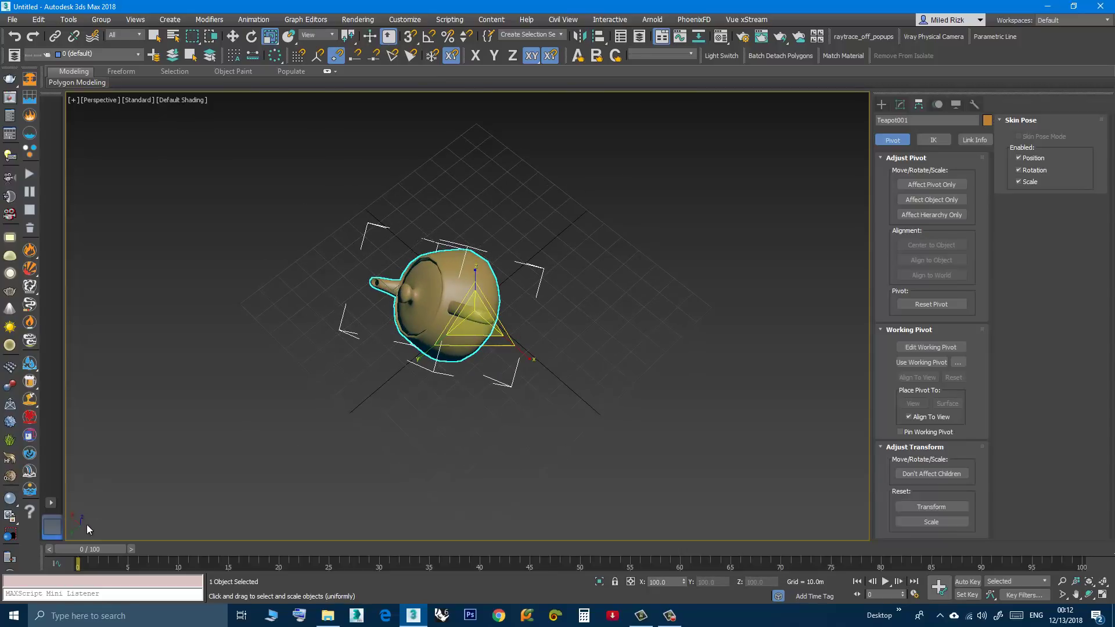
{"action": "middle_click_drag", "start_coordinate": [415, 413], "coordinate": [343, 395], "text": "alt"}
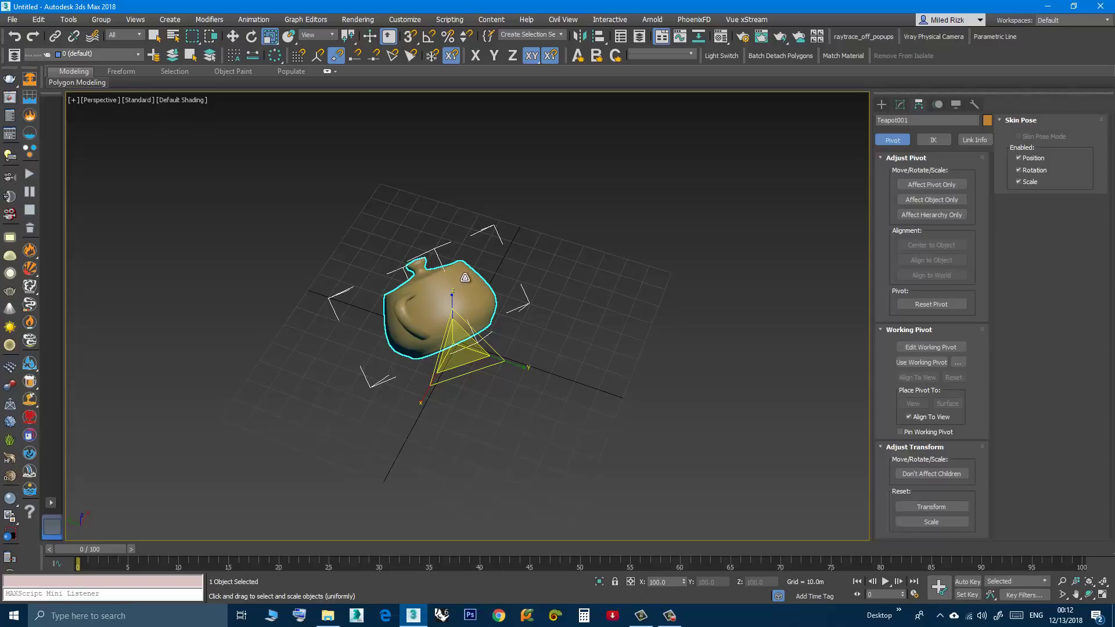
{"action": "key", "text": "r"}
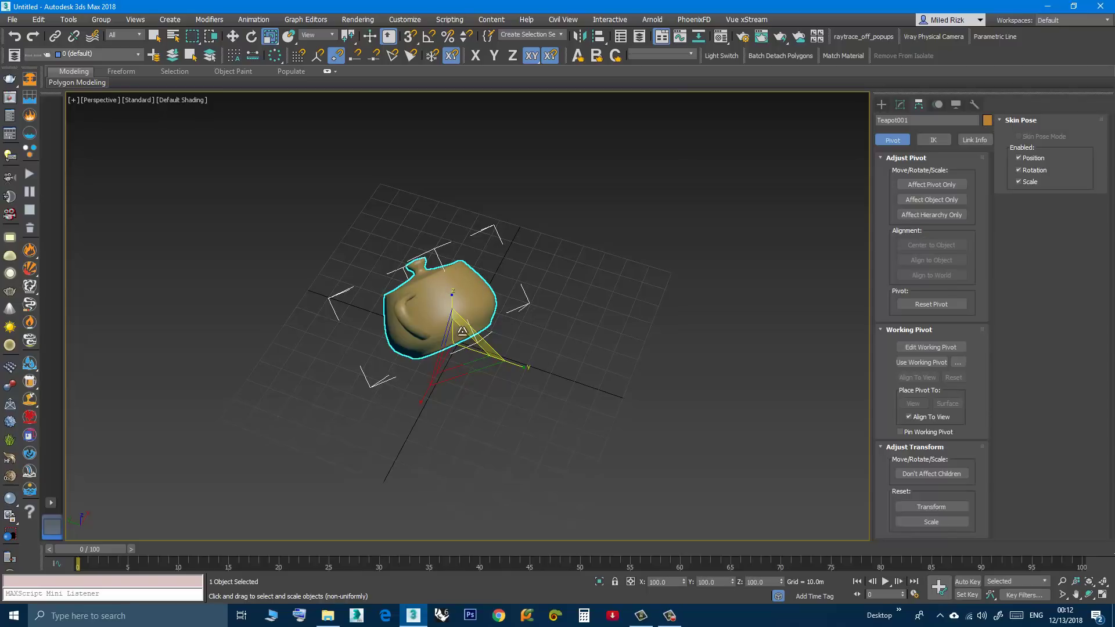
{"action": "middle_click_drag", "start_coordinate": [459, 332], "coordinate": [434, 340], "text": "alt"}
{"action": "key", "text": "r"}
{"action": "key", "text": "r"}
{"action": "key", "text": "q"}
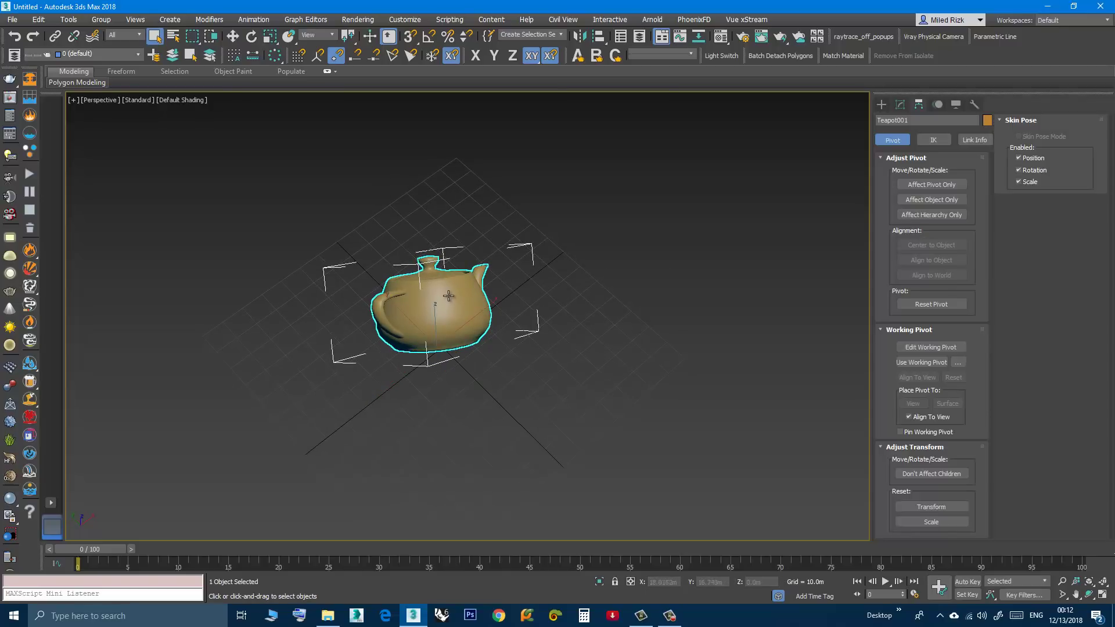
- Toggle Affect Pivot Only on and off, then switch to the Select and Scale tool
{"action": "left_click", "coordinate": [944, 185]}
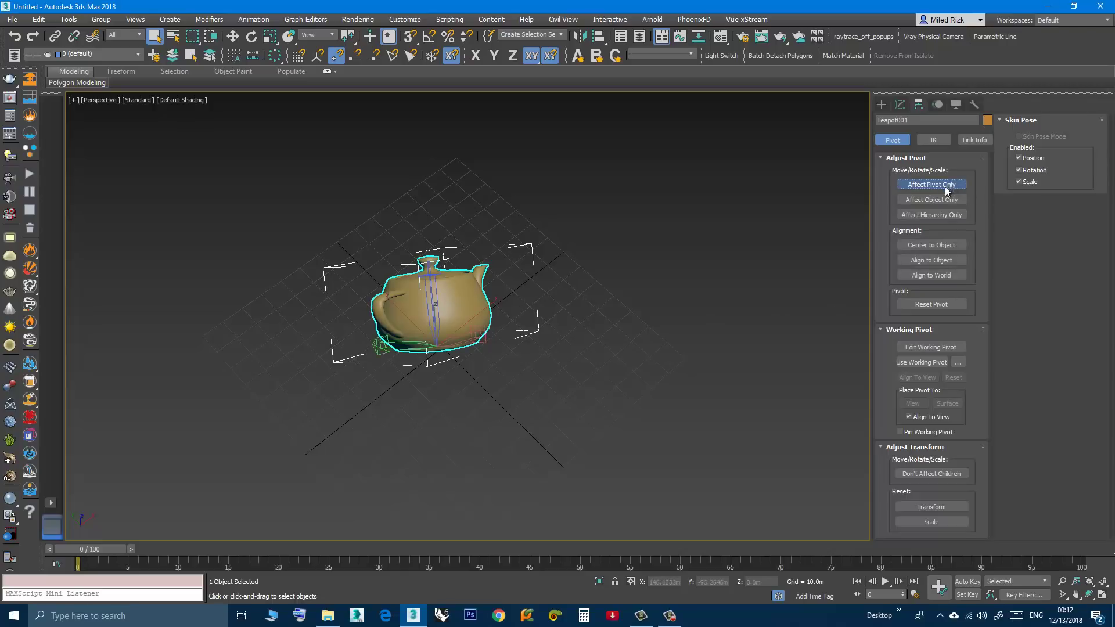
{"action": "middle_click_drag", "start_coordinate": [627, 339], "coordinate": [578, 342], "text": "alt"}
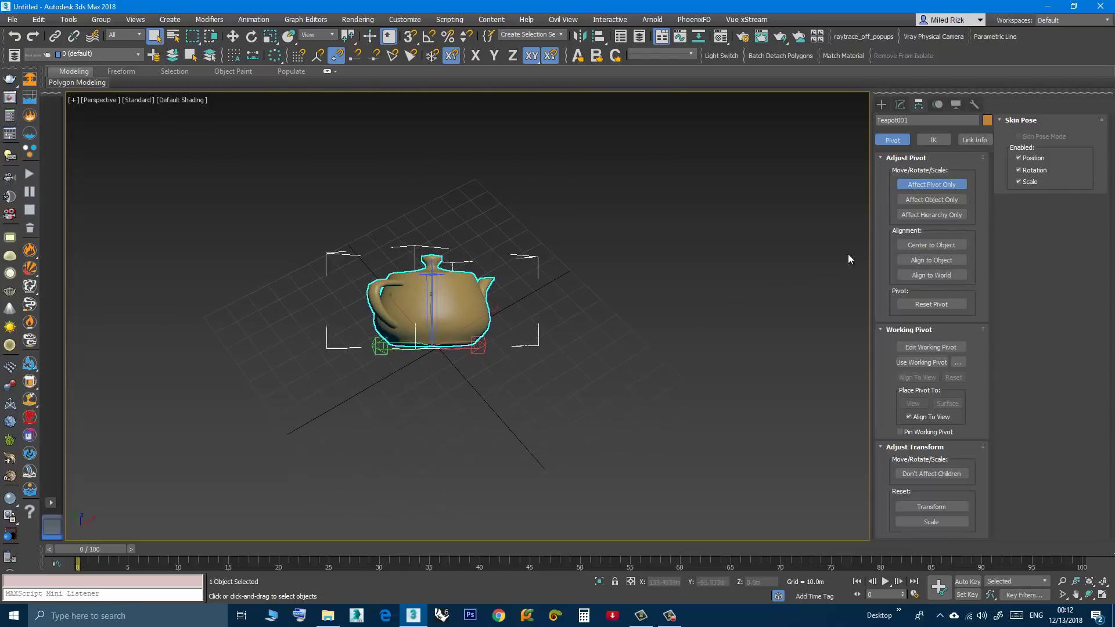
{"action": "left_click", "coordinate": [912, 188]}
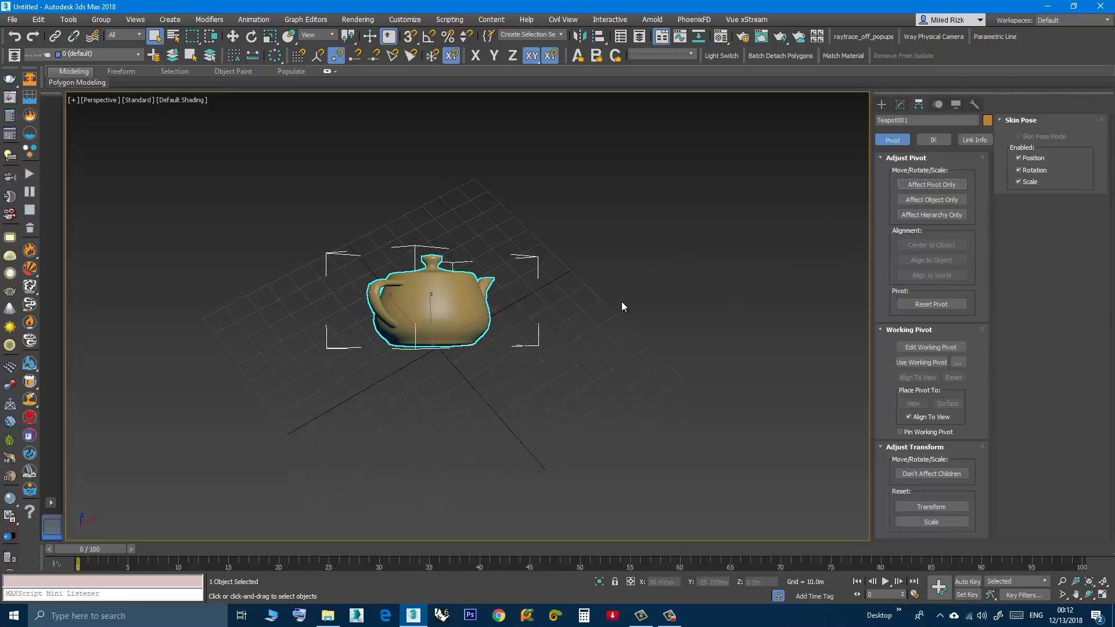
{"action": "key", "text": "r"}
- Stretch the teapot to about 325% along its tilted X axis
{"action": "middle_click_drag", "start_coordinate": [439, 422], "coordinate": [432, 393], "text": "alt"}
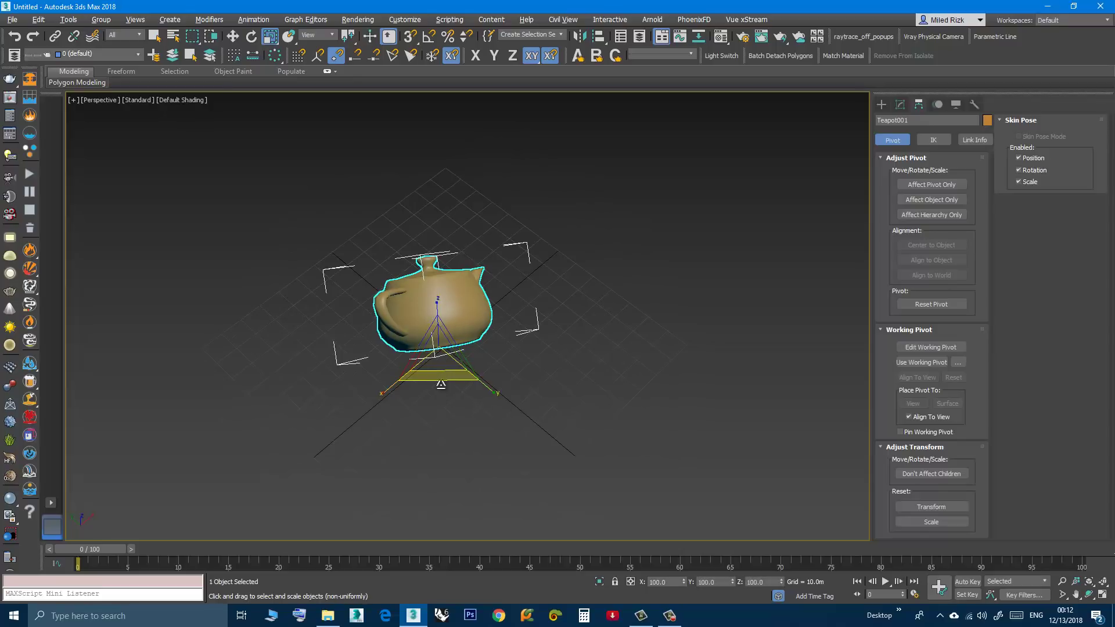
{"action": "middle_click_drag", "start_coordinate": [444, 320], "coordinate": [406, 383], "text": "alt"}
{"action": "key", "text": "shift+z"}
{"action": "key", "text": "shift+z"}
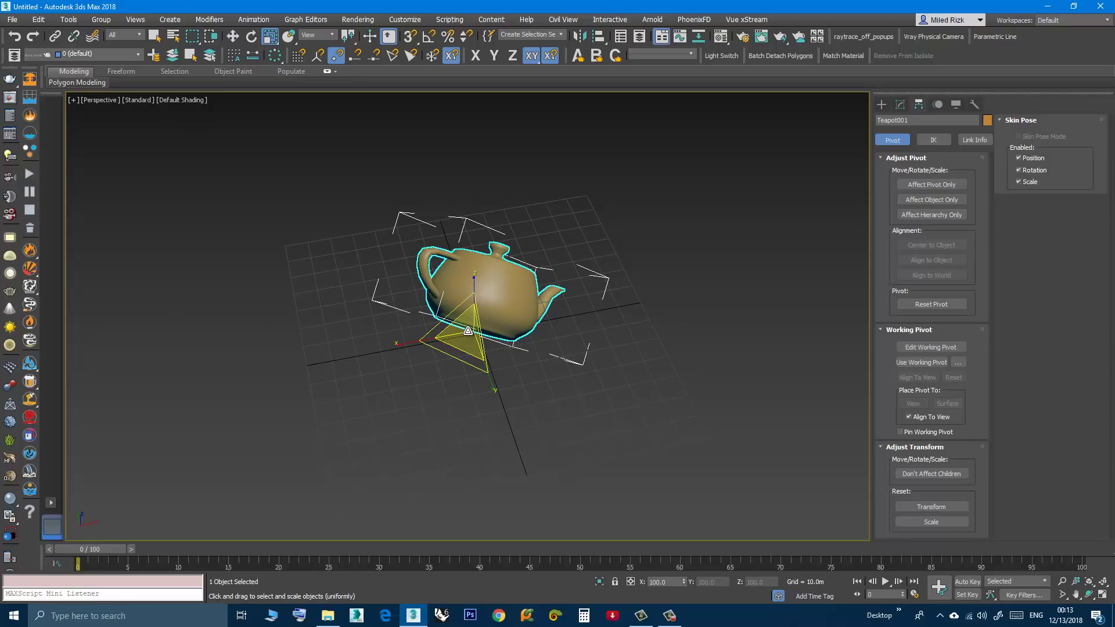
{"action": "mouse_move", "coordinate": [467, 329]}
{"action": "left_mouse_down"}
{"action": "mouse_move", "coordinate": [442, 287]}
{"action": "mouse_move", "coordinate": [462, 327]}
{"action": "left_mouse_up"}
{"action": "middle_click_drag", "start_coordinate": [439, 395], "coordinate": [470, 385], "text": "alt"}
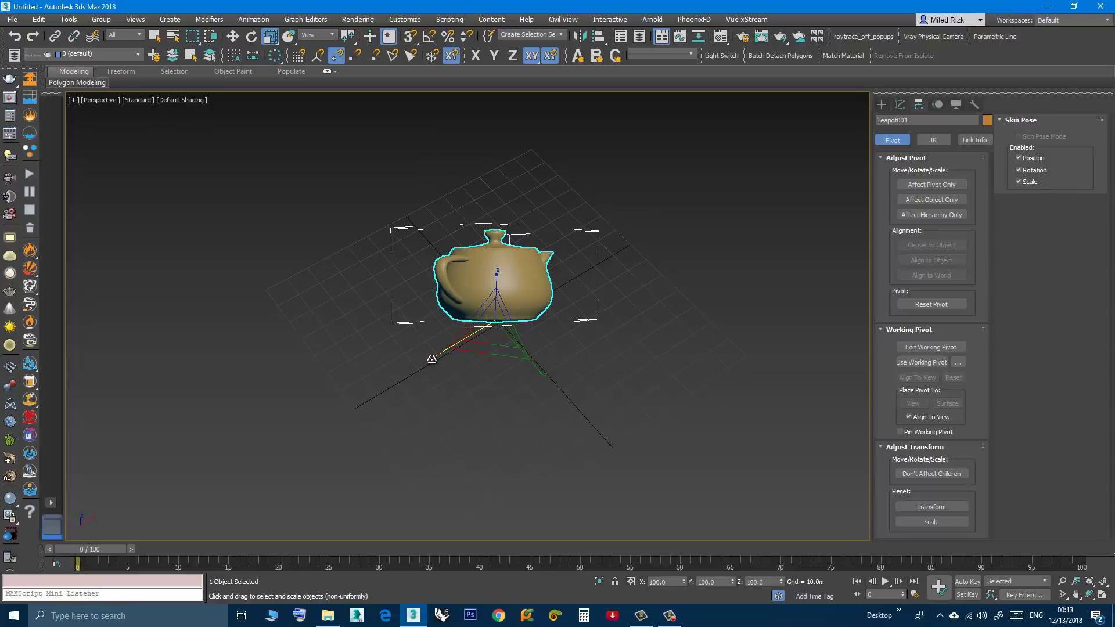
{"action": "left_click_drag", "start_coordinate": [432, 359], "coordinate": [341, 398]}
{"action": "middle_click_drag", "start_coordinate": [422, 415], "coordinate": [458, 398], "text": "alt"}
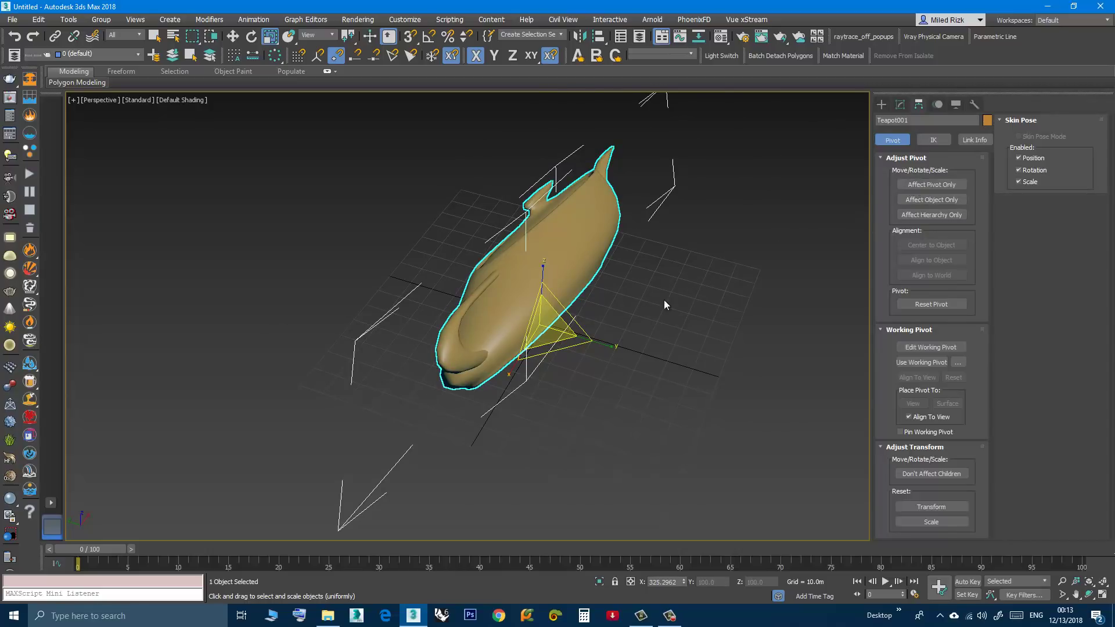
- Turn Affect Pivot Only back on for the stretched teapot and view it from above
{"action": "middle_click_drag", "start_coordinate": [664, 300], "coordinate": [530, 262], "text": "alt"}
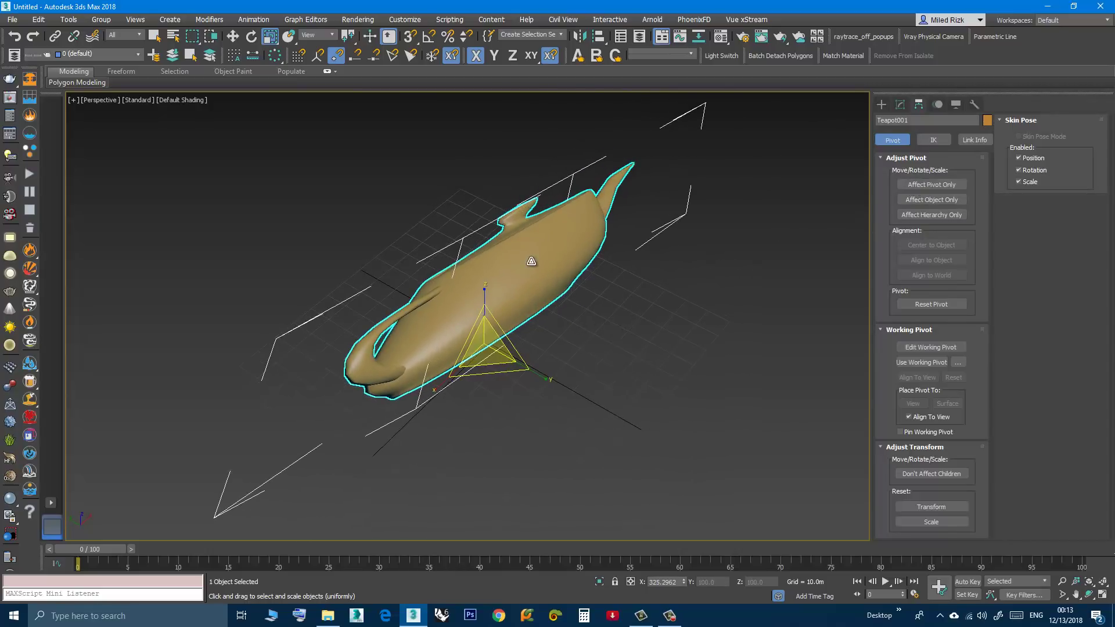
{"action": "left_click", "coordinate": [933, 185]}
{"action": "middle_click_drag", "start_coordinate": [563, 381], "coordinate": [696, 367], "text": "alt"}
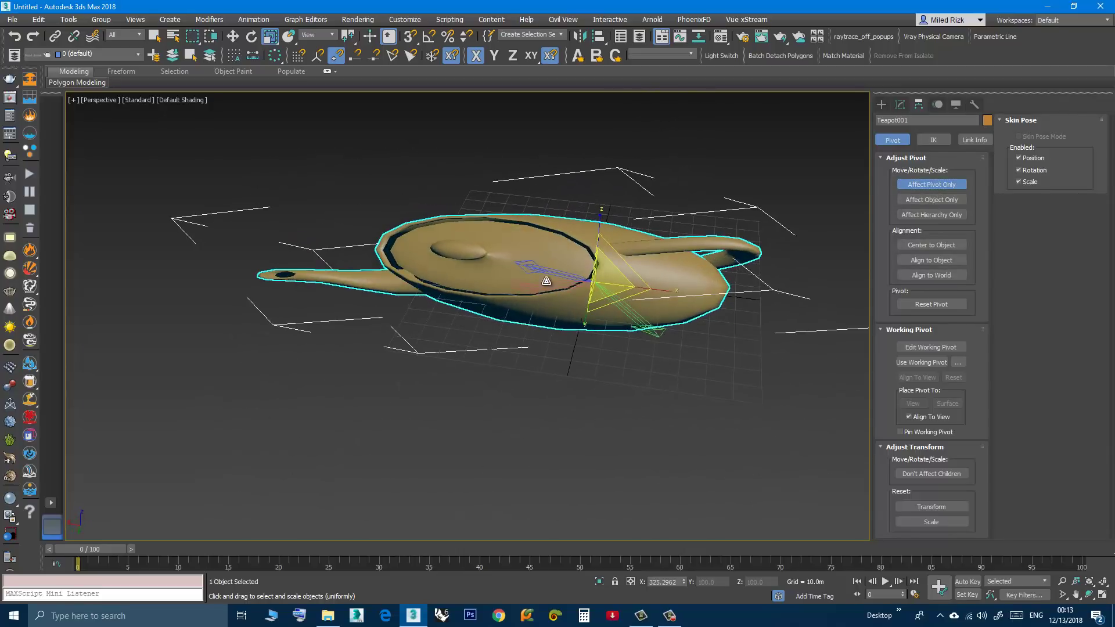
{"action": "middle_click_drag", "start_coordinate": [546, 281], "coordinate": [363, 357], "text": "alt"}
{"action": "scroll", "coordinate": [527, 331], "scroll_direction": "up", "scroll_amount": 4}
{"action": "scroll", "coordinate": [551, 306], "scroll_direction": "up", "scroll_amount": 3}
{"action": "scroll", "coordinate": [551, 306], "scroll_direction": "down", "scroll_amount": 3}
{"action": "scroll", "coordinate": [535, 318], "scroll_direction": "up", "scroll_amount": 2}
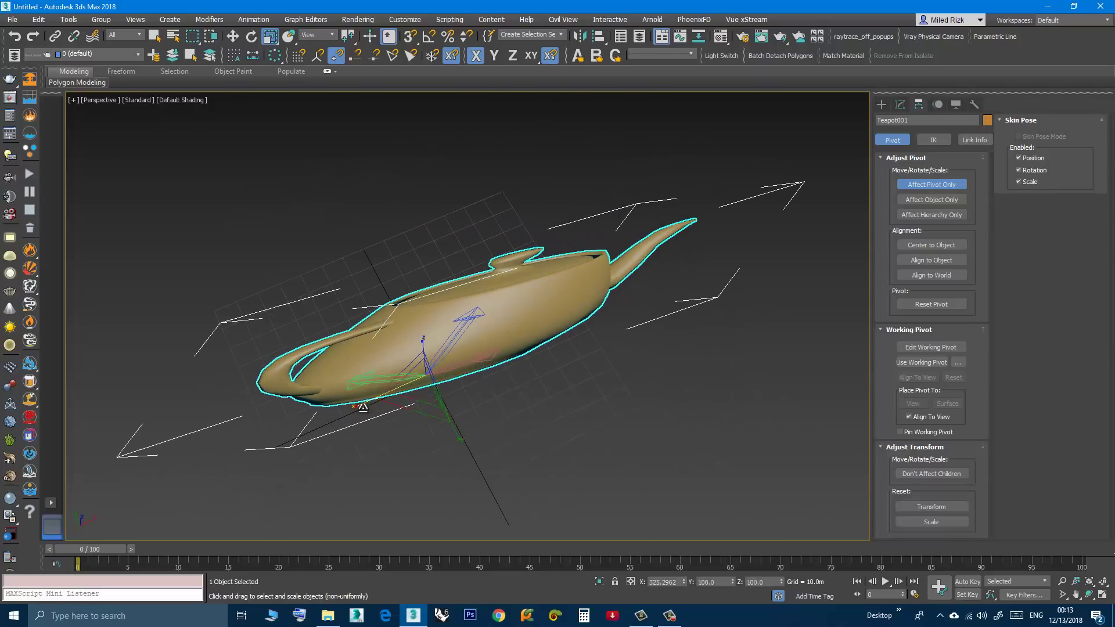
- Cycle the scale tool from non-uniform back to uniform scaling while orbiting the teapot
{"action": "middle_click_drag", "start_coordinate": [371, 432], "coordinate": [386, 410], "text": "alt"}
{"action": "middle_click_drag", "start_coordinate": [382, 401], "coordinate": [382, 399]}
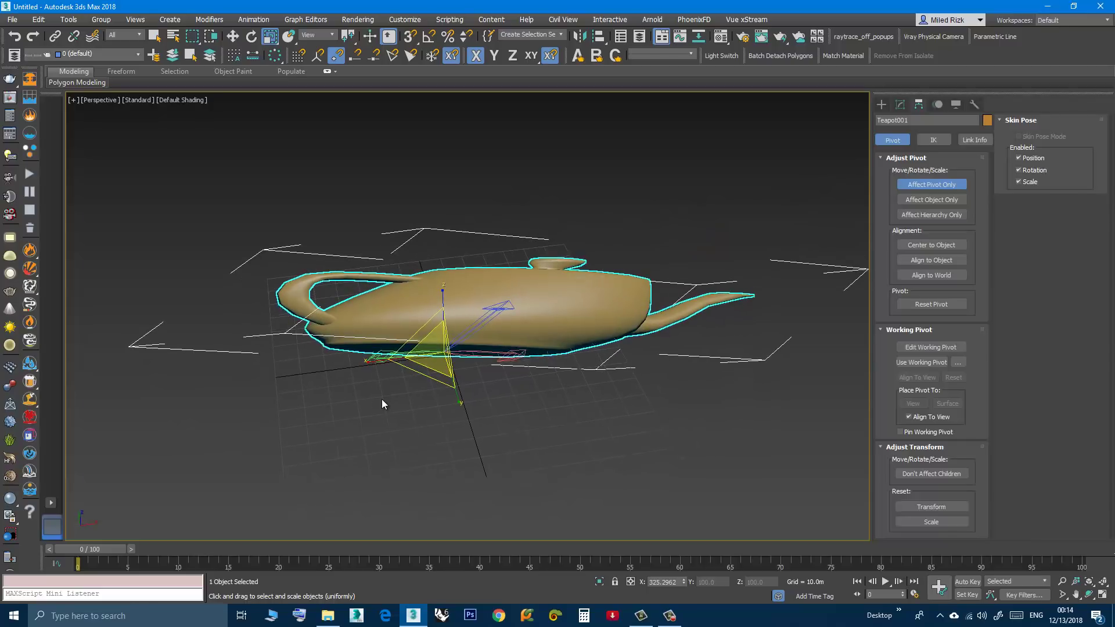
{"action": "middle_click_drag", "start_coordinate": [508, 334], "coordinate": [705, 315], "text": "alt"}
{"action": "scroll", "coordinate": [602, 330], "scroll_direction": "up", "scroll_amount": 3}
{"action": "mouse_move", "coordinate": [568, 341]}
{"action": "middle_mouse_down", "text": "alt"}
{"action": "mouse_move", "coordinate": [576, 375]}
{"action": "mouse_move", "coordinate": [570, 357]}
{"action": "middle_mouse_up", "text": "alt"}
{"action": "key", "text": "r"}
{"action": "middle_click_drag", "start_coordinate": [555, 314], "coordinate": [595, 333], "text": "alt"}
{"action": "key", "text": "r"}
{"action": "key", "text": "r"}
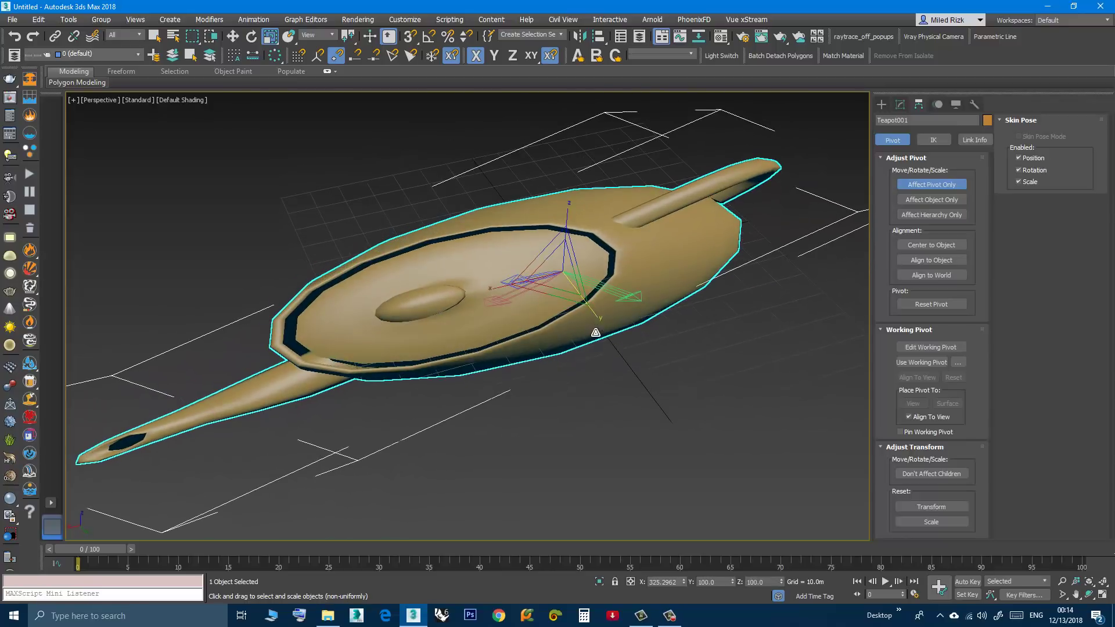
- Cycle the scale tool to uniform, then back to non-uniform scaling
{"action": "key", "text": "r"}
{"action": "key", "text": "r"}
{"action": "key", "text": "r"}
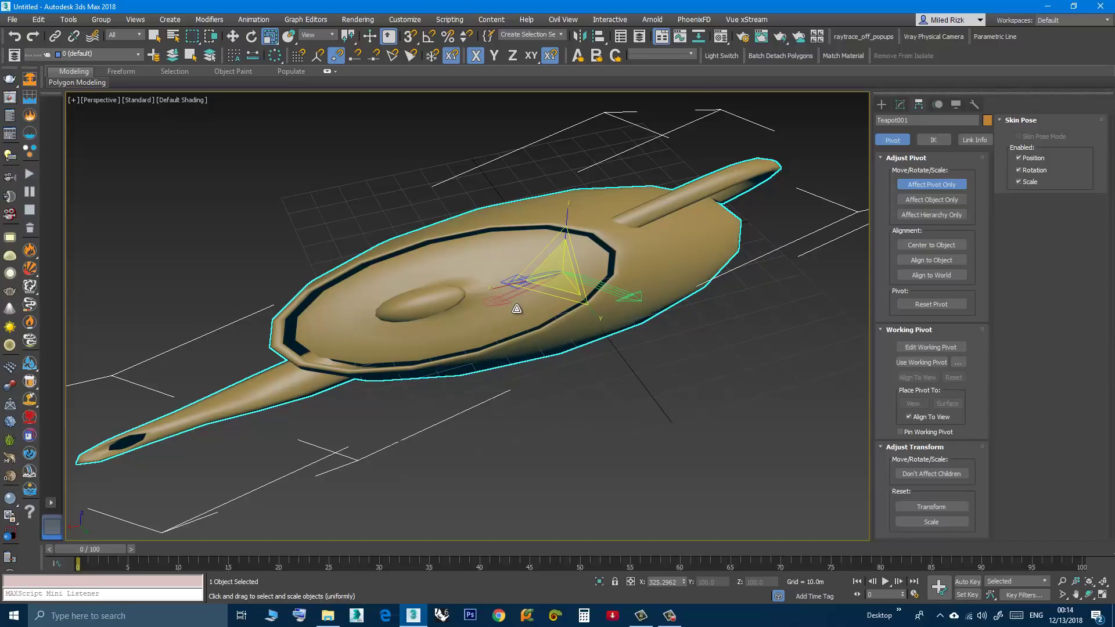
{"action": "middle_click_drag", "start_coordinate": [512, 319], "coordinate": [526, 302], "text": "alt"}
{"action": "key", "text": "r"}
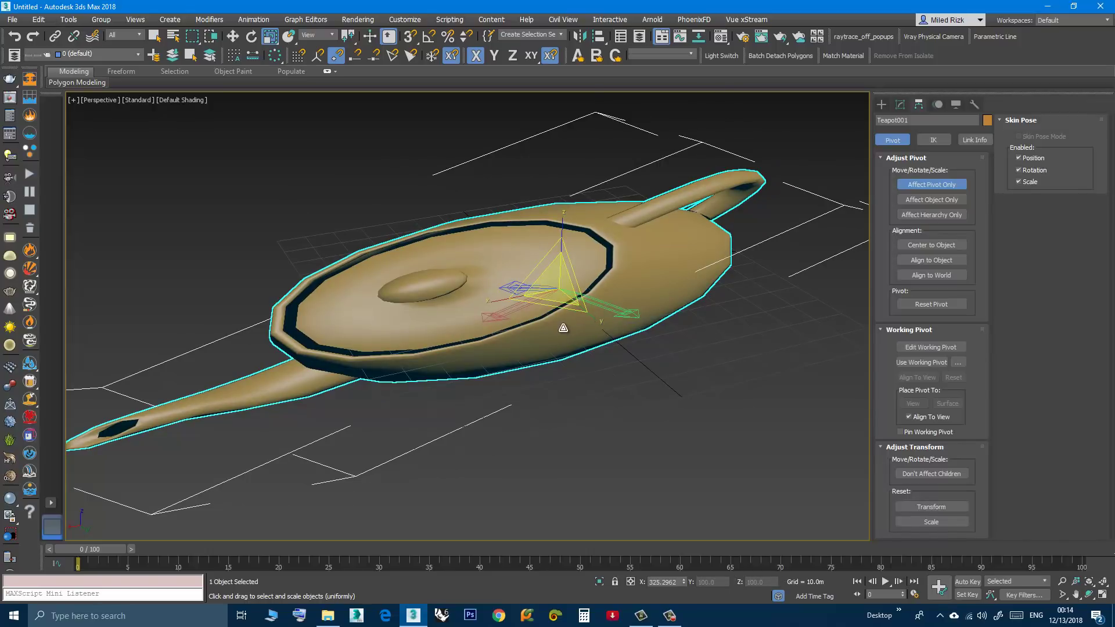
- Inspect the teapot's pivot from a near side view, then turn off Affect Pivot Only
{"action": "mouse_move", "coordinate": [562, 330]}
{"action": "middle_mouse_down", "text": "alt"}
{"action": "mouse_move", "coordinate": [562, 341]}
{"action": "mouse_move", "coordinate": [563, 328]}
{"action": "middle_mouse_up", "text": "alt"}
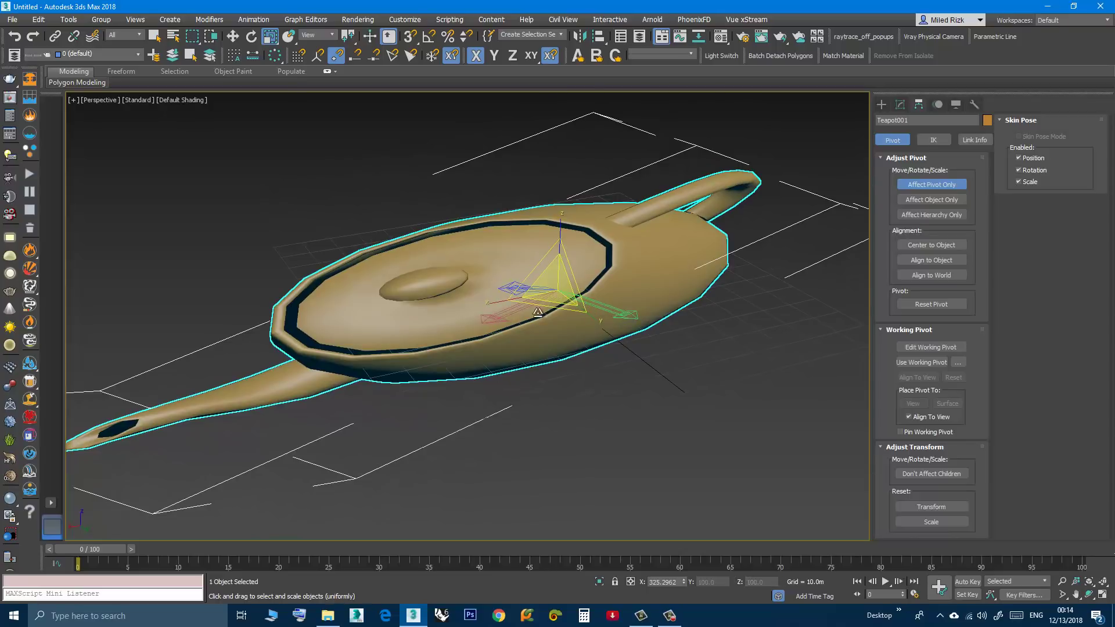
{"action": "mouse_move", "coordinate": [528, 320]}
{"action": "middle_mouse_down", "text": "alt"}
{"action": "mouse_move", "coordinate": [522, 350]}
{"action": "mouse_move", "coordinate": [522, 337]}
{"action": "middle_mouse_up", "text": "alt"}
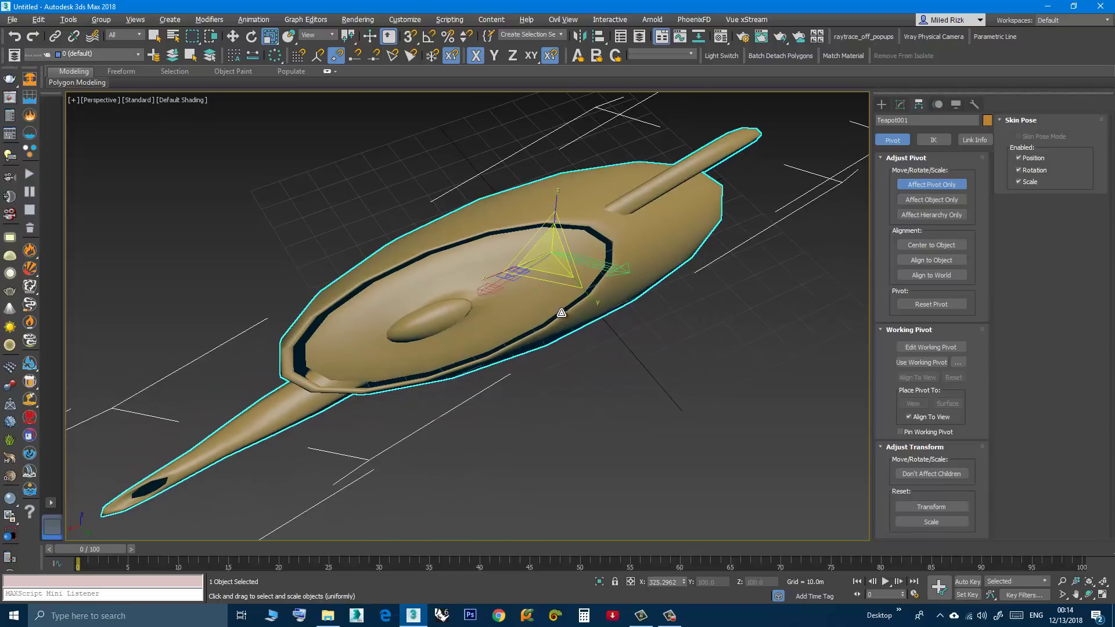
{"action": "middle_click_drag", "start_coordinate": [538, 266], "coordinate": [490, 267], "text": "alt"}
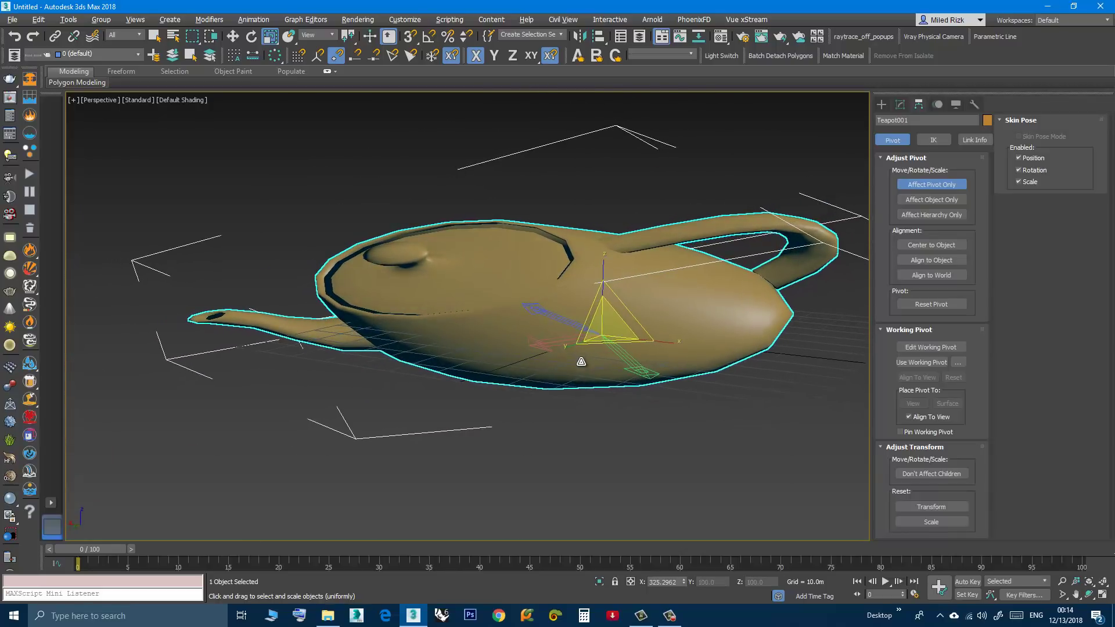
{"action": "middle_click_drag", "start_coordinate": [580, 355], "coordinate": [531, 381], "text": "alt"}
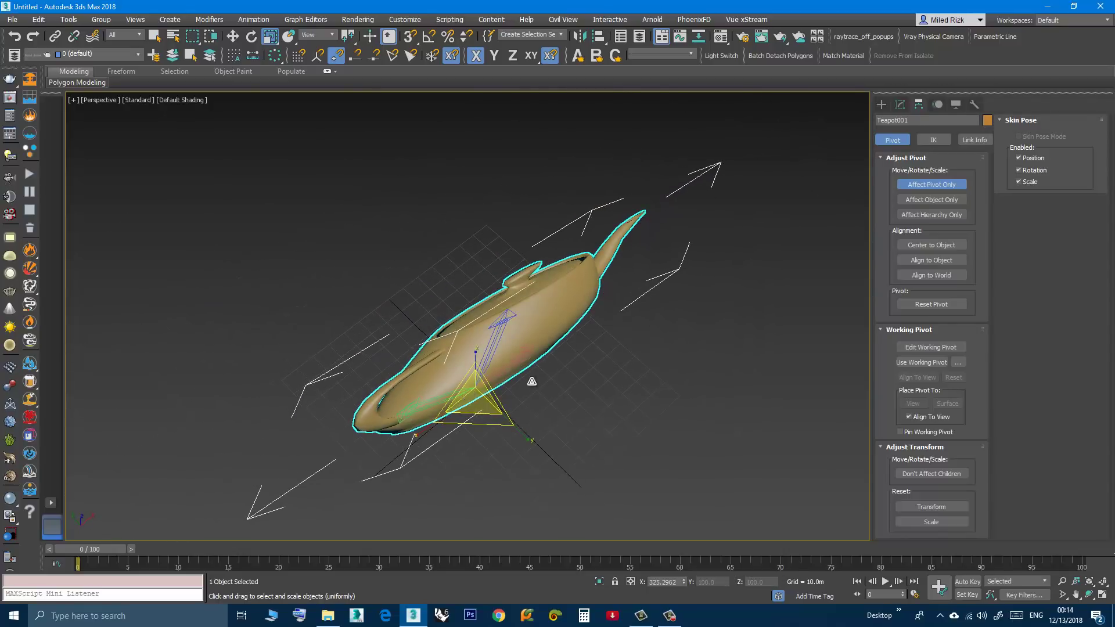
{"action": "left_click", "coordinate": [904, 185]}
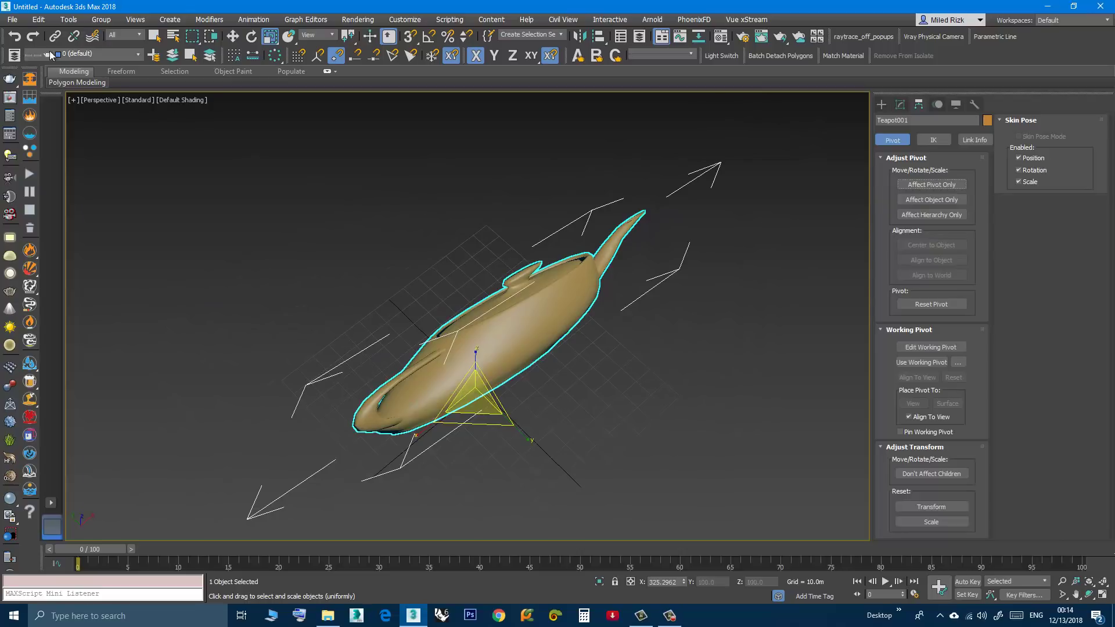
- Export the scene to an FBX file named test3
{"action": "left_click", "coordinate": [11, 19]}
{"action": "mouse_move", "coordinate": [47, 191]}
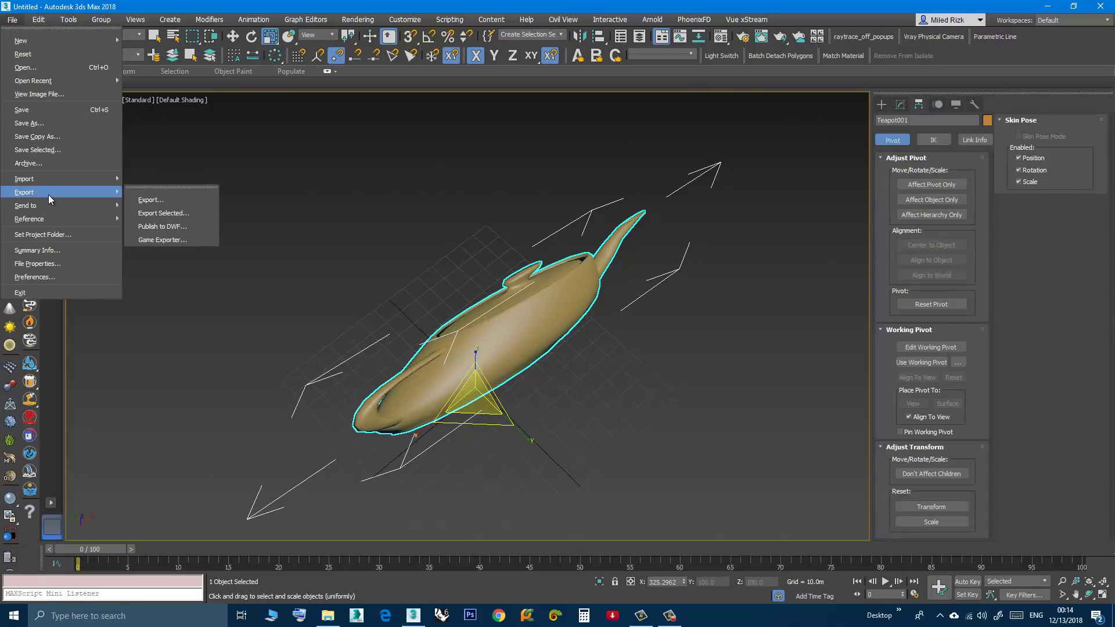
{"action": "left_click", "coordinate": [146, 213]}
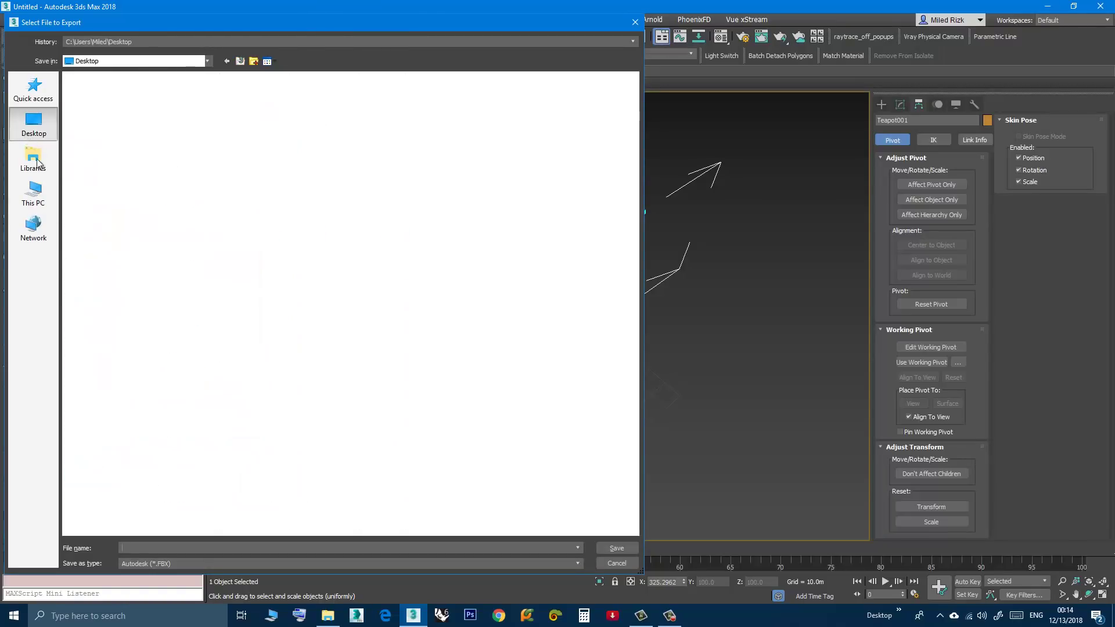
{"action": "type", "text": "test3"}
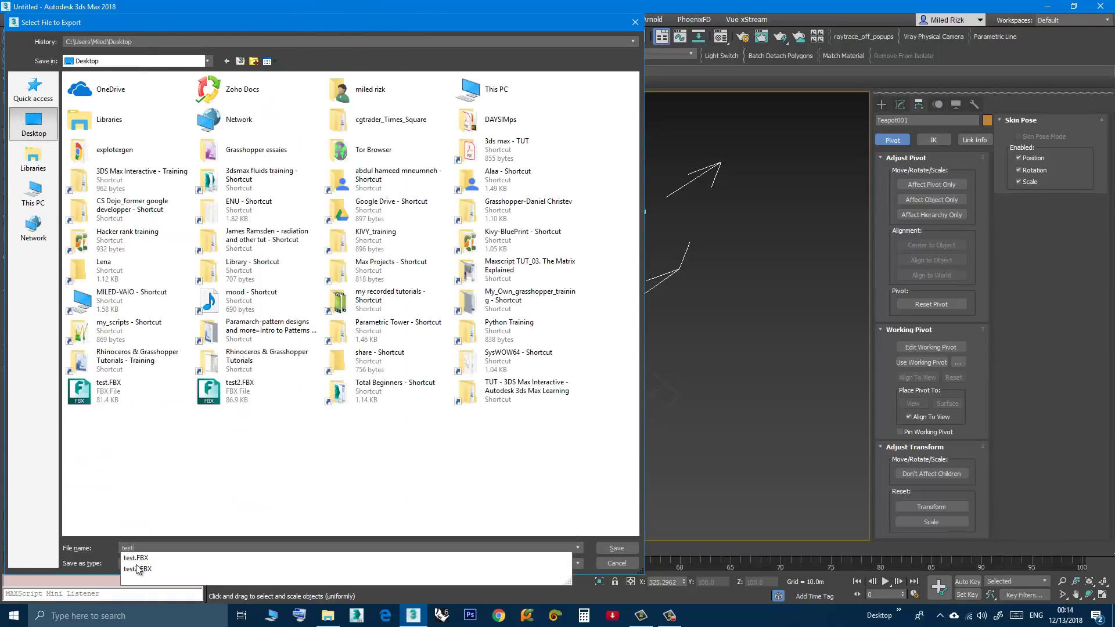
{"action": "left_click", "coordinate": [617, 549]}
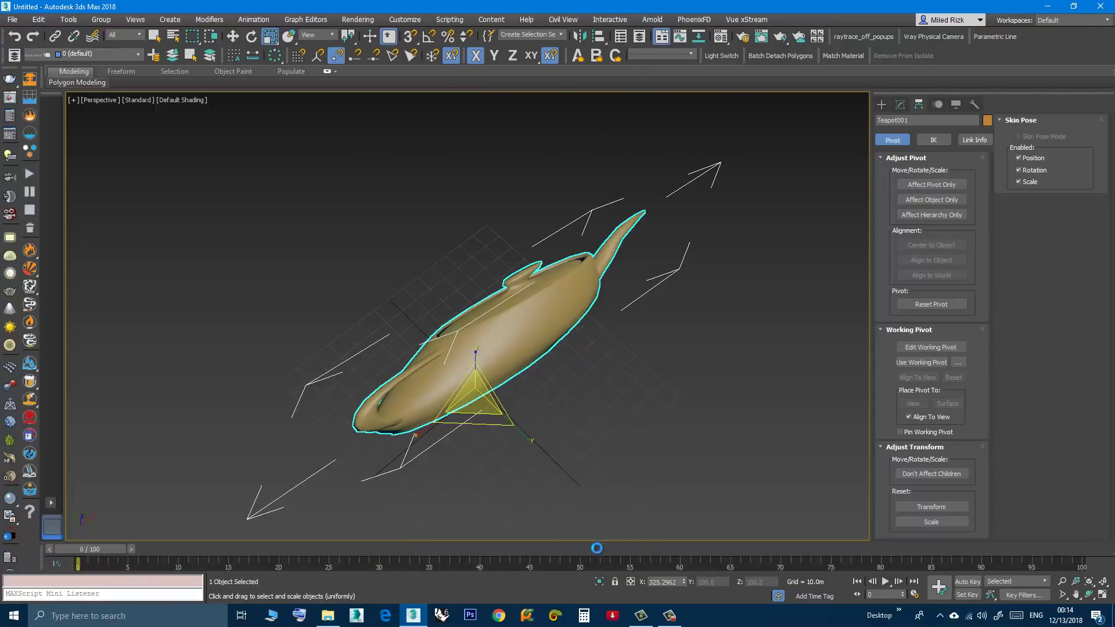
- Accept the FBX export settings and dismiss the non-orthogonal matrix warning
{"action": "left_click", "coordinate": [355, 509]}
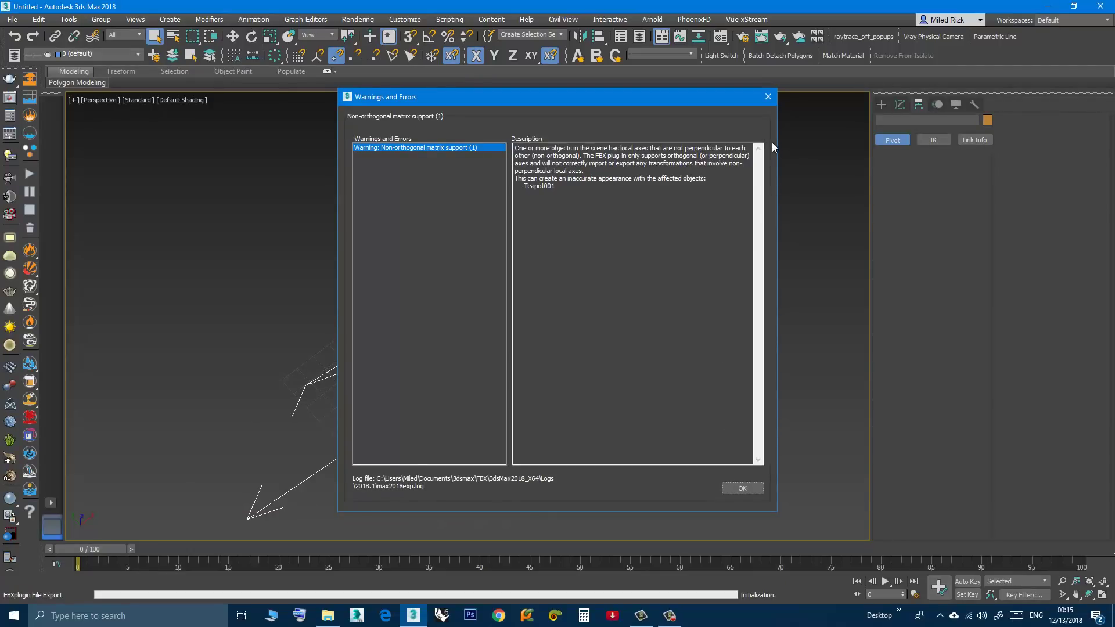
{"action": "left_click", "coordinate": [768, 96]}
{"action": "mouse_move", "coordinate": [484, 405]}
{"action": "middle_mouse_down", "text": "alt"}
{"action": "mouse_move", "coordinate": [478, 385]}
{"action": "mouse_move", "coordinate": [487, 393]}
{"action": "middle_mouse_up", "text": "alt"}
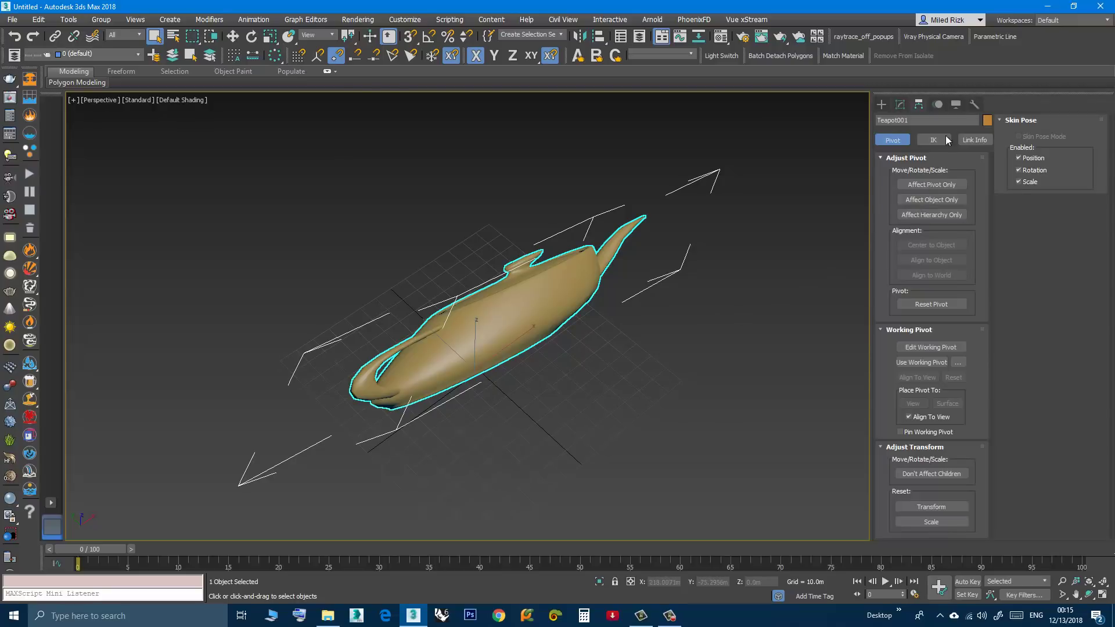
- Apply Reset XForm to the selected teapot from the Utilities panel
{"action": "left_click", "coordinate": [974, 105]}
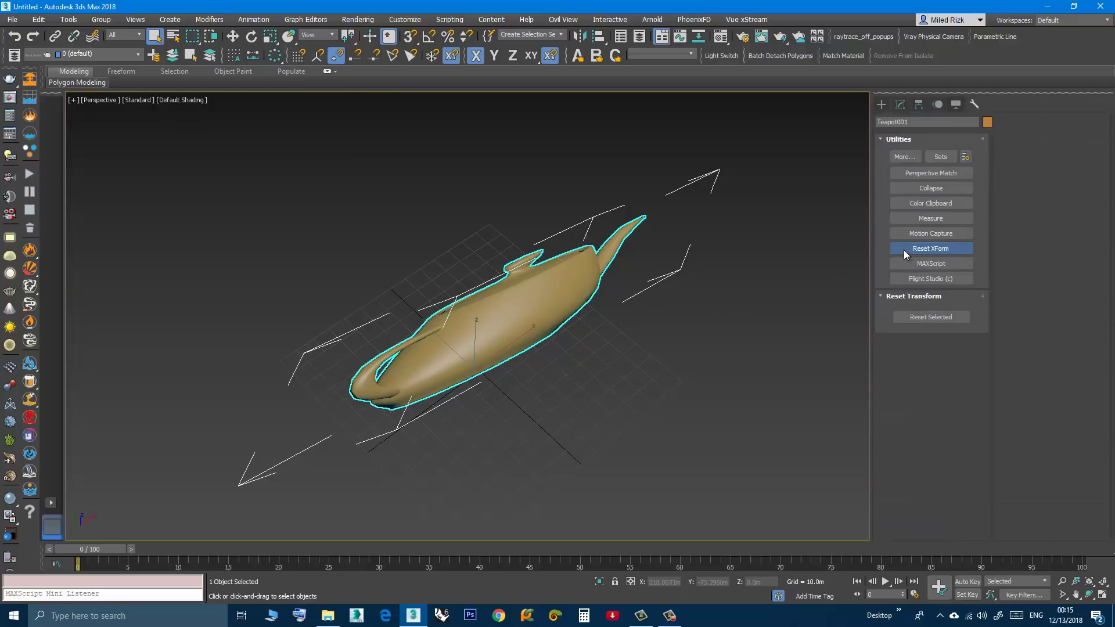
{"action": "left_click", "coordinate": [921, 318]}
{"action": "middle_click_drag", "start_coordinate": [557, 399], "coordinate": [549, 377], "text": "alt"}
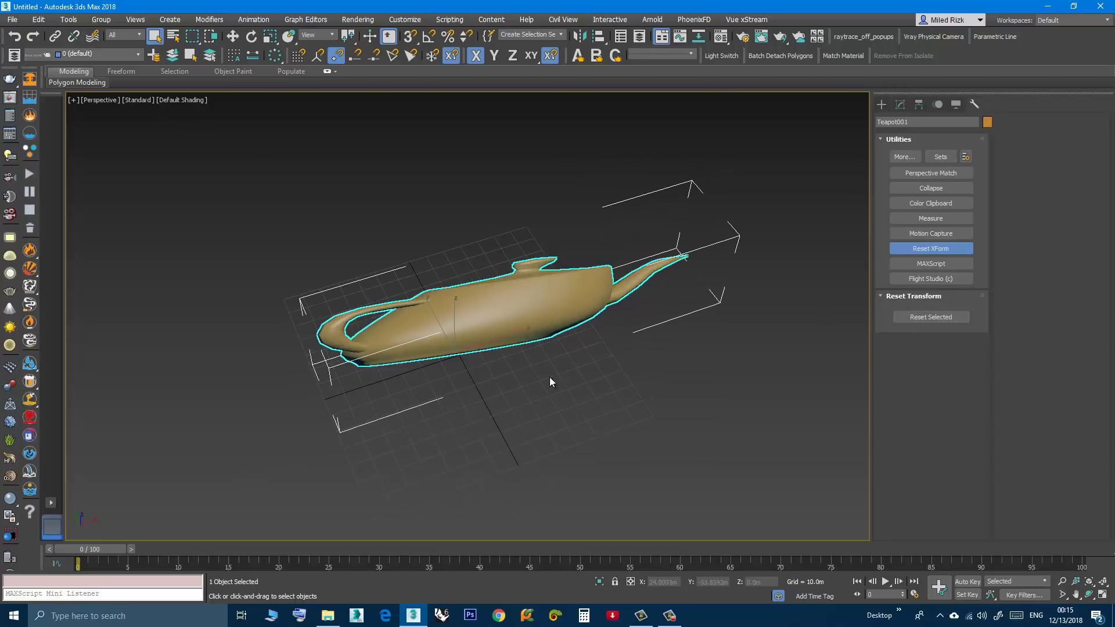
- Toggle Affect Pivot Only on and off to check the teapot's pivot alignment
{"action": "left_click", "coordinate": [919, 105]}
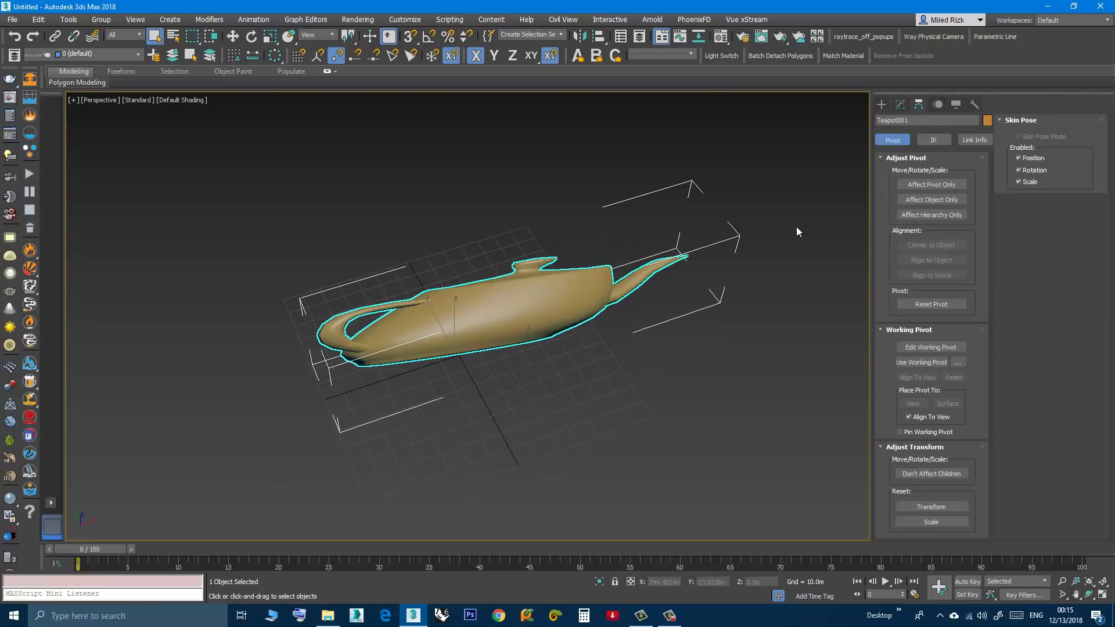
{"action": "middle_click_drag", "start_coordinate": [720, 333], "coordinate": [517, 309], "text": "alt"}
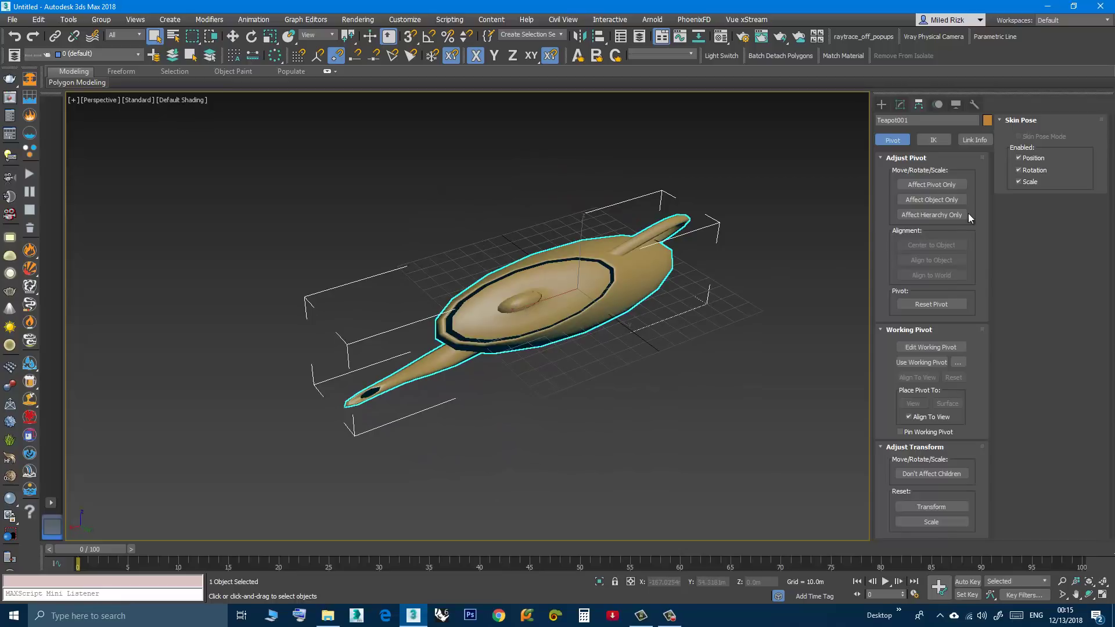
{"action": "left_click", "coordinate": [950, 186]}
{"action": "middle_click_drag", "start_coordinate": [617, 346], "coordinate": [675, 292], "text": "alt"}
{"action": "scroll", "coordinate": [531, 297], "scroll_direction": "up", "scroll_amount": 5}
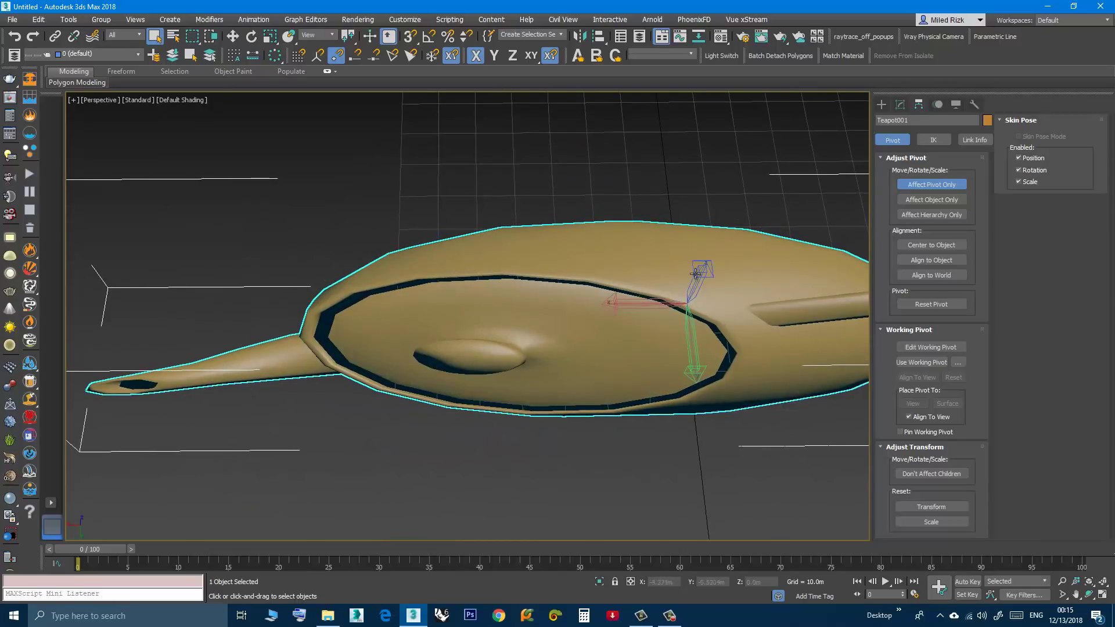
{"action": "scroll", "coordinate": [643, 327], "scroll_direction": "down", "scroll_amount": 4}
{"action": "middle_click_drag", "start_coordinate": [643, 327], "coordinate": [809, 255], "text": "alt"}
{"action": "left_click", "coordinate": [929, 184]}
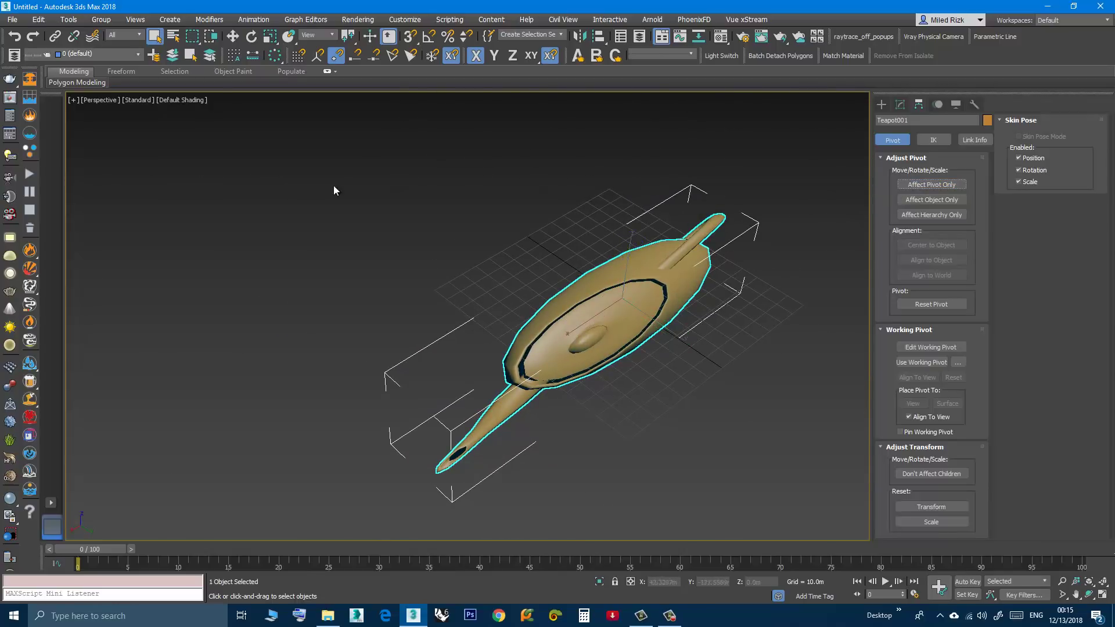
{"action": "left_click", "coordinate": [12, 19]}
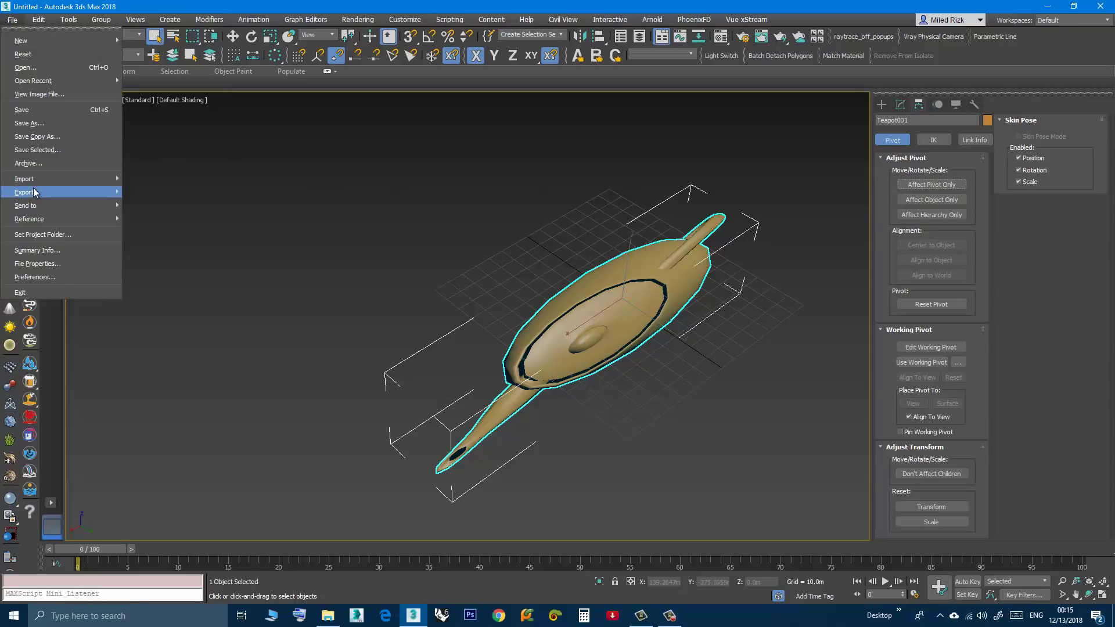
- Export only the selected teapot as test4.FBX with the default FBX options
{"action": "mouse_move", "coordinate": [58, 193]}
{"action": "left_click", "coordinate": [166, 214]}
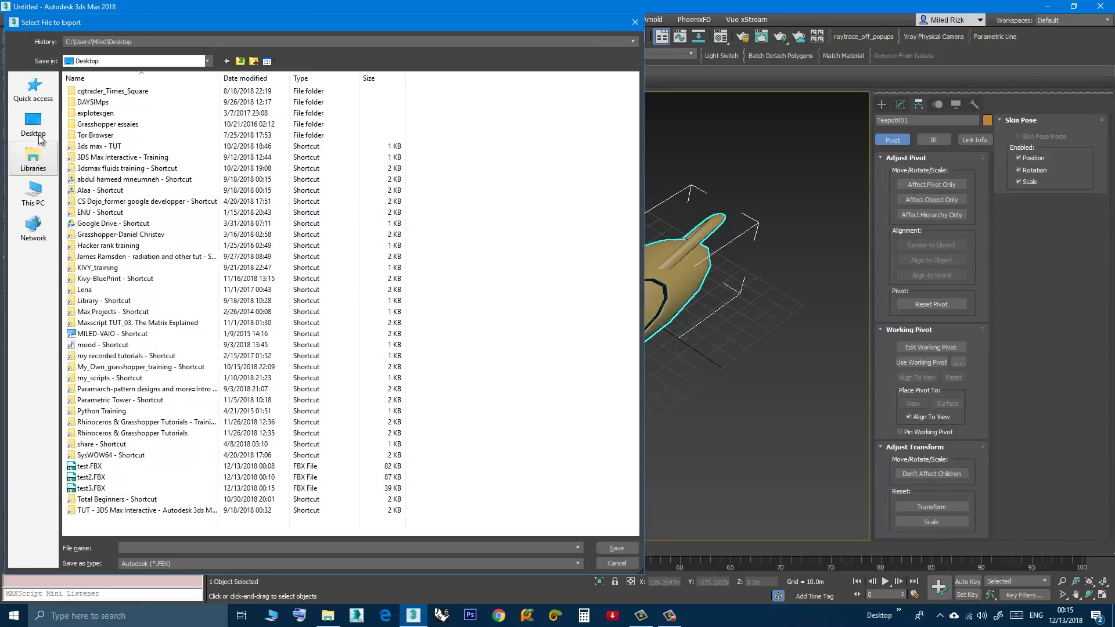
{"action": "type", "text": "te"}
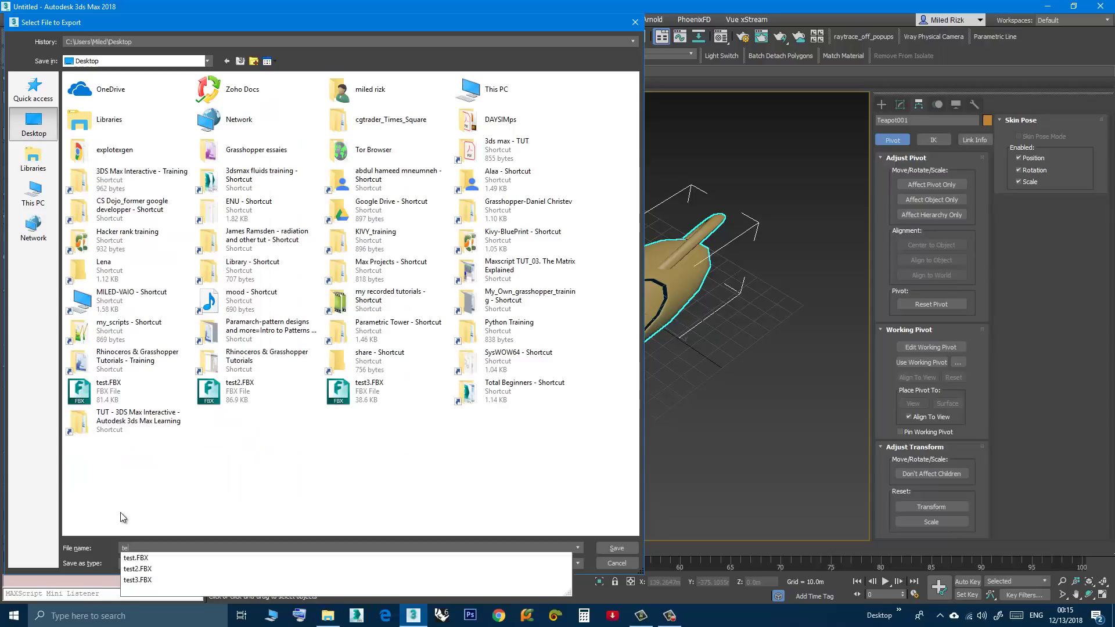
{"action": "type", "text": "st4"}
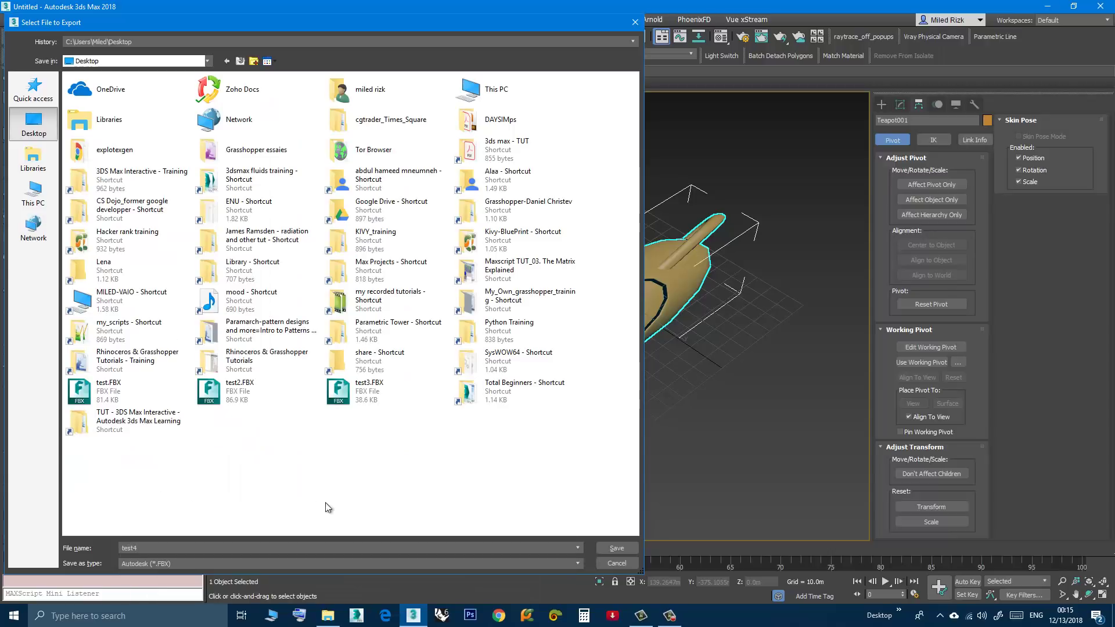
{"action": "left_click", "coordinate": [619, 548]}
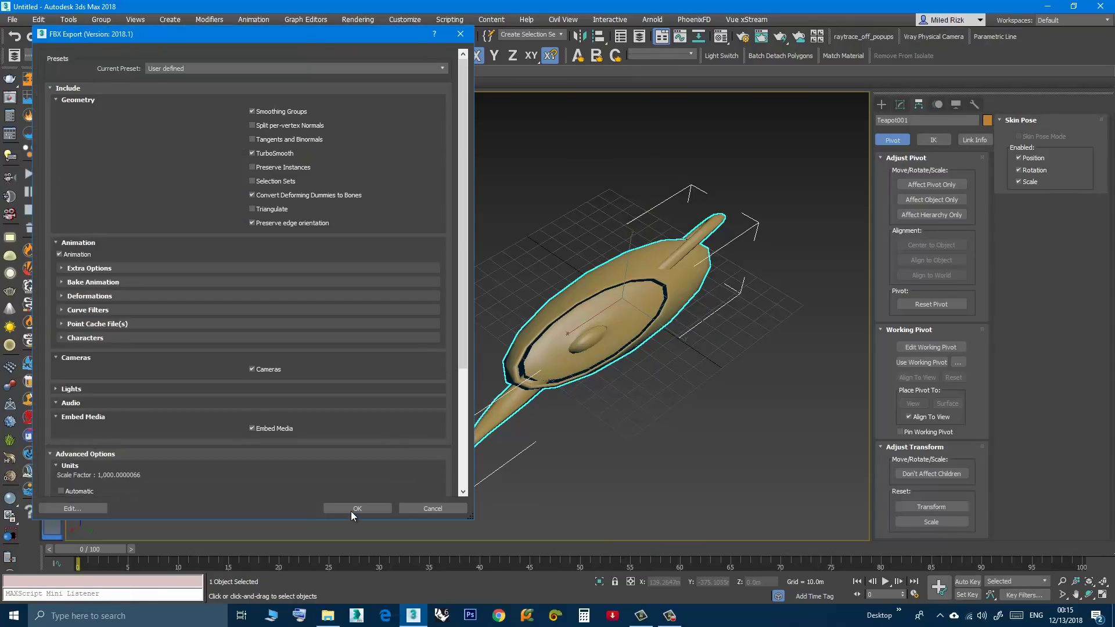
{"action": "left_click", "coordinate": [352, 508]}
{"action": "middle_click_drag", "start_coordinate": [574, 395], "coordinate": [511, 374]}
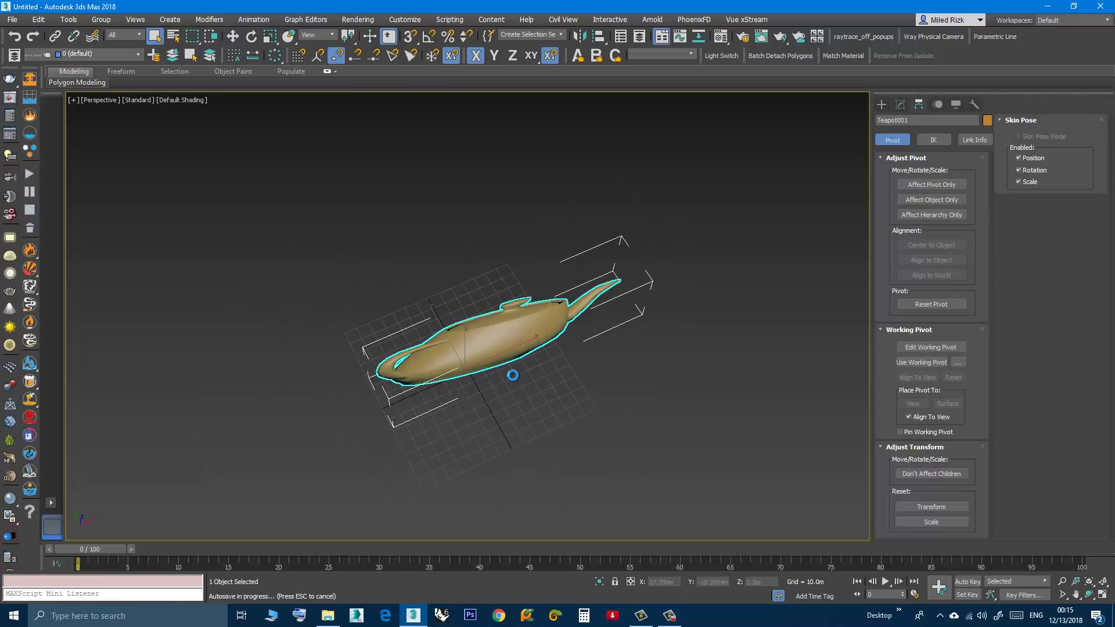
- Reset the scene without saving and maximize the Perspective viewport
{"action": "left_click", "coordinate": [12, 21]}
{"action": "left_click", "coordinate": [30, 54]}
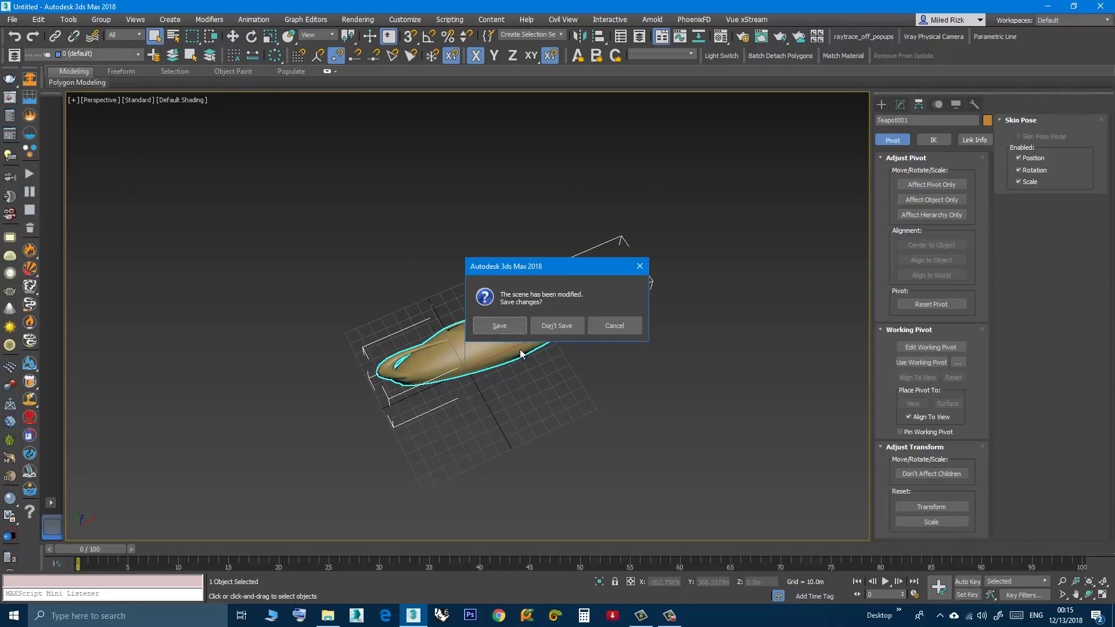
{"action": "left_click", "coordinate": [541, 326]}
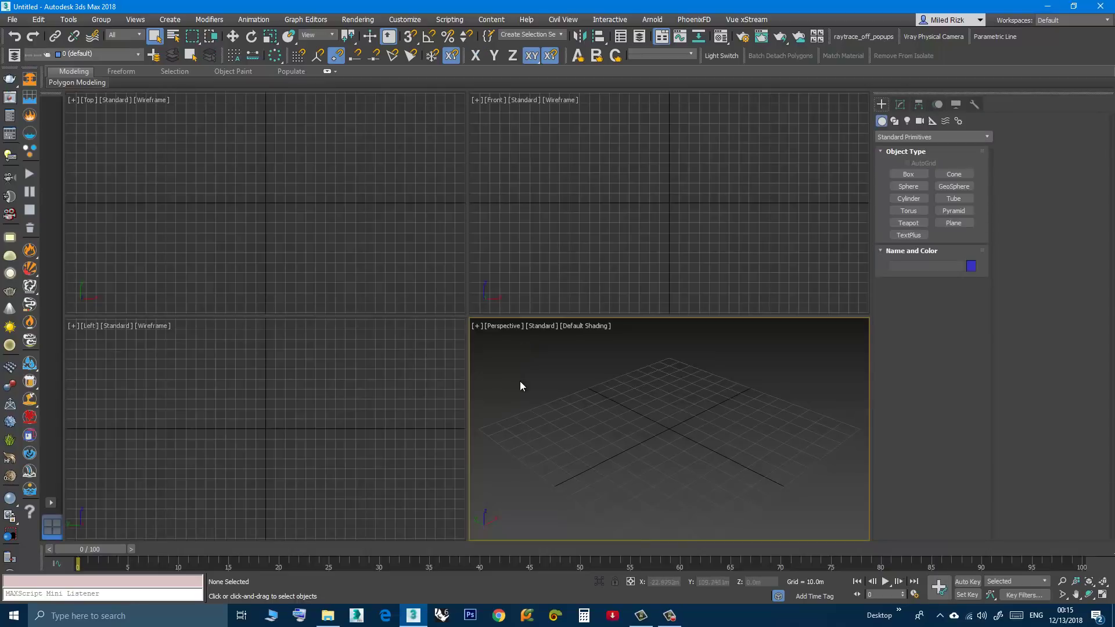
{"action": "key", "text": "alt+w"}
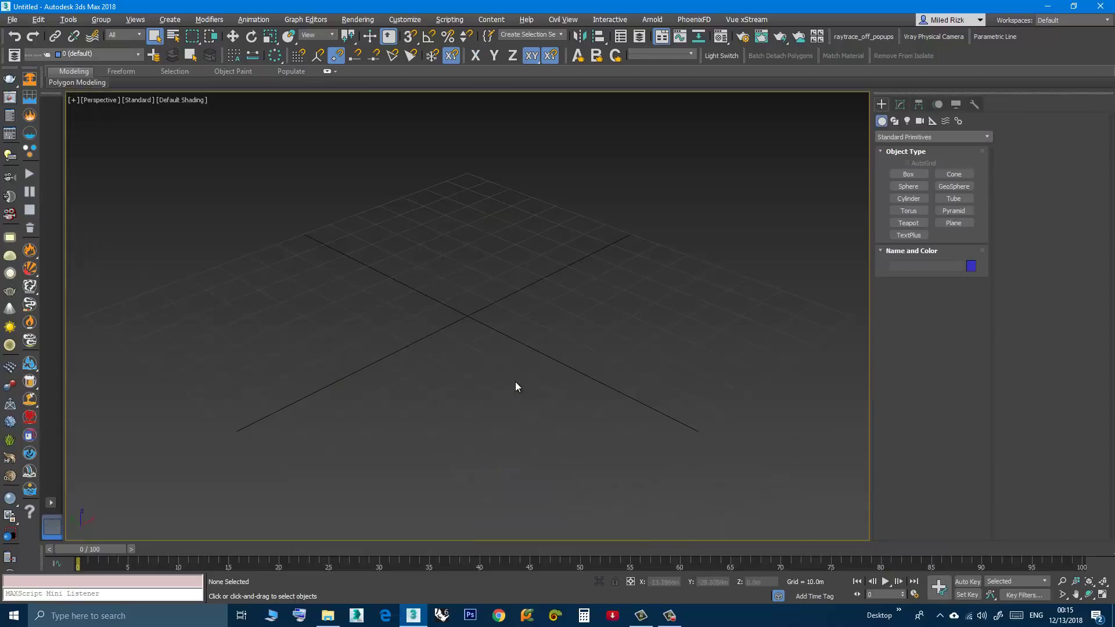
- Create a new teapot near the grid centre
{"action": "left_click", "coordinate": [907, 223]}
{"action": "left_click_drag", "start_coordinate": [502, 316], "coordinate": [437, 384]}
{"action": "scroll", "coordinate": [465, 360], "scroll_direction": "down", "scroll_amount": 3}
{"action": "right_click", "coordinate": [437, 384]}
{"action": "middle_click_drag", "start_coordinate": [438, 384], "coordinate": [423, 415], "text": "alt"}
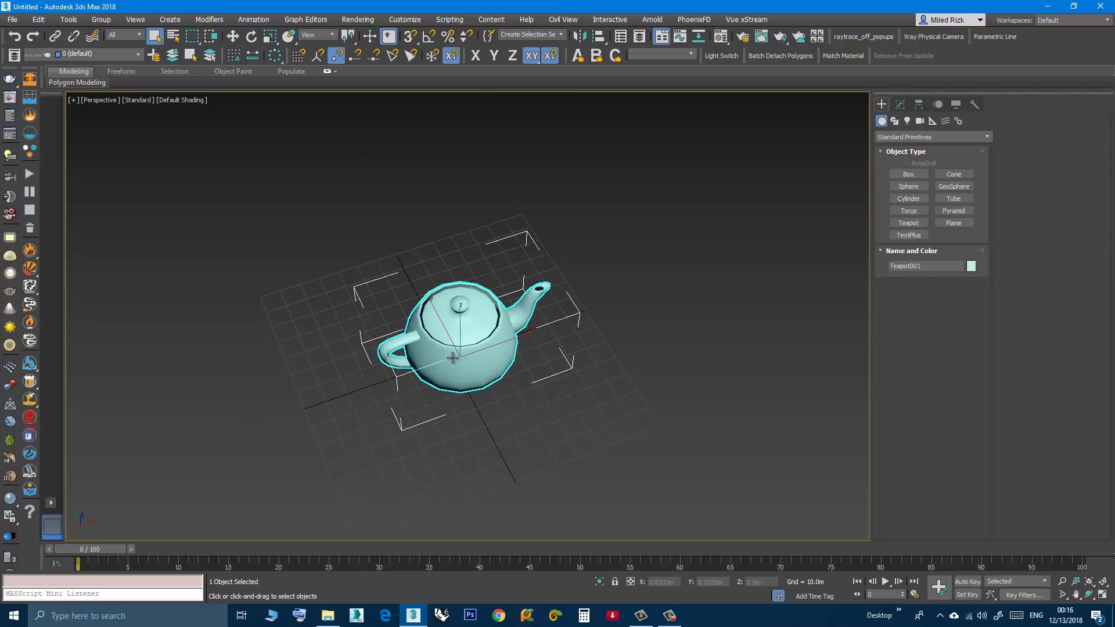
{"action": "mouse_move", "coordinate": [453, 357]}
{"action": "middle_mouse_down", "text": "alt"}
{"action": "mouse_move", "coordinate": [442, 355]}
{"action": "mouse_move", "coordinate": [451, 338]}
{"action": "middle_mouse_up", "text": "alt"}
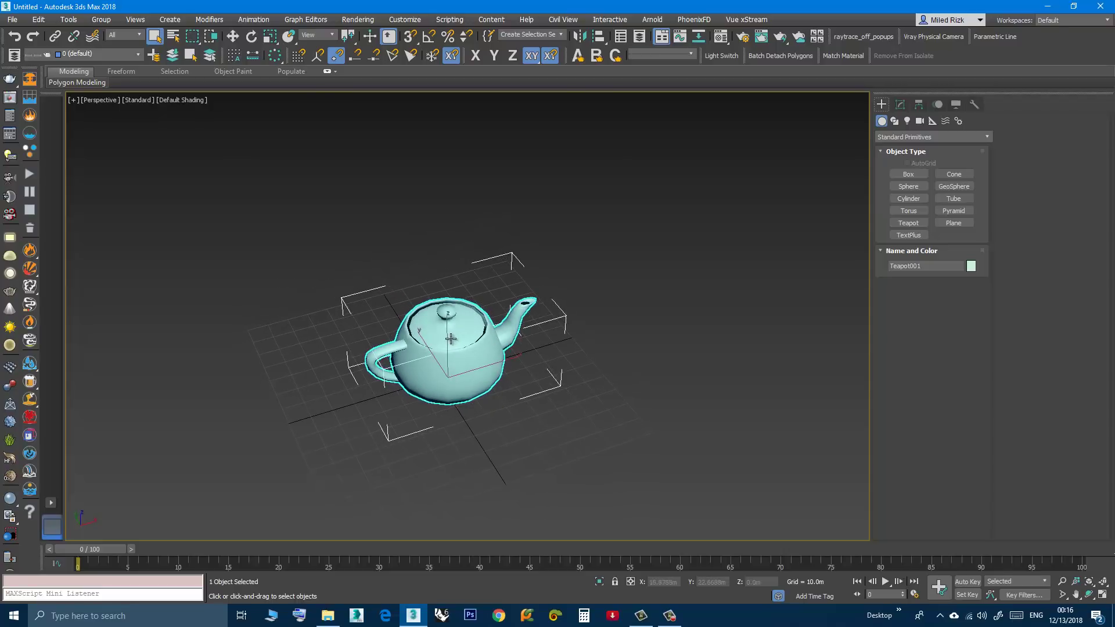
- Activate Select and Uniform Scale and open the reference coordinate system list
{"action": "left_click", "coordinate": [270, 36]}
{"action": "middle_click_drag", "start_coordinate": [357, 297], "coordinate": [354, 331], "text": "alt"}
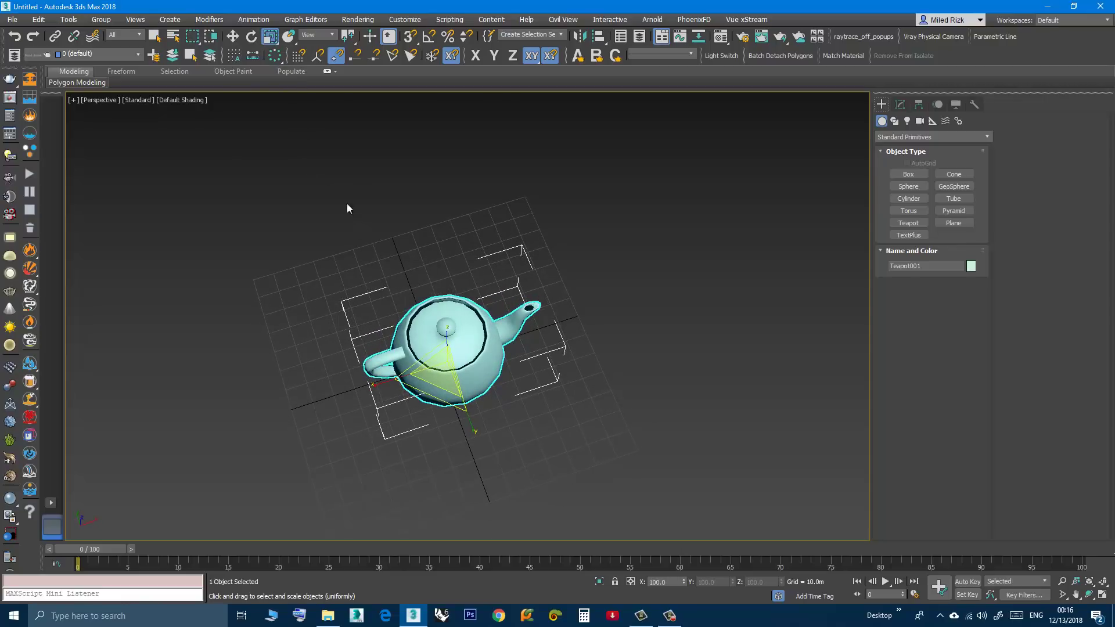
{"action": "left_click", "coordinate": [322, 41]}
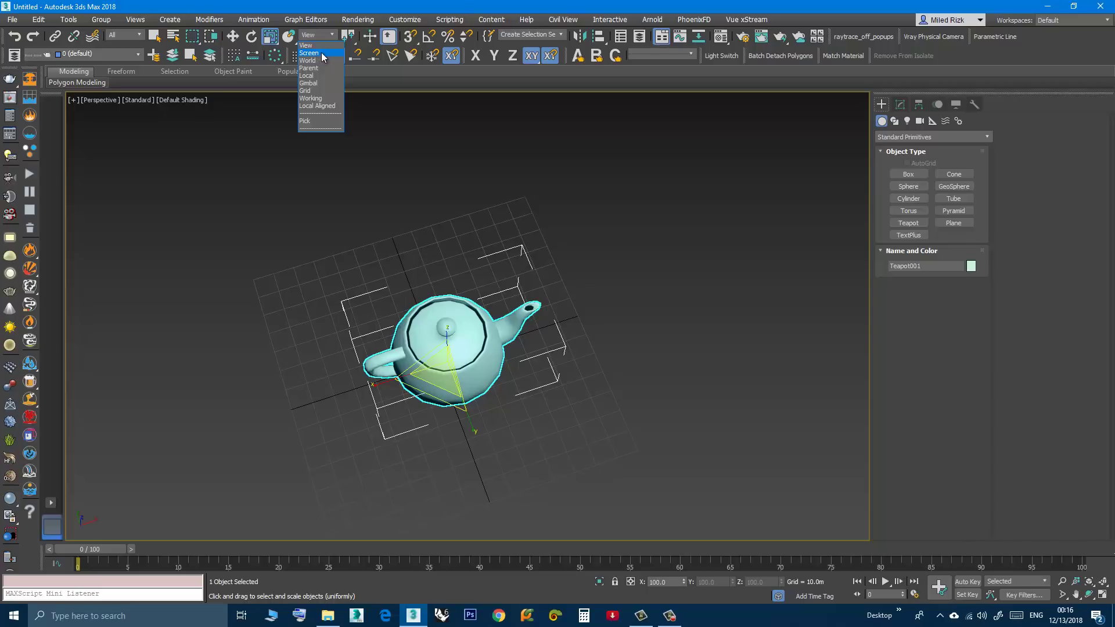
- Set the reference coordinate system to Screen and orbit so the spout points right
{"action": "left_click", "coordinate": [309, 53]}
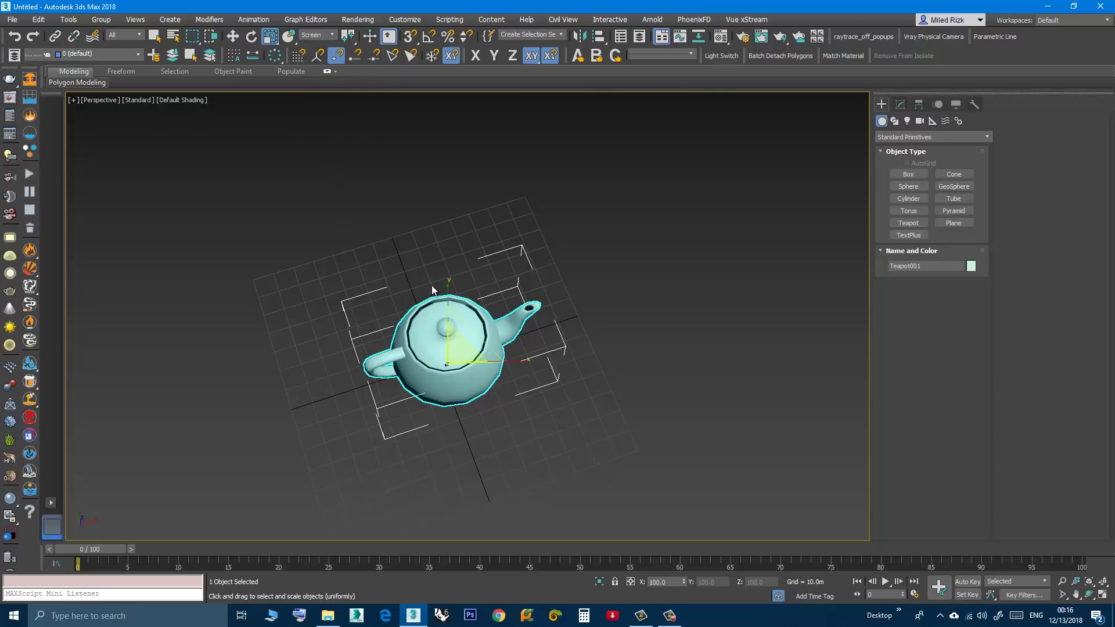
{"action": "middle_click_drag", "start_coordinate": [433, 291], "coordinate": [435, 386], "text": "alt"}
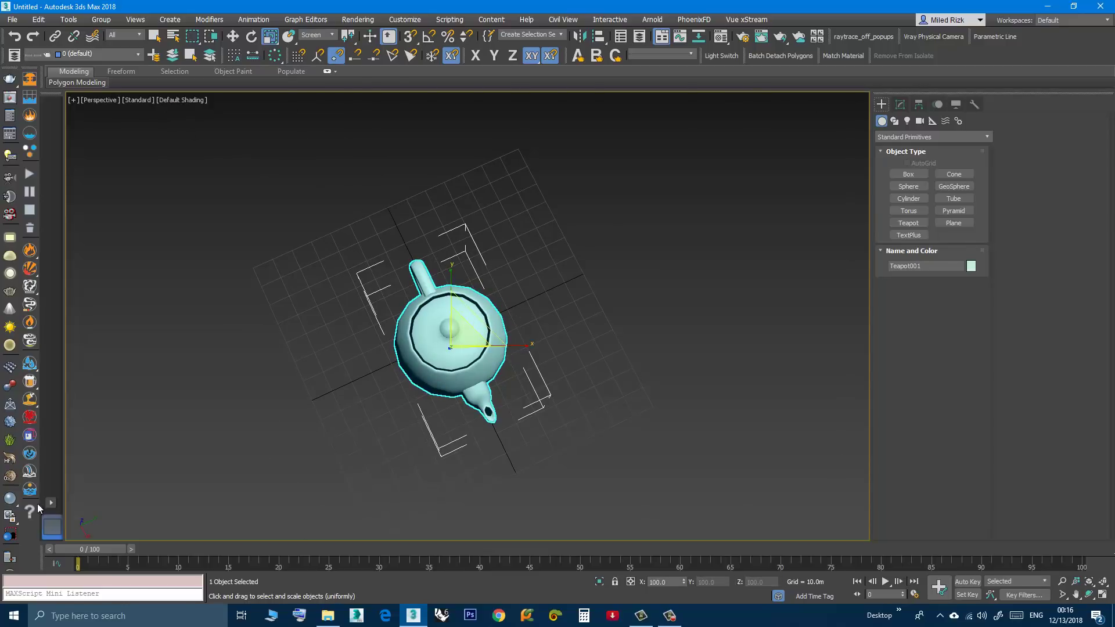
{"action": "middle_click_drag", "start_coordinate": [483, 471], "coordinate": [341, 465], "text": "alt"}
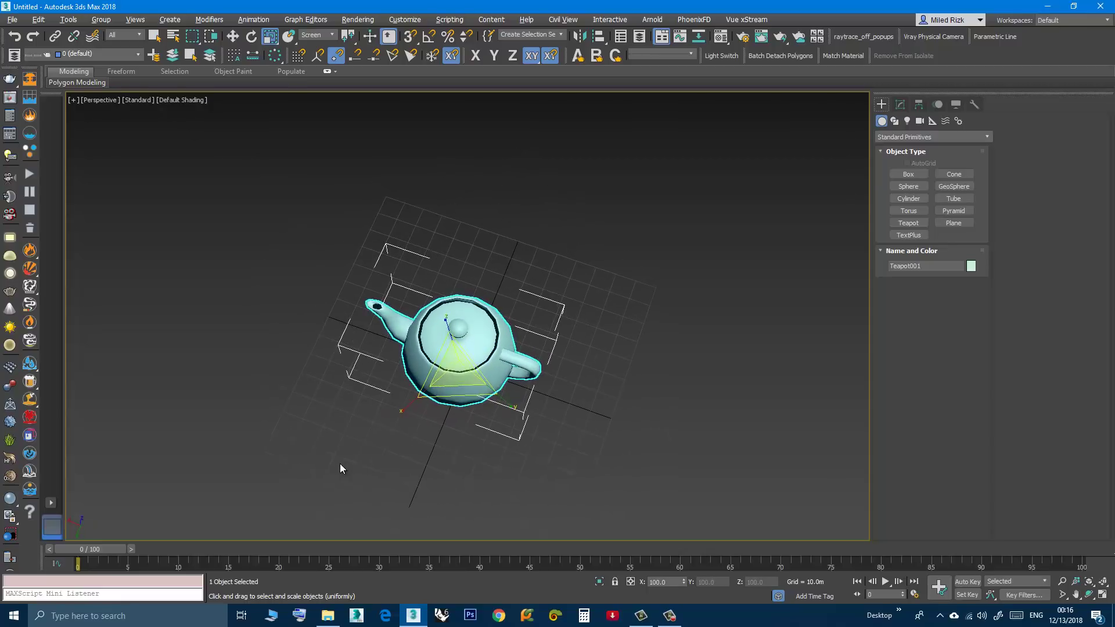
{"action": "middle_click_drag", "start_coordinate": [518, 367], "coordinate": [471, 379], "text": "alt"}
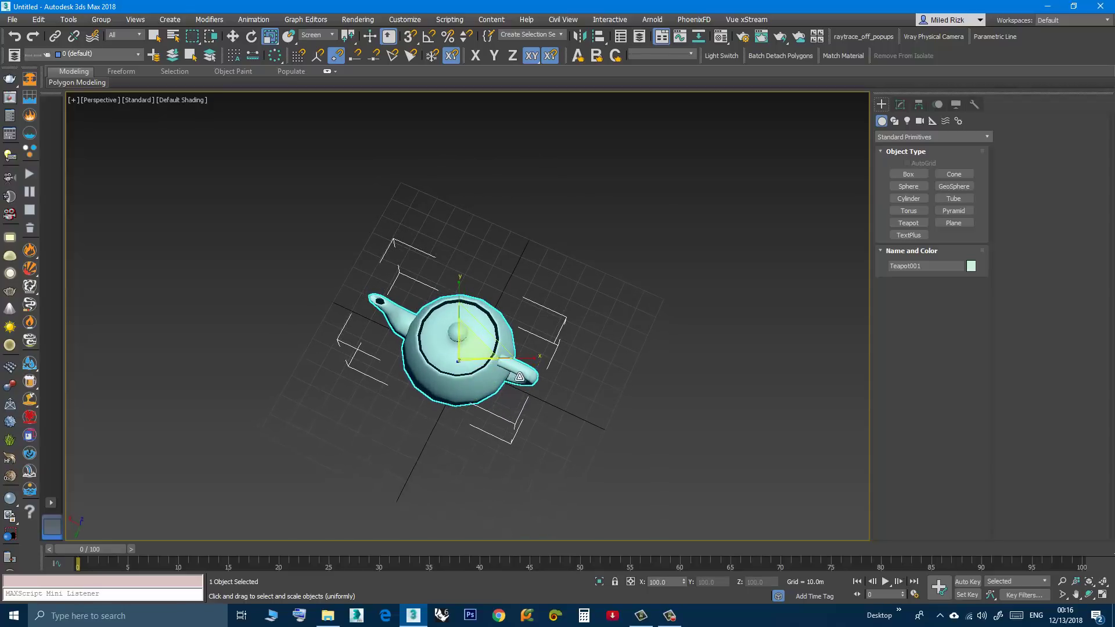
{"action": "middle_click_drag", "start_coordinate": [496, 416], "coordinate": [493, 409], "text": "alt"}
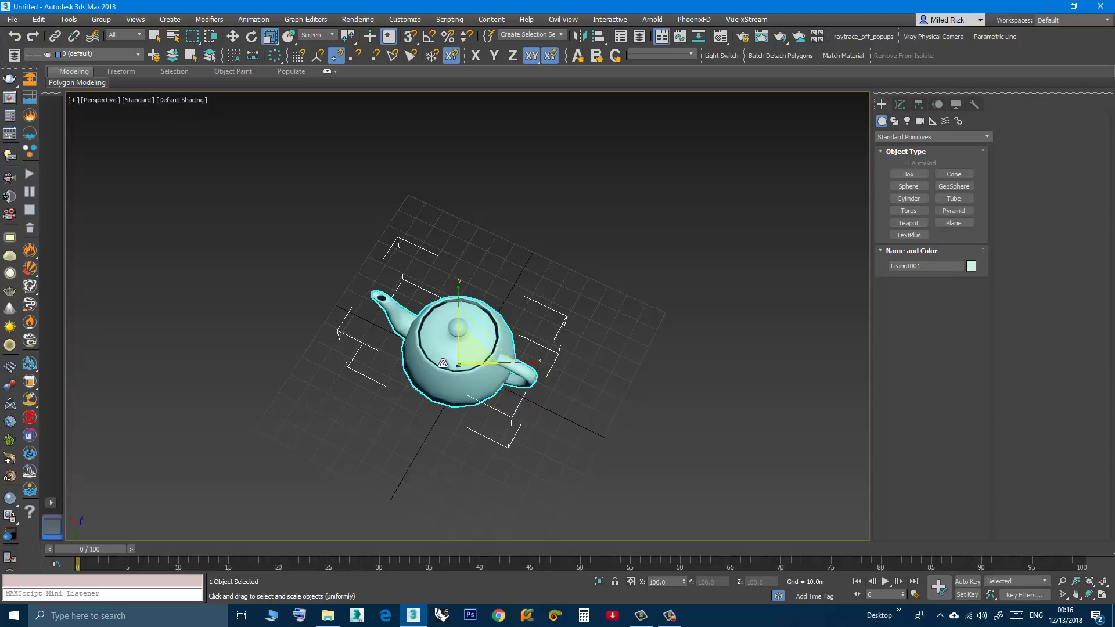
- Stretch the teapot along its Y axis to roughly 300%
{"action": "middle_click_drag", "start_coordinate": [444, 397], "coordinate": [445, 405], "text": "alt"}
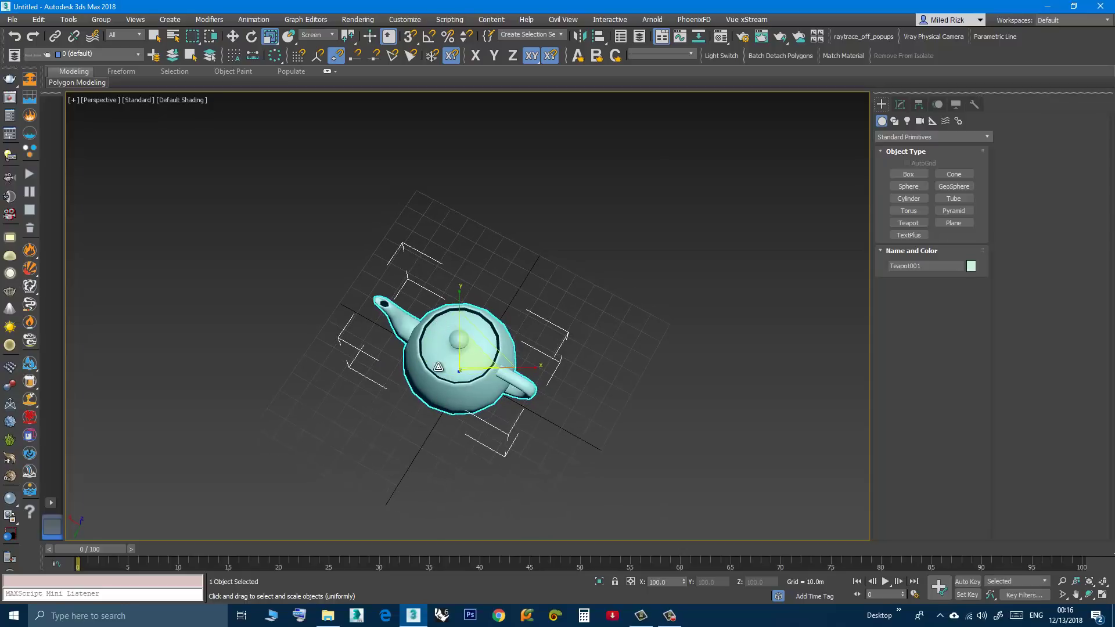
{"action": "middle_click_drag", "start_coordinate": [438, 372], "coordinate": [442, 370], "text": "alt"}
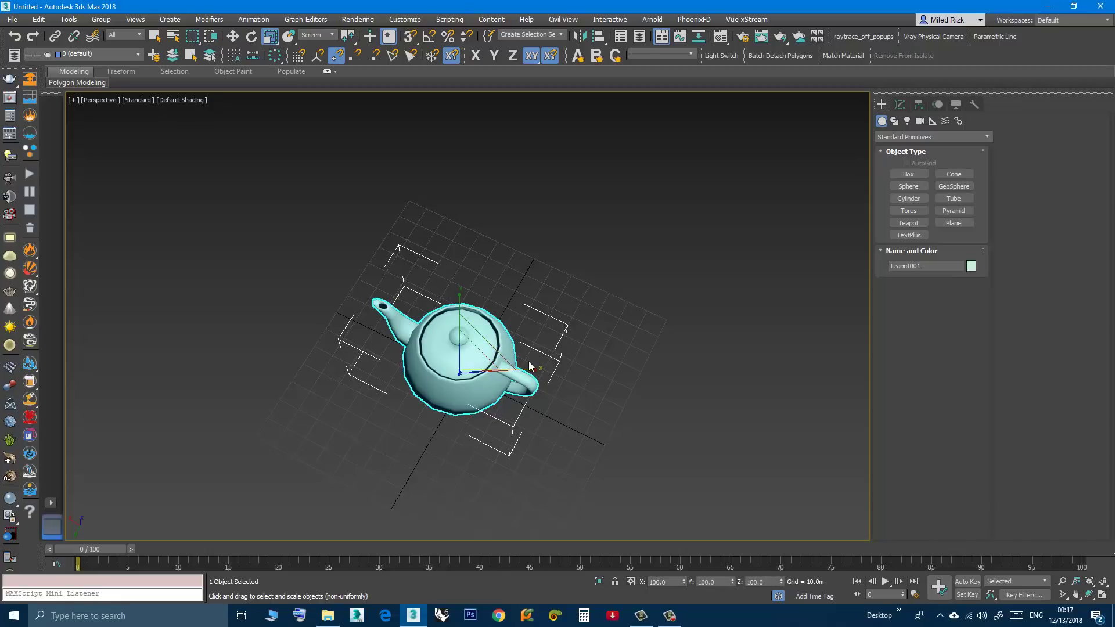
{"action": "left_click_drag", "start_coordinate": [460, 296], "coordinate": [453, 385]}
{"action": "middle_click_drag", "start_coordinate": [464, 413], "coordinate": [627, 348], "text": "alt"}
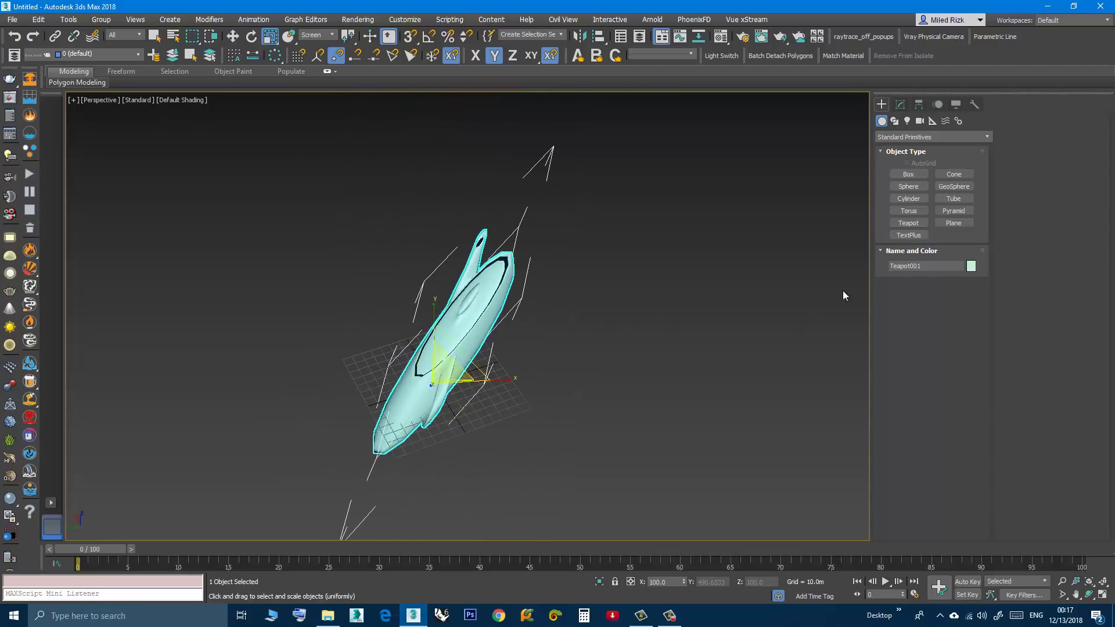
- Turn on Affect Pivot Only in the Hierarchy panel for the stretched teapot
{"action": "left_click", "coordinate": [919, 104]}
{"action": "left_click", "coordinate": [924, 185]}
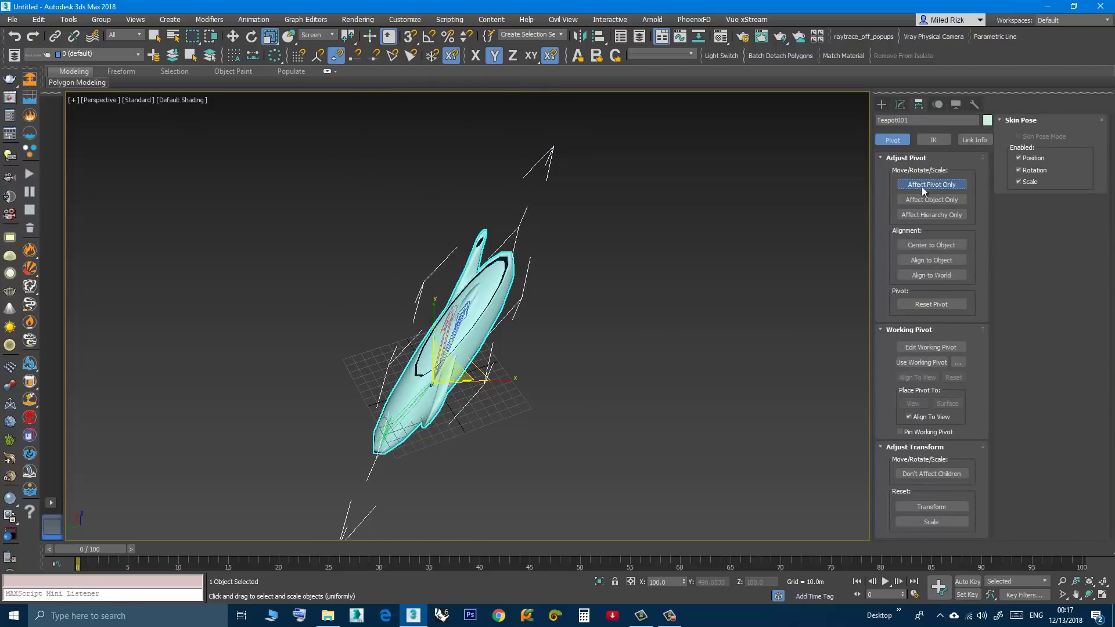
{"action": "middle_click_drag", "start_coordinate": [561, 329], "coordinate": [577, 394], "text": "alt"}
{"action": "scroll", "coordinate": [458, 346], "scroll_direction": "up", "scroll_amount": 5}
{"action": "scroll", "coordinate": [458, 347], "scroll_direction": "down", "scroll_amount": 5}
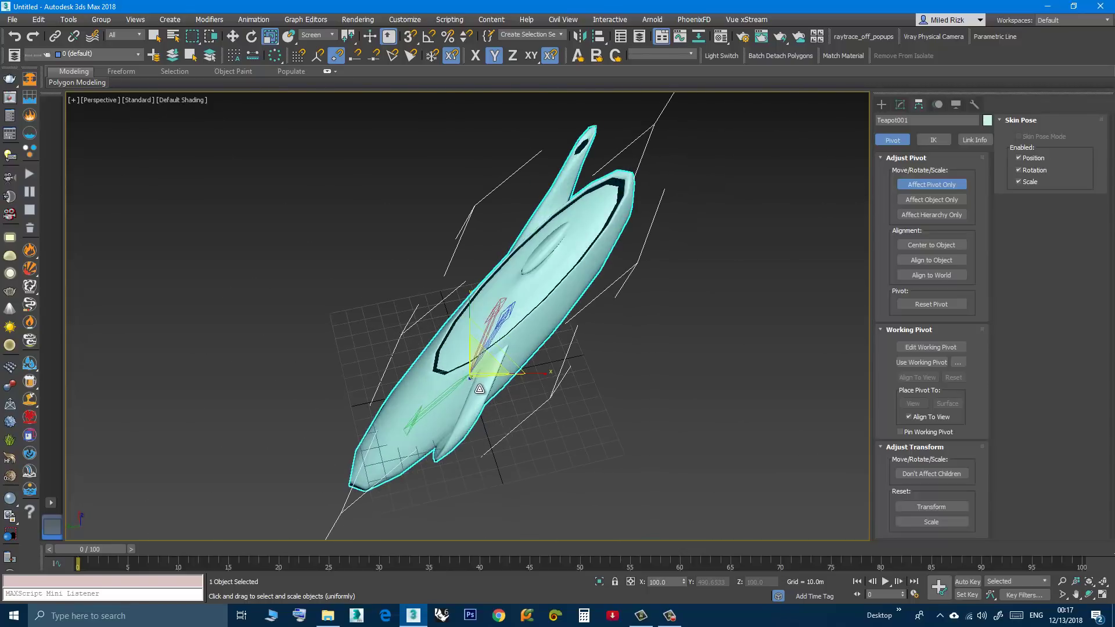
{"action": "scroll", "coordinate": [480, 388], "scroll_direction": "down", "scroll_amount": 3}
- Start File > Reset, bringing up the save-changes prompt
{"action": "middle_click_drag", "start_coordinate": [480, 389], "coordinate": [470, 360], "text": "alt"}
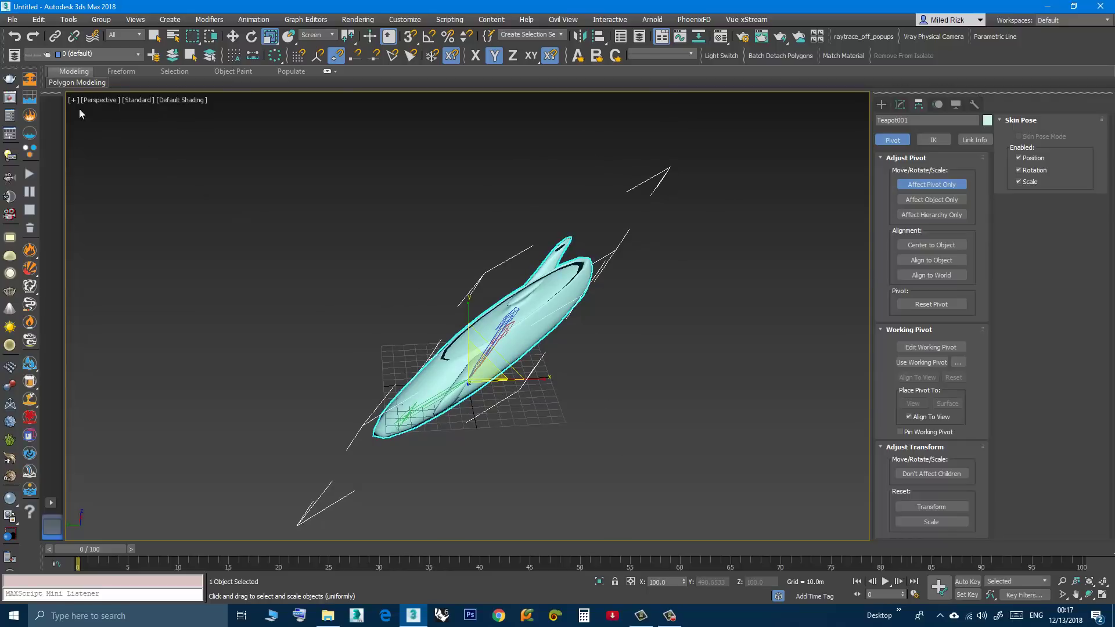
{"action": "left_click", "coordinate": [11, 19]}
{"action": "left_click", "coordinate": [18, 45]}
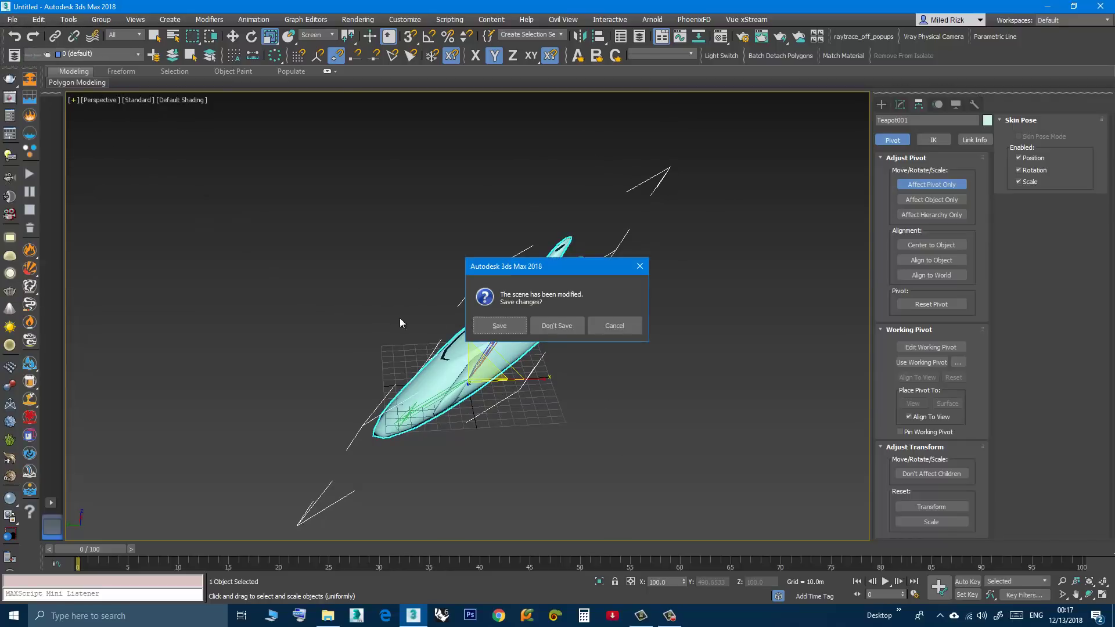
- Reset without saving, maximize the Perspective view, and create a teapot at grid centre
{"action": "left_click", "coordinate": [556, 326]}
{"action": "left_click", "coordinate": [532, 326]}
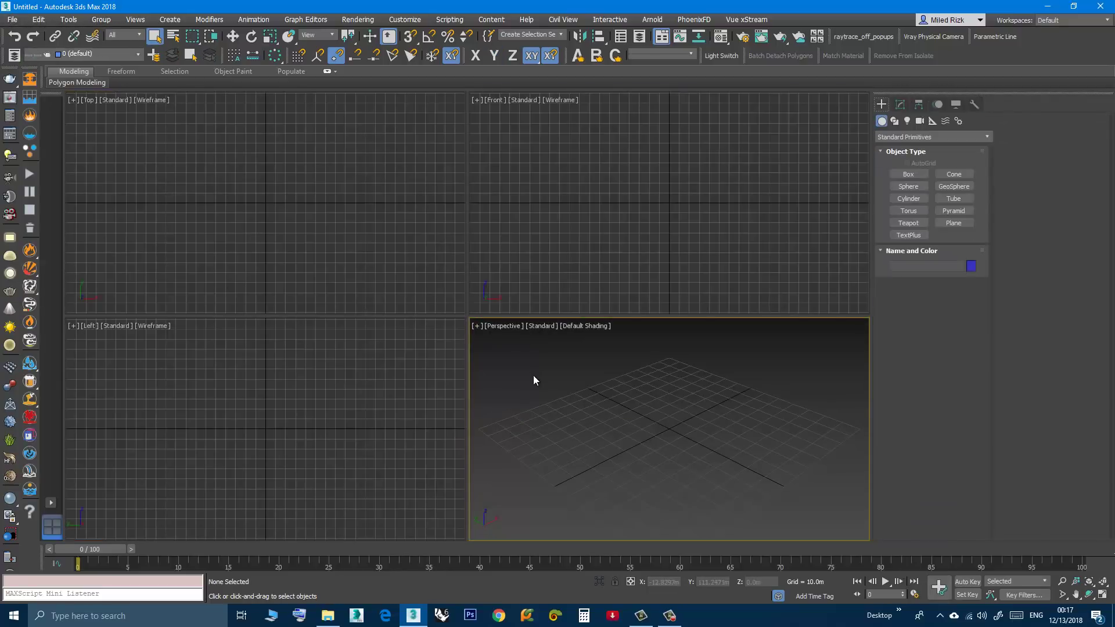
{"action": "key", "text": "alt+w"}
{"action": "left_click", "coordinate": [901, 226]}
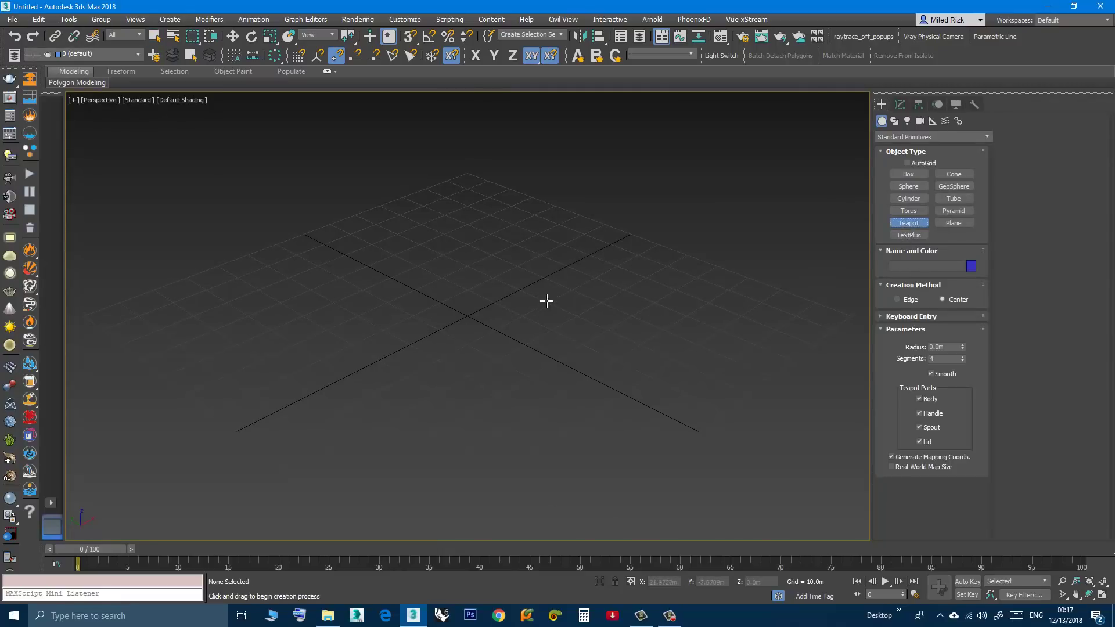
{"action": "left_click_drag", "start_coordinate": [547, 301], "coordinate": [604, 325]}
{"action": "middle_click_drag", "start_coordinate": [604, 325], "coordinate": [523, 343], "text": "alt"}
{"action": "right_click", "coordinate": [506, 351]}
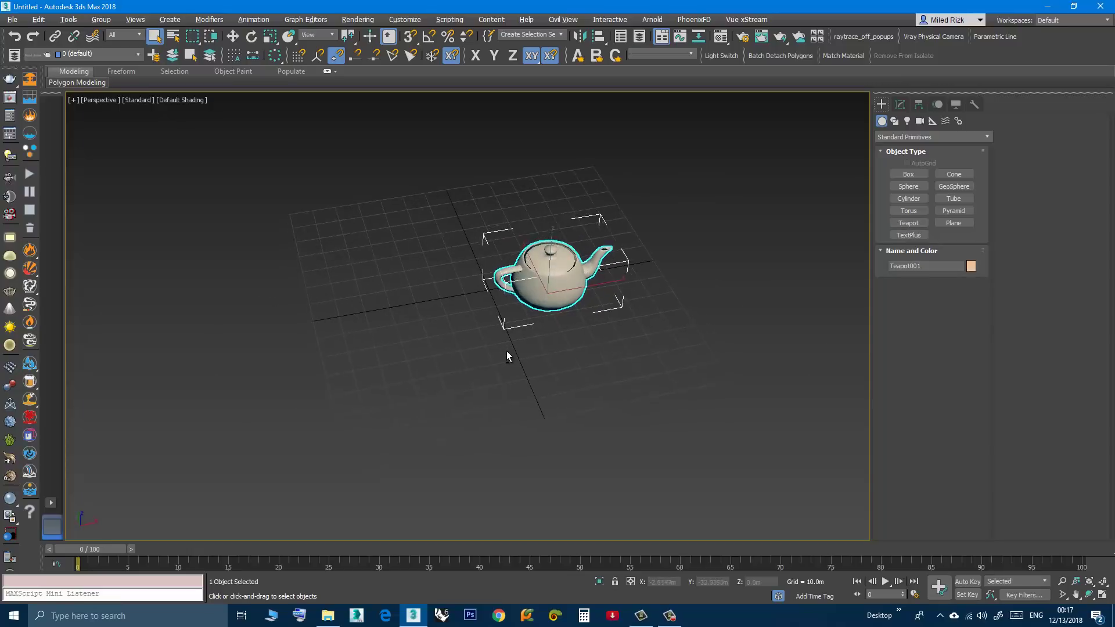
- Create a tall box left of the teapot and tilt it toward the upper left
{"action": "left_click", "coordinate": [909, 174]}
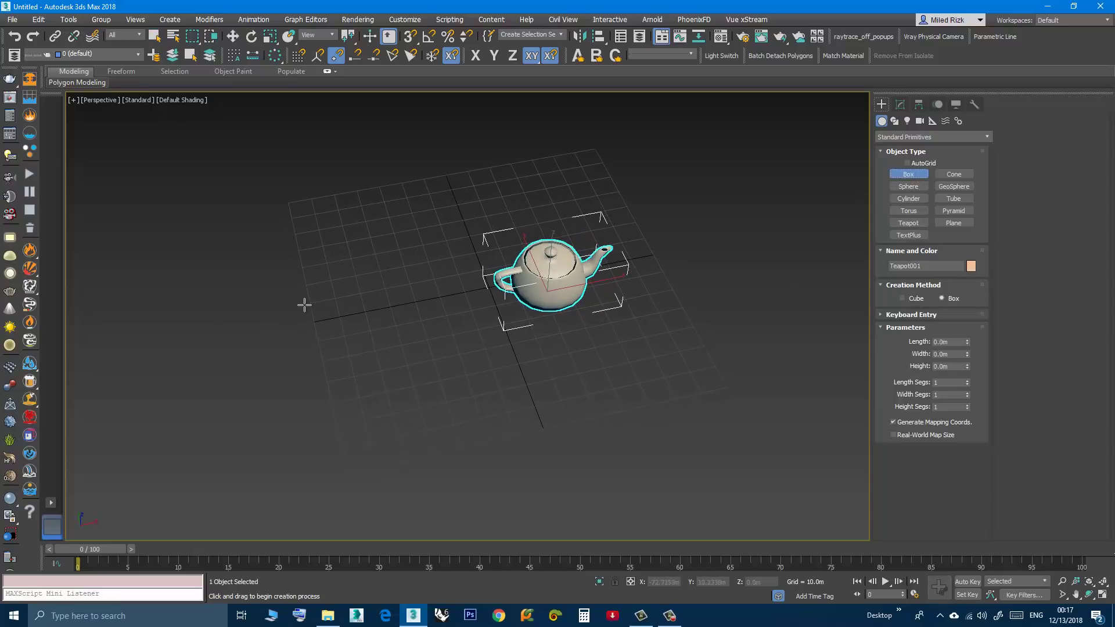
{"action": "left_click_drag", "start_coordinate": [304, 304], "coordinate": [270, 345]}
{"action": "left_click", "coordinate": [257, 216]}
{"action": "right_click", "coordinate": [257, 216]}
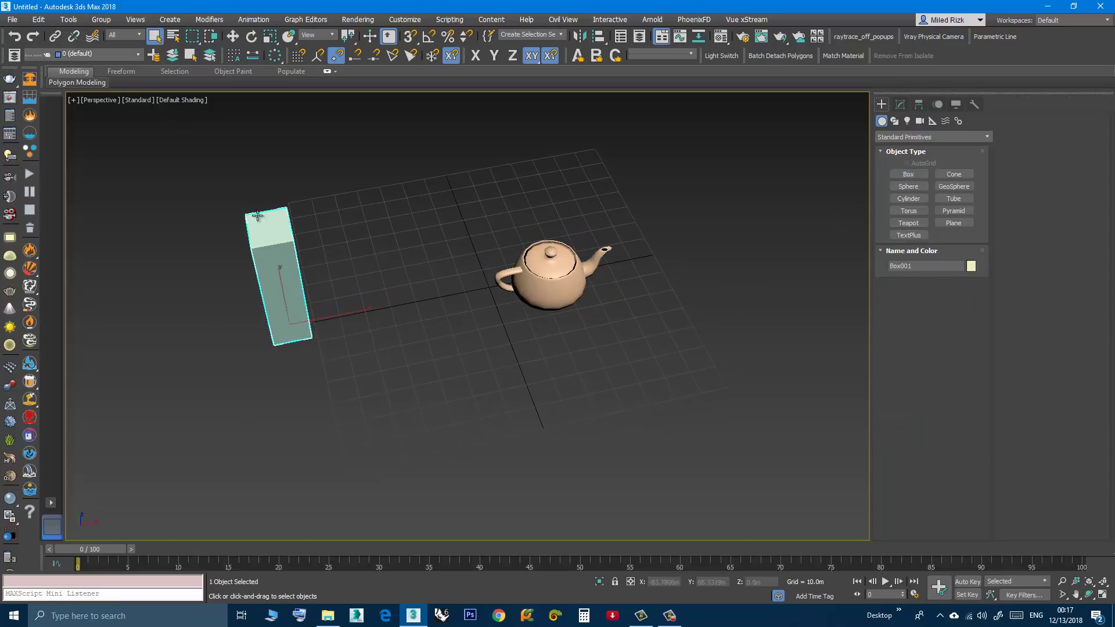
{"action": "middle_click_drag", "start_coordinate": [257, 216], "coordinate": [417, 375], "text": "alt"}
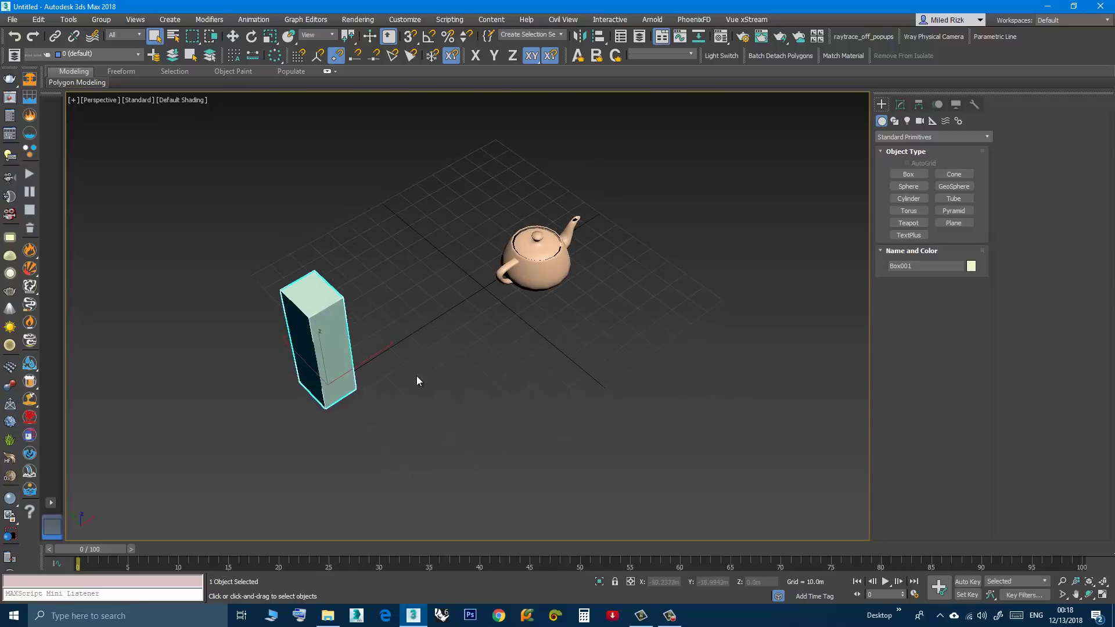
{"action": "key", "text": "e"}
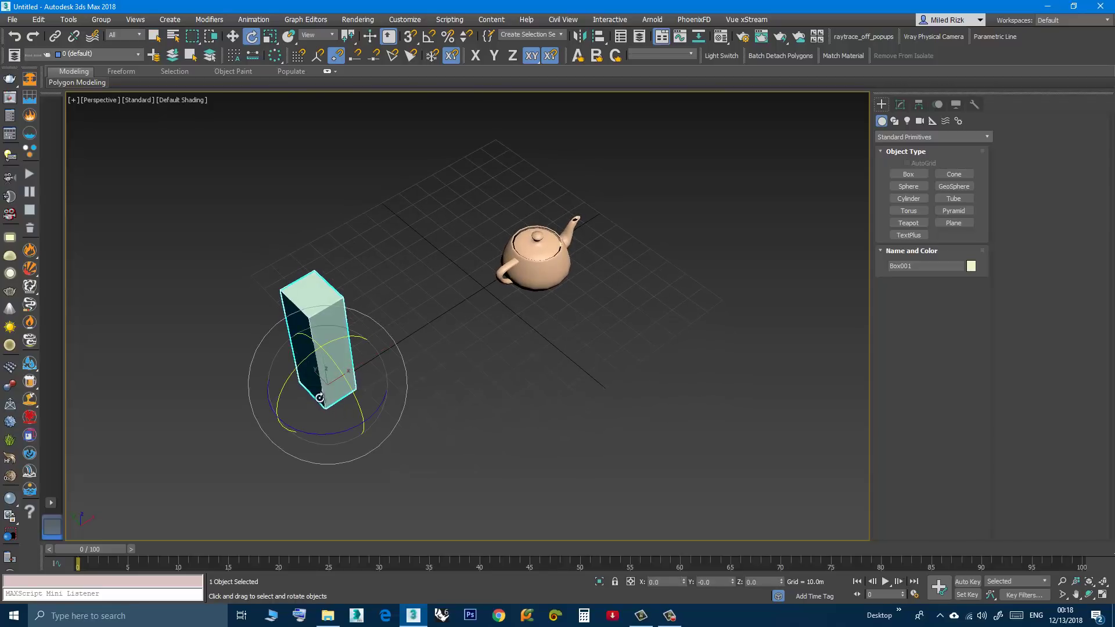
{"action": "left_click_drag", "start_coordinate": [313, 408], "coordinate": [273, 403]}
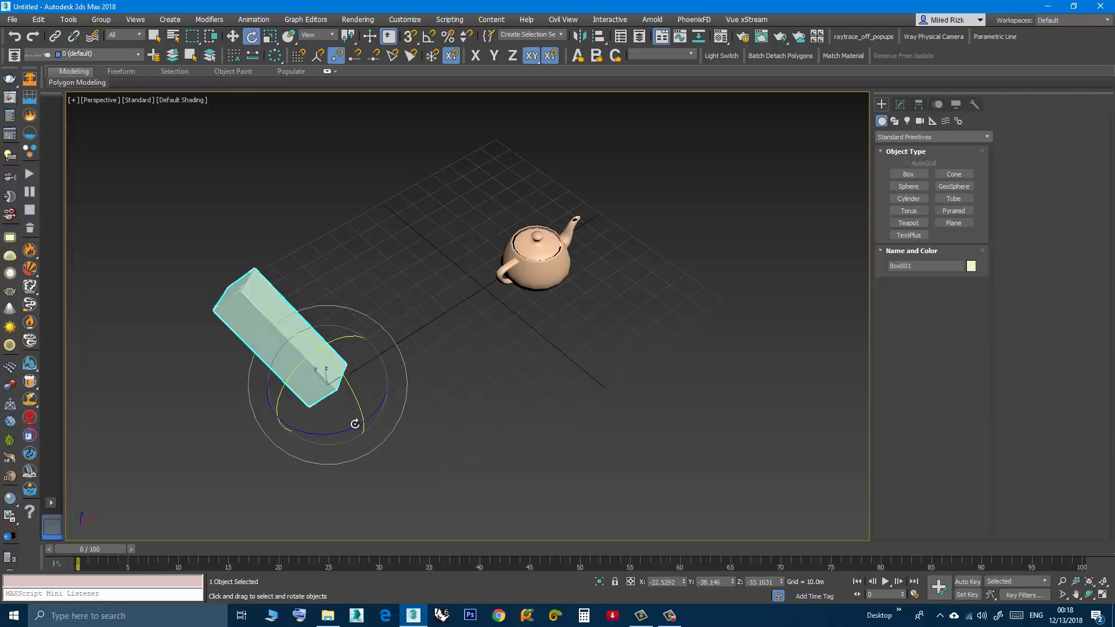
{"action": "middle_click_drag", "start_coordinate": [356, 423], "coordinate": [389, 428], "text": "alt"}
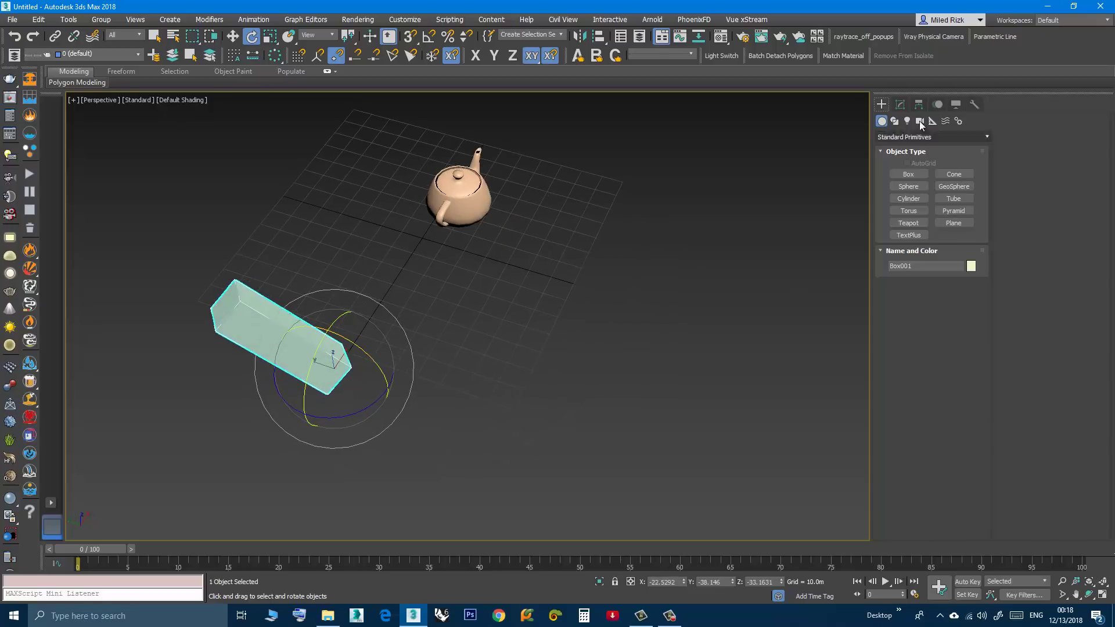
- Check the box's pivot with Affect Pivot Only, then turn it off and deselect
{"action": "left_click", "coordinate": [918, 104]}
{"action": "left_click", "coordinate": [906, 184]}
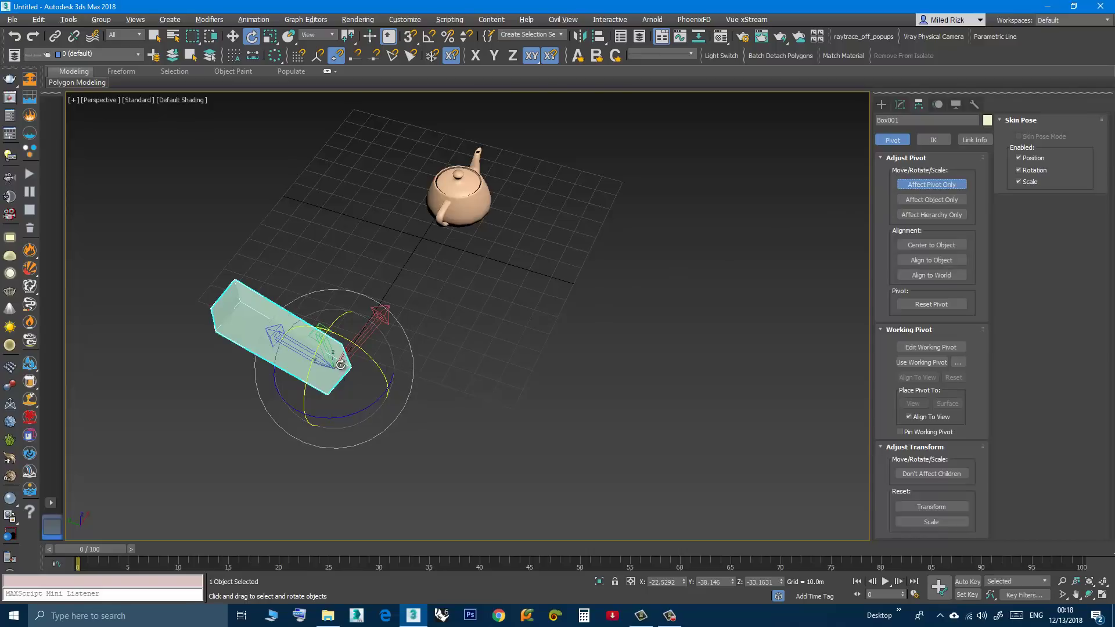
{"action": "mouse_move", "coordinate": [340, 365]}
{"action": "middle_mouse_down", "text": "alt"}
{"action": "mouse_move", "coordinate": [373, 326]}
{"action": "mouse_move", "coordinate": [334, 366]}
{"action": "middle_mouse_up", "text": "alt"}
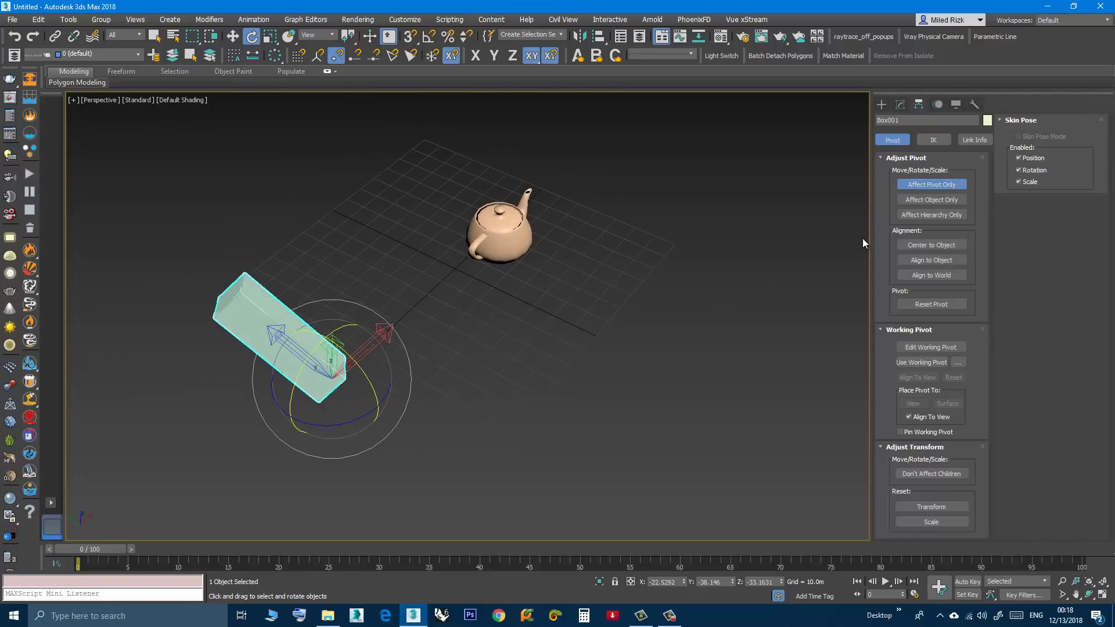
{"action": "left_click", "coordinate": [932, 184]}
{"action": "middle_click_drag", "start_coordinate": [570, 281], "coordinate": [532, 284], "text": "alt"}
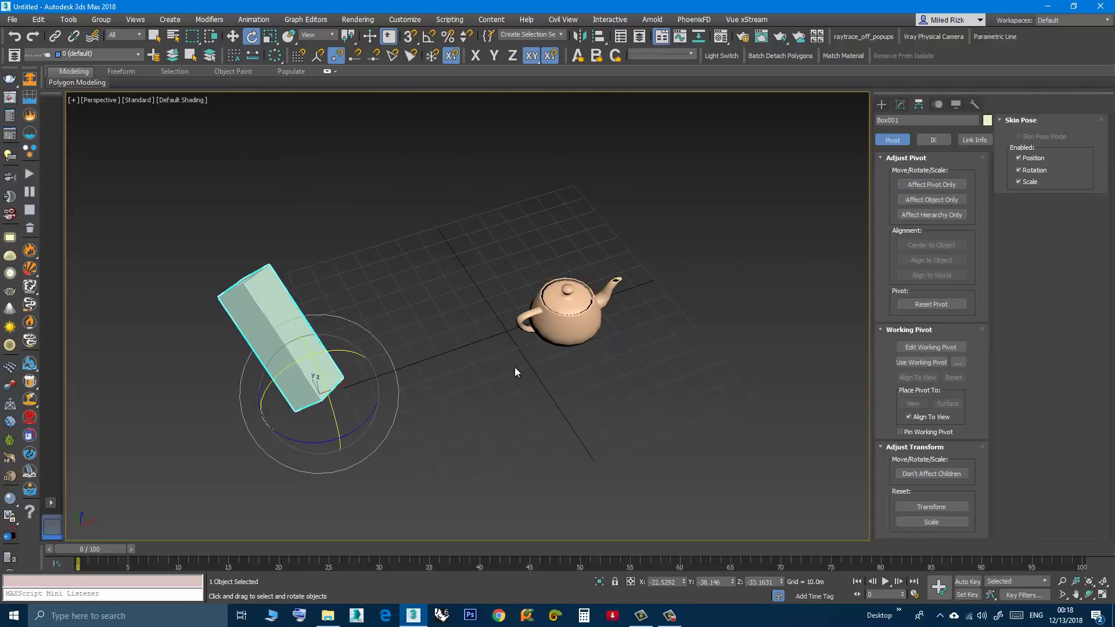
{"action": "mouse_move", "coordinate": [515, 367]}
{"action": "middle_mouse_down", "text": "alt"}
{"action": "mouse_move", "coordinate": [530, 303]}
{"action": "mouse_move", "coordinate": [522, 351]}
{"action": "middle_mouse_up", "text": "alt"}
{"action": "left_click", "coordinate": [525, 353]}
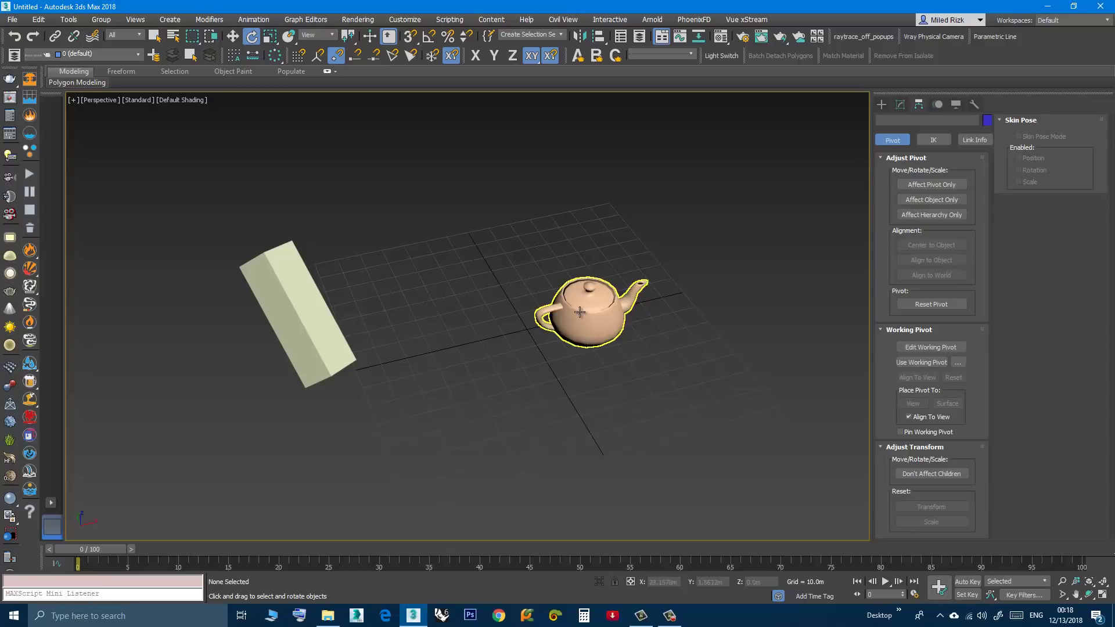
- Link the teapot as a child of the box with Select and Link
{"action": "left_click", "coordinate": [54, 36]}
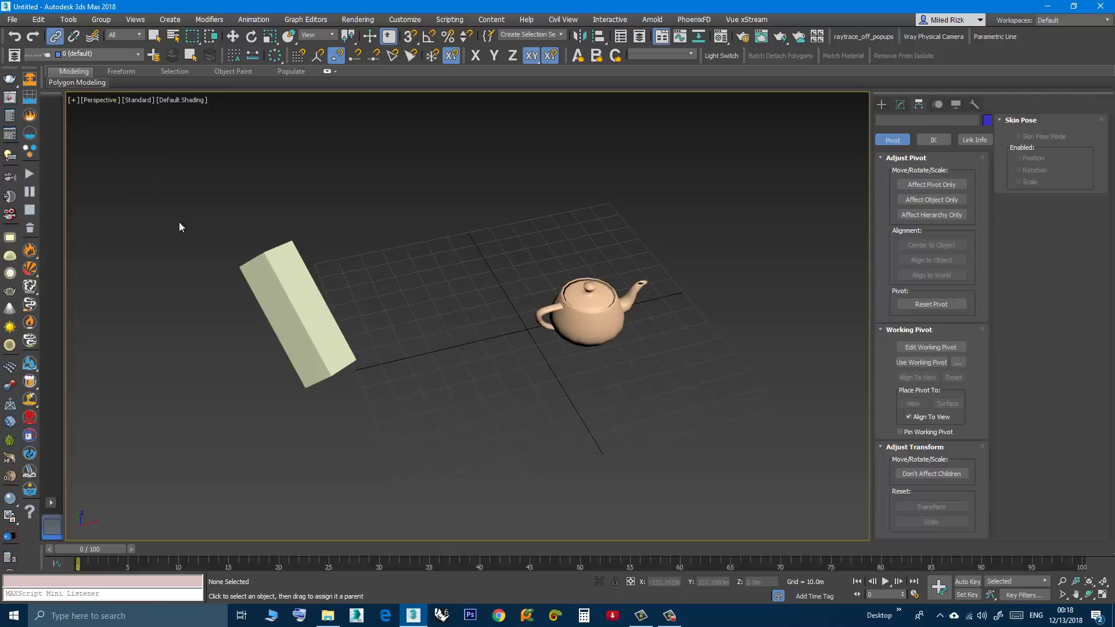
{"action": "left_click", "coordinate": [597, 321]}
{"action": "left_click_drag", "start_coordinate": [385, 353], "coordinate": [309, 334]}
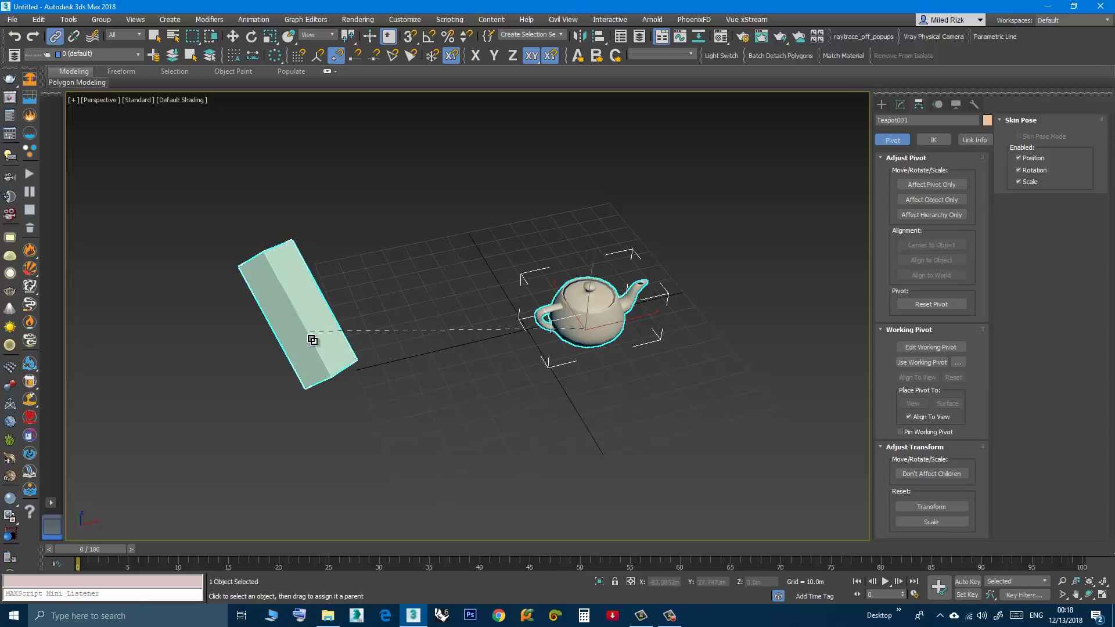
{"action": "left_click", "coordinate": [510, 379]}
- Select the box constrained to X with the rotate tool, then reselect the teapot
{"action": "key", "text": "w"}
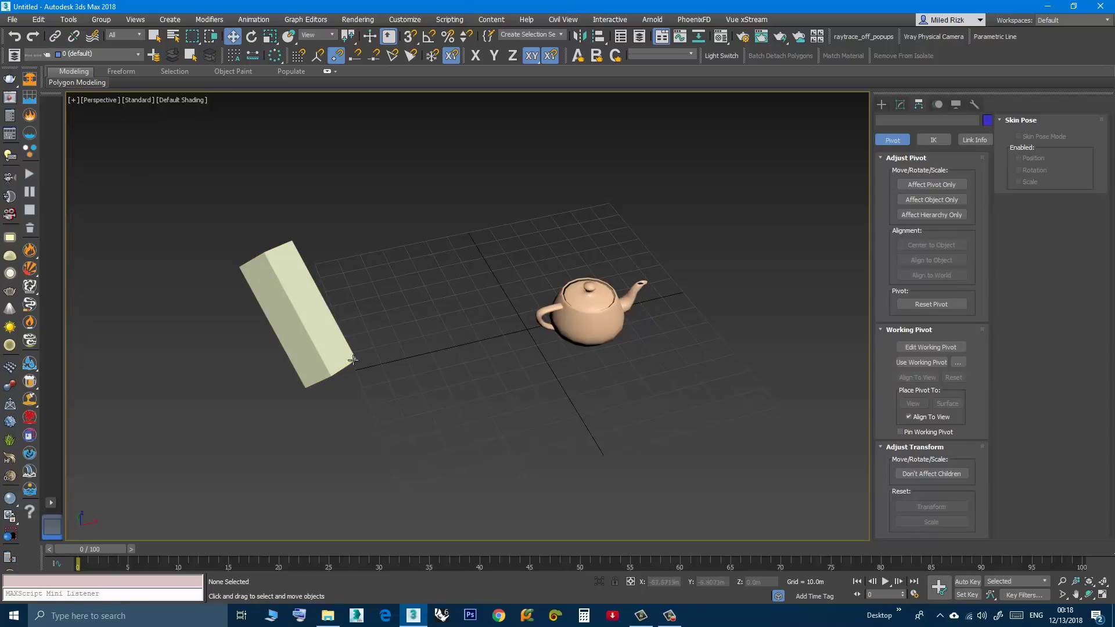
{"action": "left_click", "coordinate": [324, 351]}
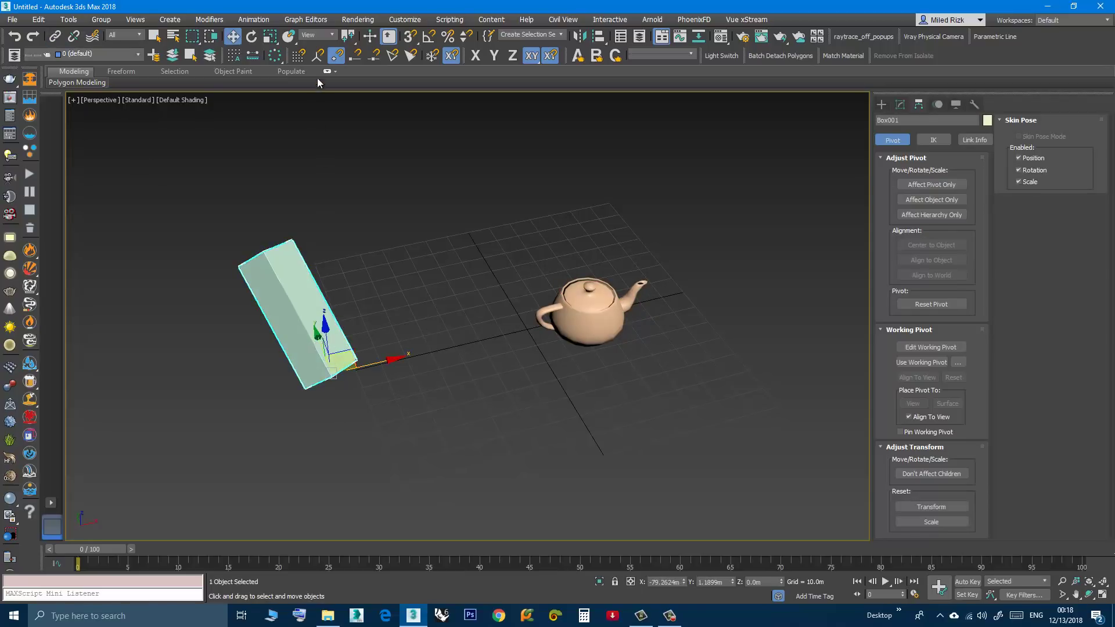
{"action": "middle_click_drag", "start_coordinate": [338, 339], "coordinate": [394, 344], "text": "alt"}
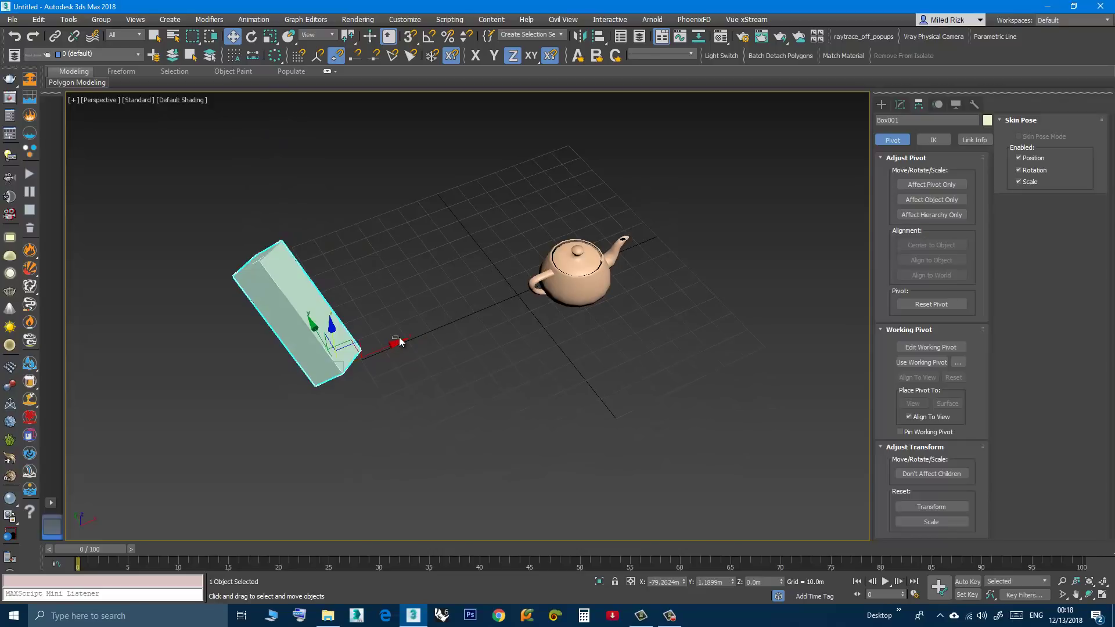
{"action": "left_click", "coordinate": [399, 337]}
{"action": "key", "text": "e"}
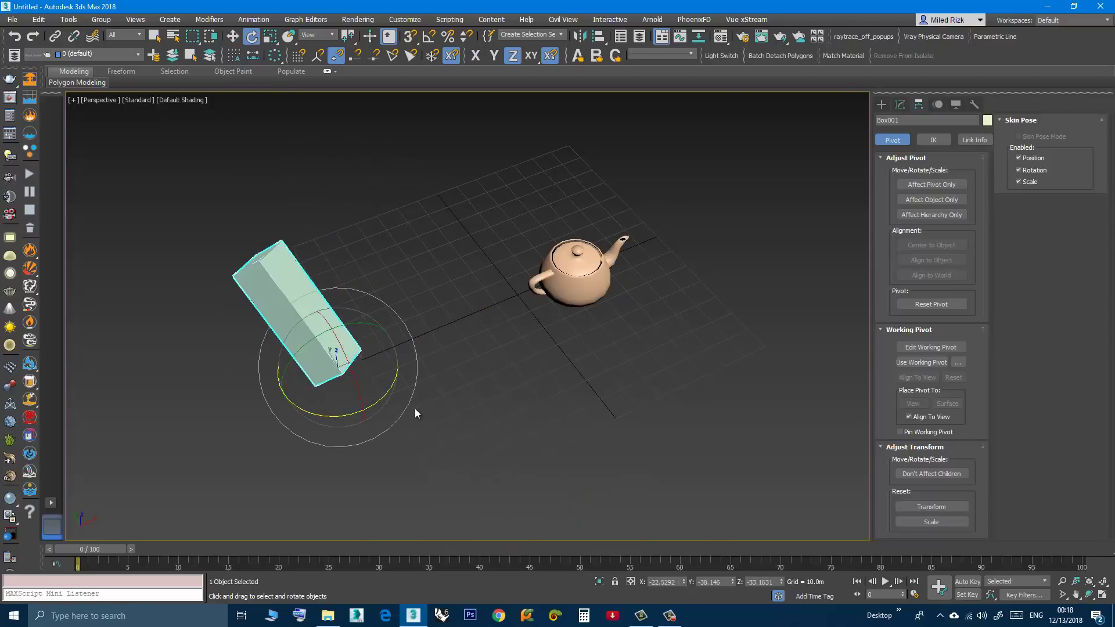
{"action": "middle_click_drag", "start_coordinate": [468, 434], "coordinate": [524, 357], "text": "alt"}
{"action": "key", "text": "q"}
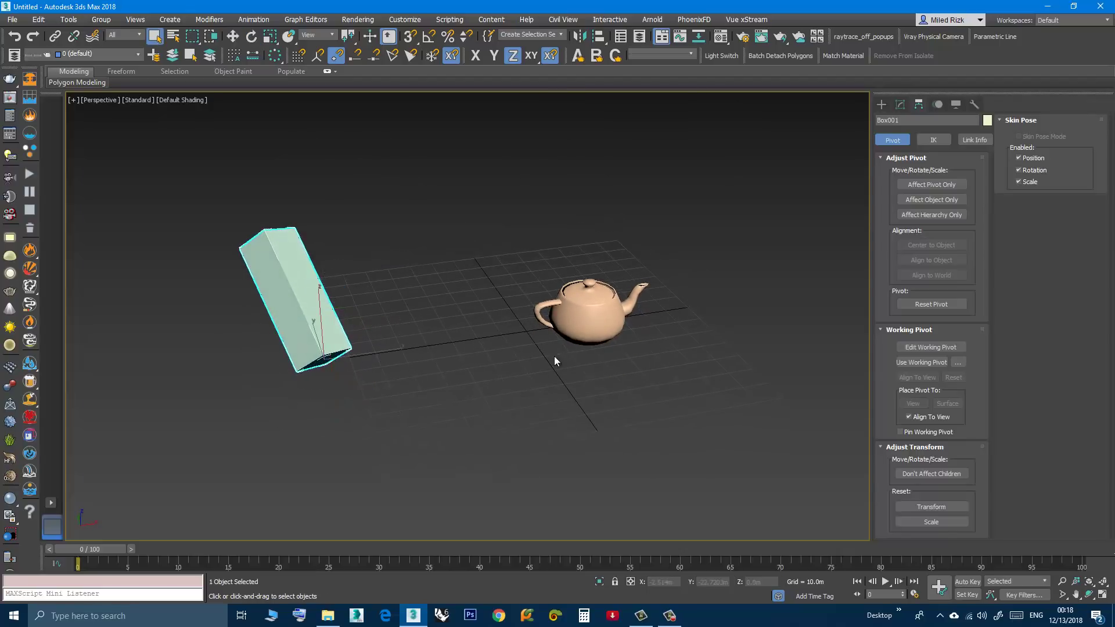
{"action": "left_click", "coordinate": [586, 323]}
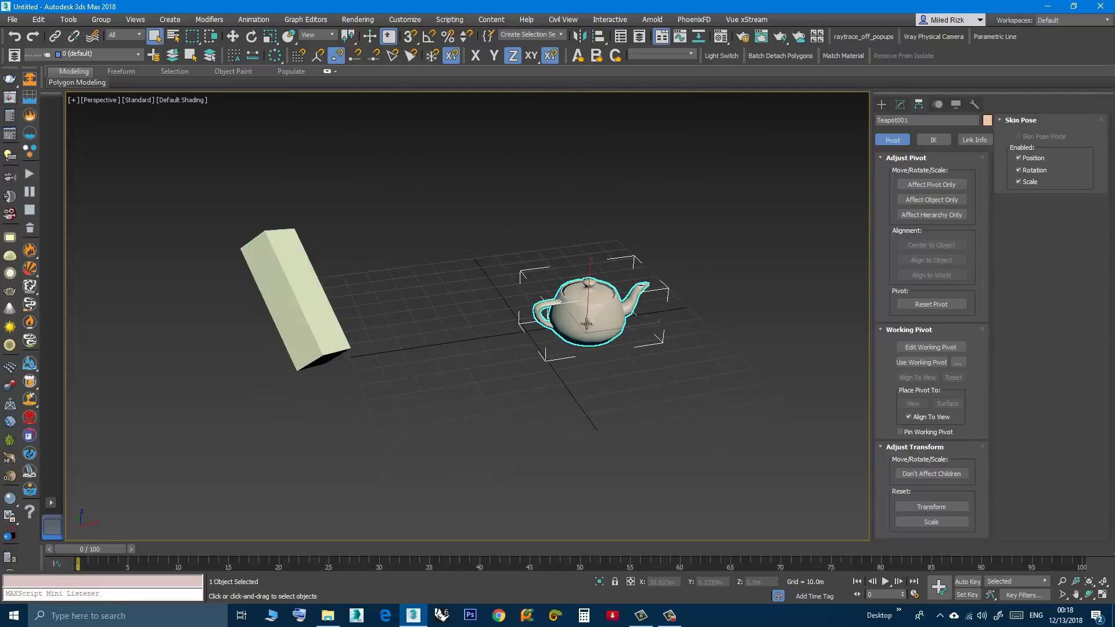
- Switch to scaling and set the teapot's reference coordinate system to Parent
{"action": "middle_click_drag", "start_coordinate": [531, 363], "coordinate": [528, 402], "text": "alt"}
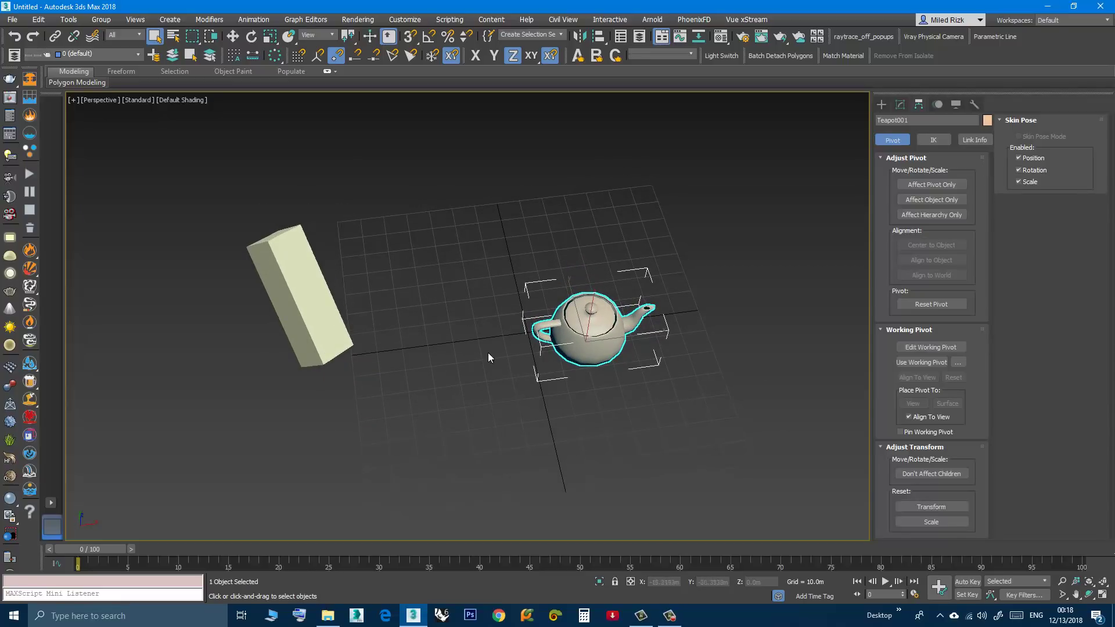
{"action": "key", "text": "r"}
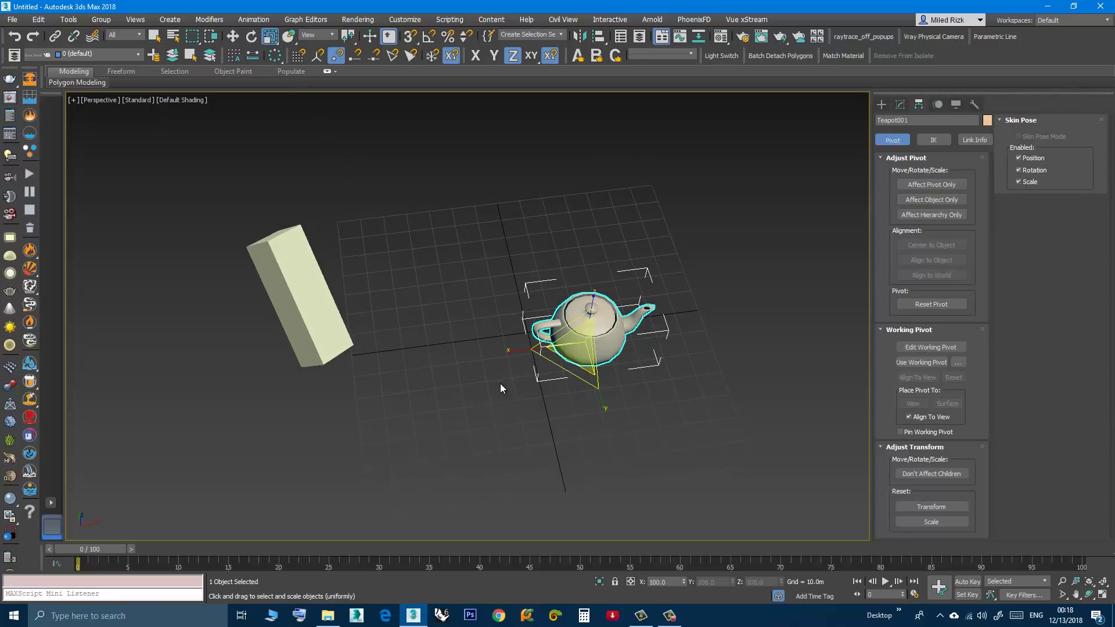
{"action": "middle_click_drag", "start_coordinate": [494, 392], "coordinate": [469, 325], "text": "alt"}
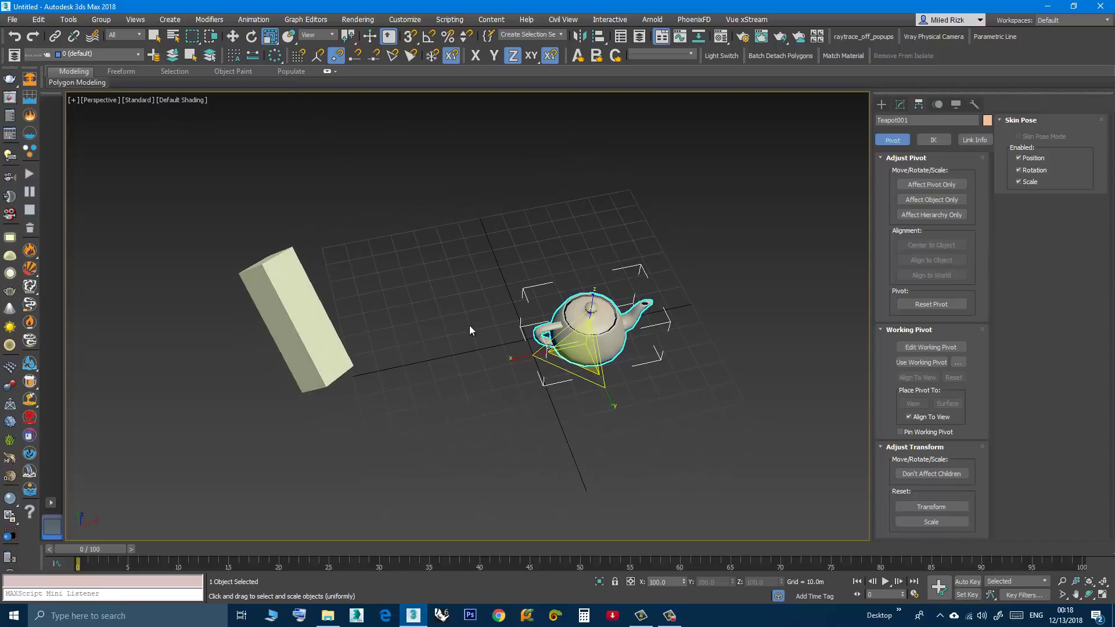
{"action": "left_click", "coordinate": [325, 36]}
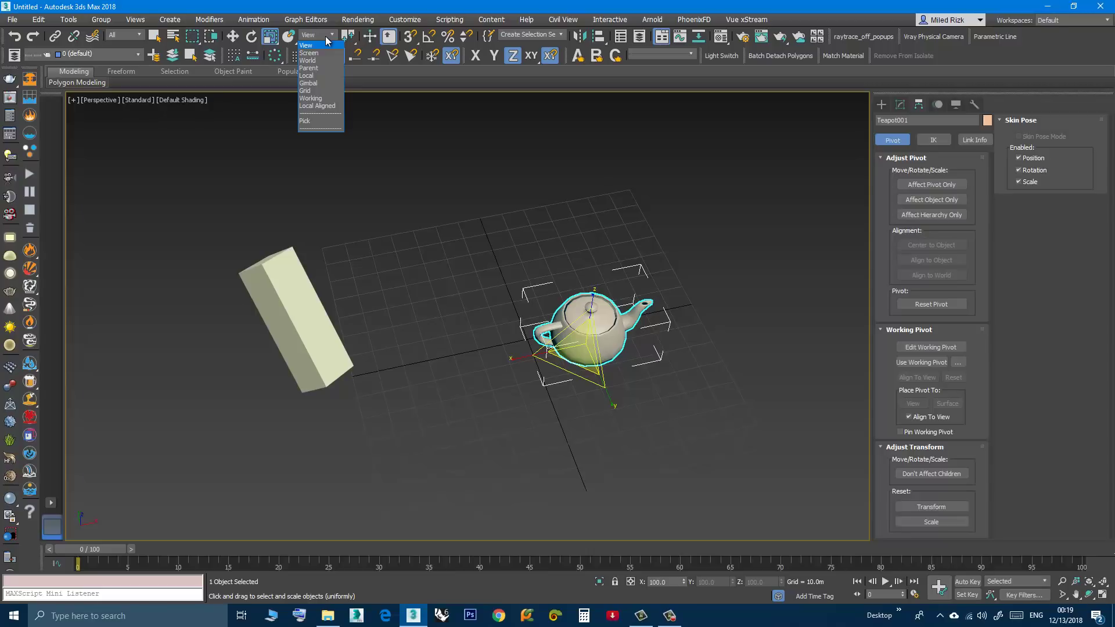
{"action": "left_click", "coordinate": [309, 69]}
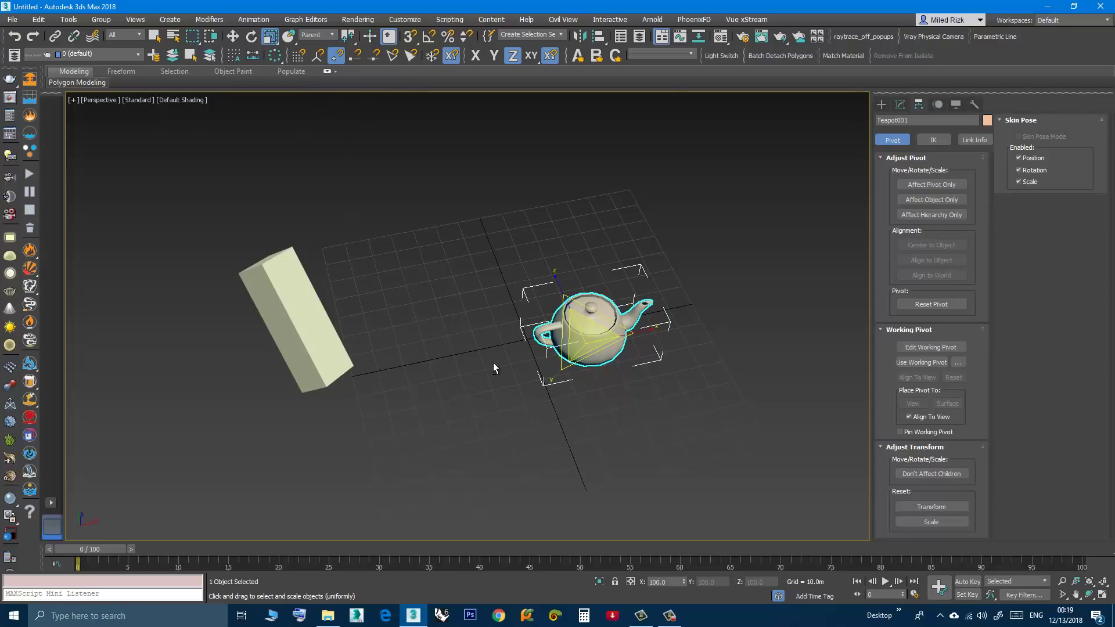
{"action": "mouse_move", "coordinate": [493, 368]}
{"action": "middle_mouse_down", "text": "alt"}
{"action": "mouse_move", "coordinate": [559, 329]}
{"action": "mouse_move", "coordinate": [505, 367]}
{"action": "mouse_move", "coordinate": [496, 353]}
{"action": "middle_mouse_up", "text": "alt"}
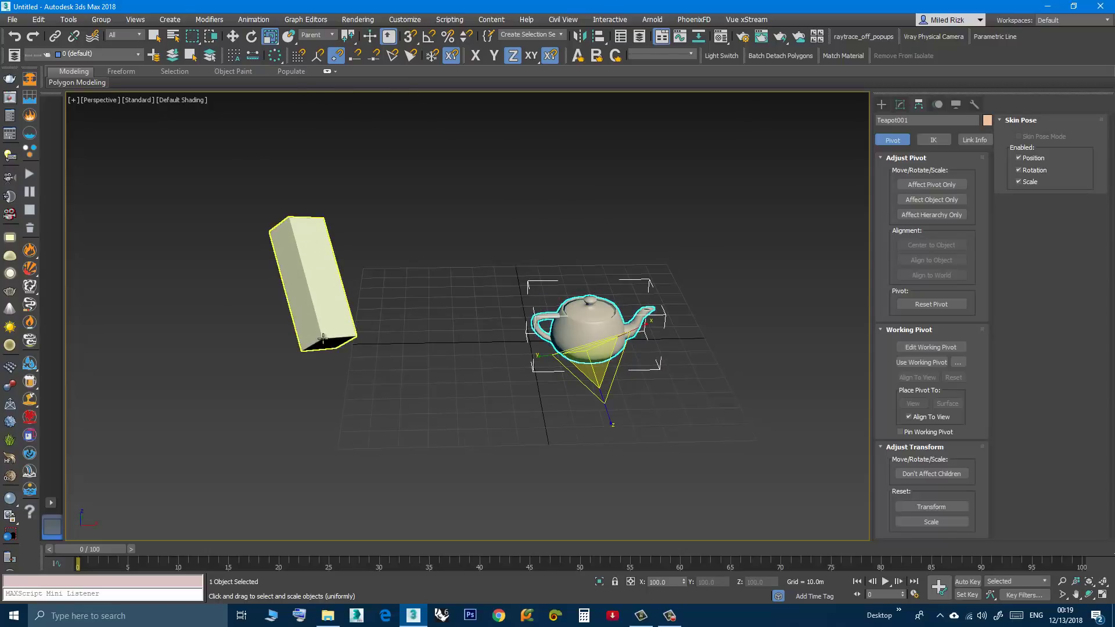
- Select the box and toggle Affect Pivot Only to inspect its rotated pivot
{"action": "left_click", "coordinate": [307, 290]}
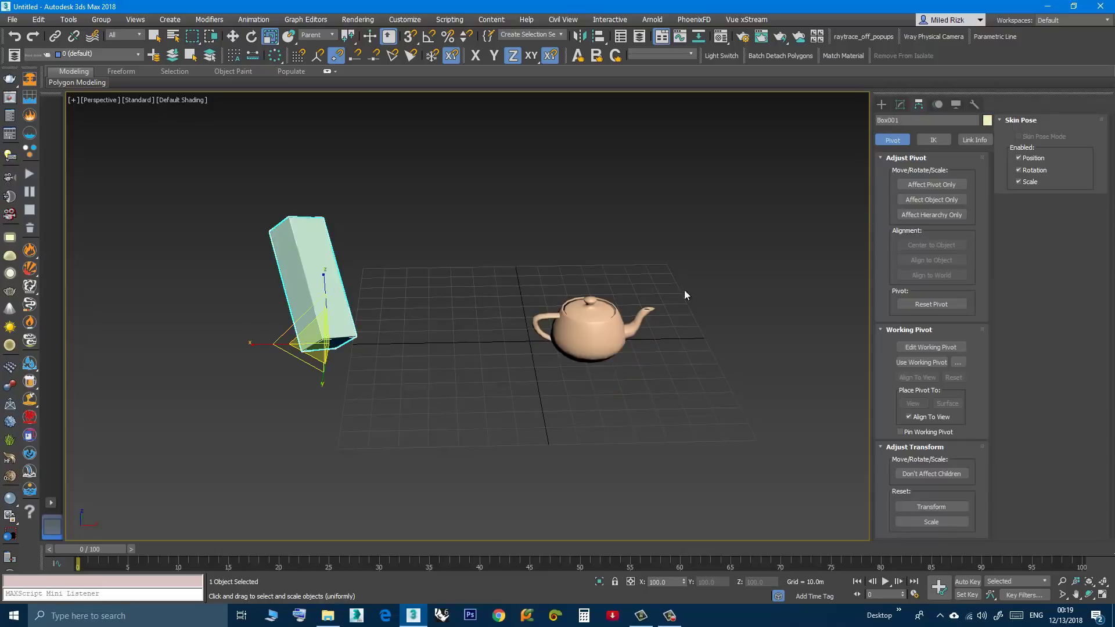
{"action": "left_click", "coordinate": [904, 185]}
{"action": "middle_click_drag", "start_coordinate": [527, 353], "coordinate": [440, 316], "text": "alt"}
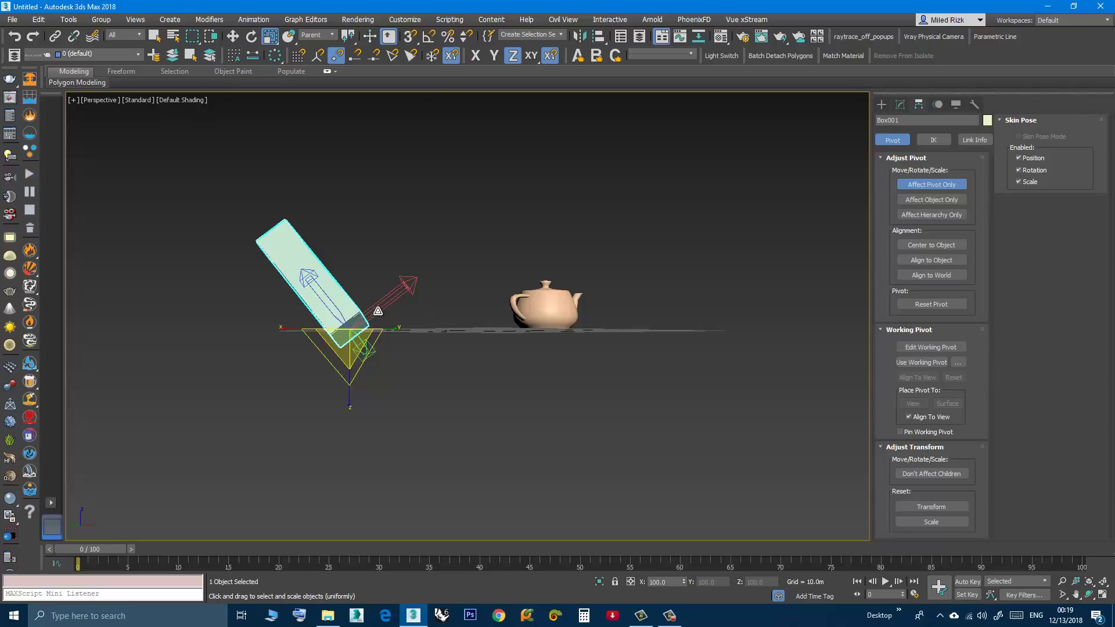
{"action": "key", "text": "q"}
{"action": "middle_click_drag", "start_coordinate": [353, 335], "coordinate": [385, 330], "text": "alt"}
{"action": "left_click", "coordinate": [931, 184]}
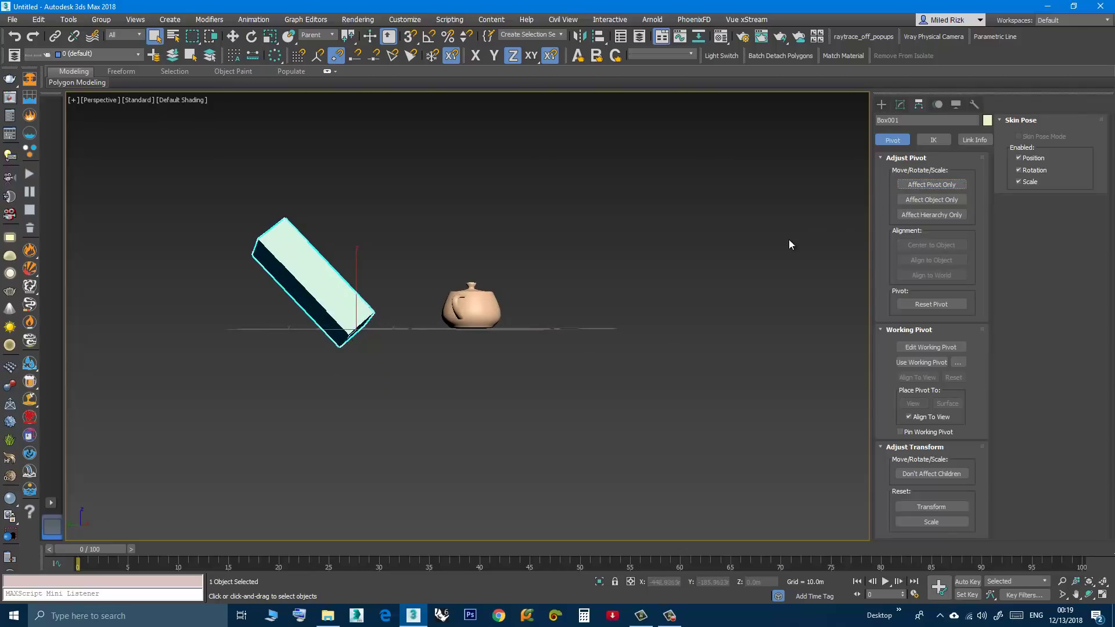
- Select the teapot and activate Select and Uniform Scale
{"action": "left_click", "coordinate": [473, 300]}
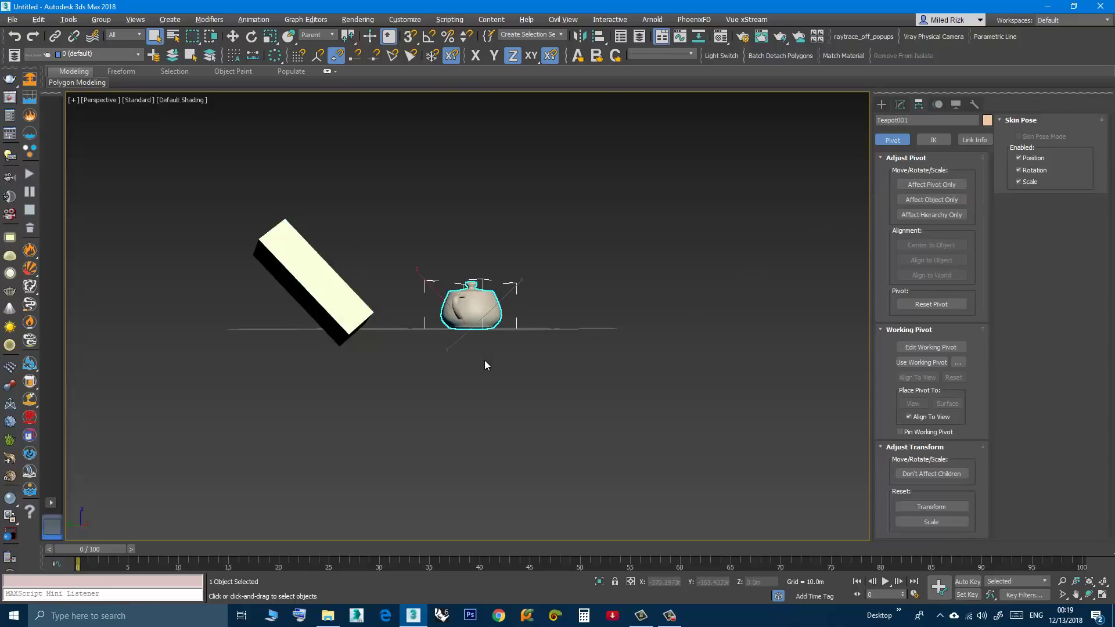
{"action": "middle_click_drag", "start_coordinate": [485, 360], "coordinate": [450, 291], "text": "alt"}
{"action": "key", "text": "r"}
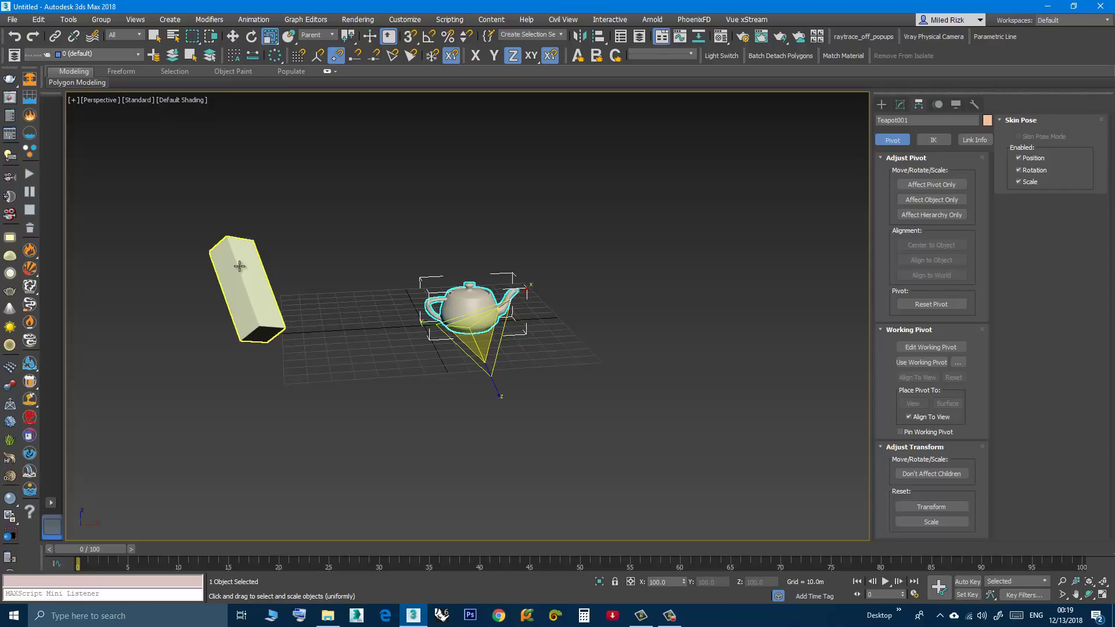
- Stretch the teapot non-uniformly, first along its Y axis, then along X
{"action": "mouse_move", "coordinate": [315, 371]}
{"action": "middle_mouse_down", "text": "alt"}
{"action": "mouse_move", "coordinate": [320, 388]}
{"action": "mouse_move", "coordinate": [322, 367]}
{"action": "middle_mouse_up", "text": "alt"}
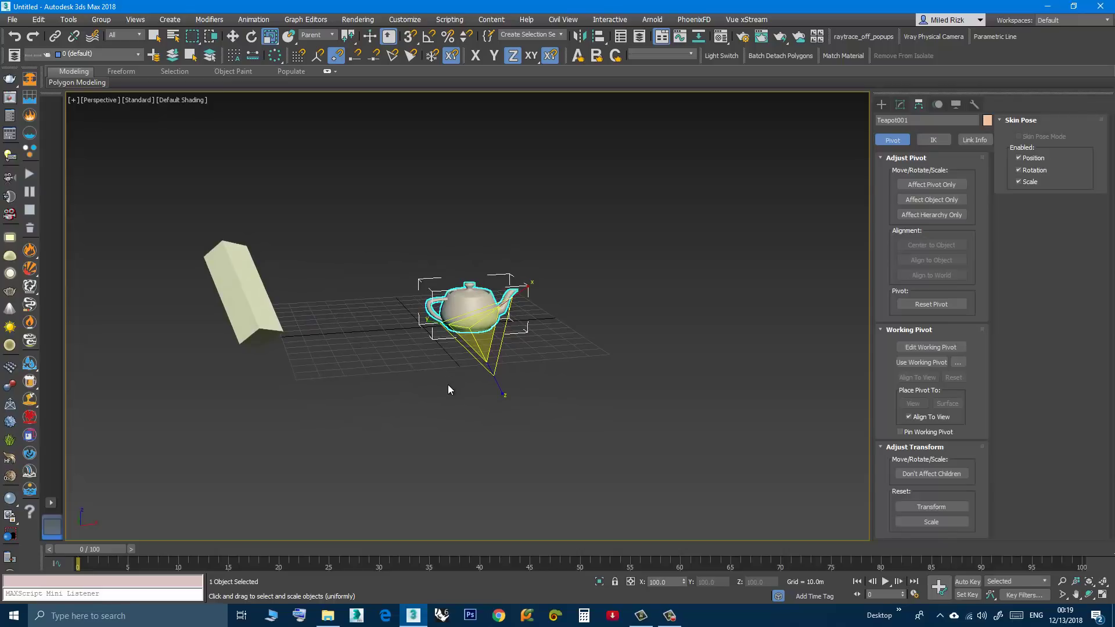
{"action": "middle_click_drag", "start_coordinate": [447, 385], "coordinate": [386, 322], "text": "alt"}
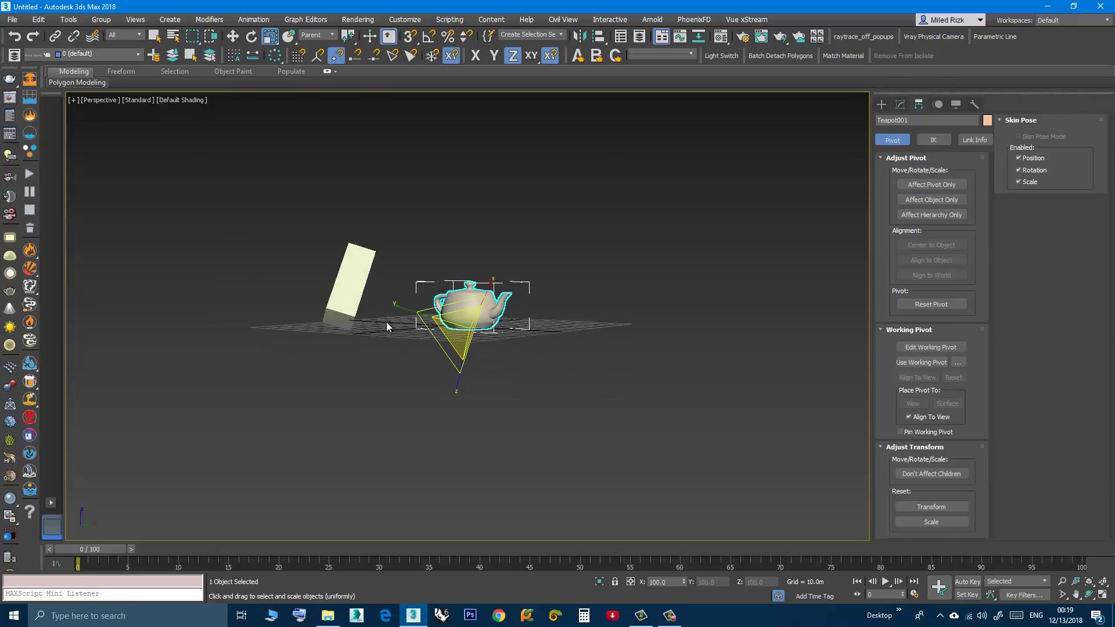
{"action": "left_click_drag", "start_coordinate": [401, 307], "coordinate": [371, 347]}
{"action": "middle_click_drag", "start_coordinate": [372, 346], "coordinate": [503, 315], "text": "alt"}
{"action": "left_click_drag", "start_coordinate": [381, 391], "coordinate": [373, 399]}
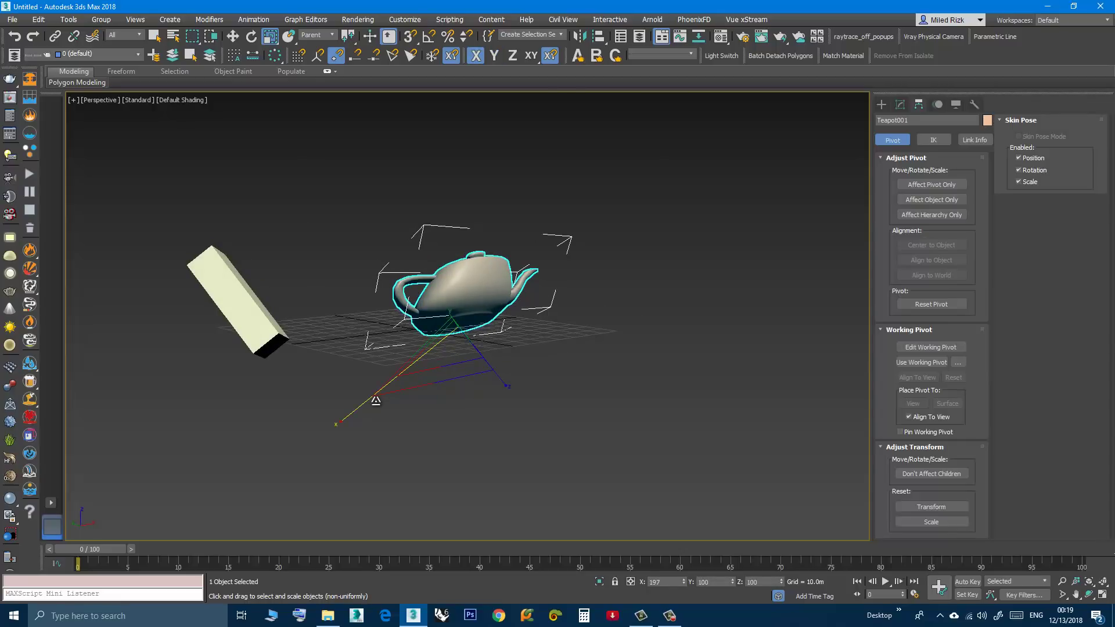
{"action": "middle_click_drag", "start_coordinate": [453, 403], "coordinate": [431, 433], "text": "alt"}
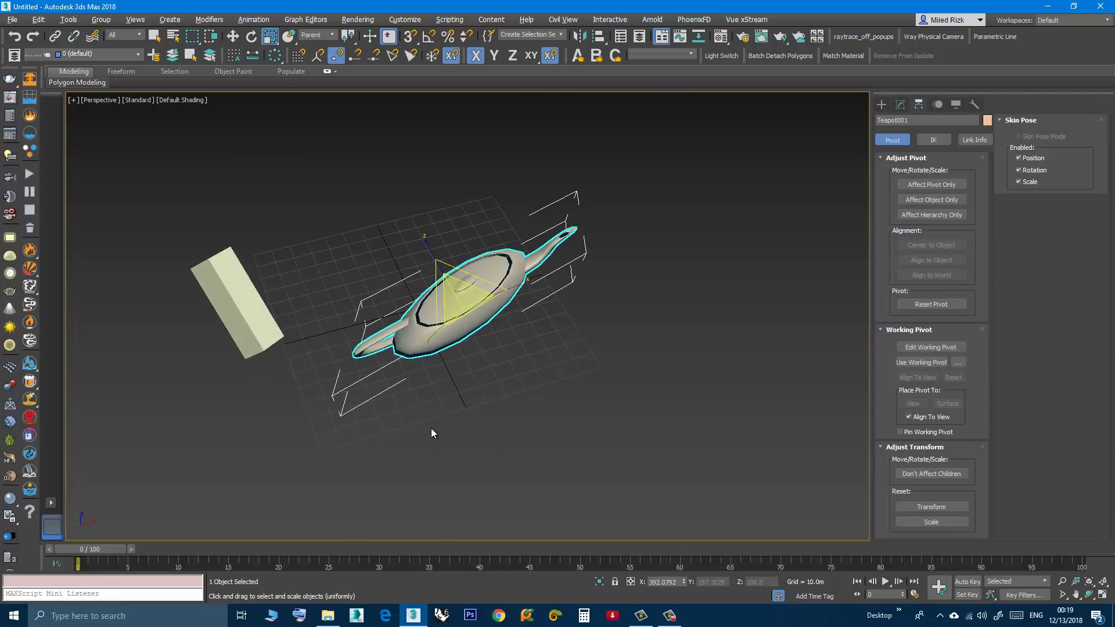
- Inspect the teapot's pivot from several angles with Affect Pivot Only, then turn it off
{"action": "left_click", "coordinate": [933, 184]}
{"action": "middle_click_drag", "start_coordinate": [504, 374], "coordinate": [315, 345], "text": "alt"}
{"action": "scroll", "coordinate": [315, 345], "scroll_direction": "up", "scroll_amount": 5}
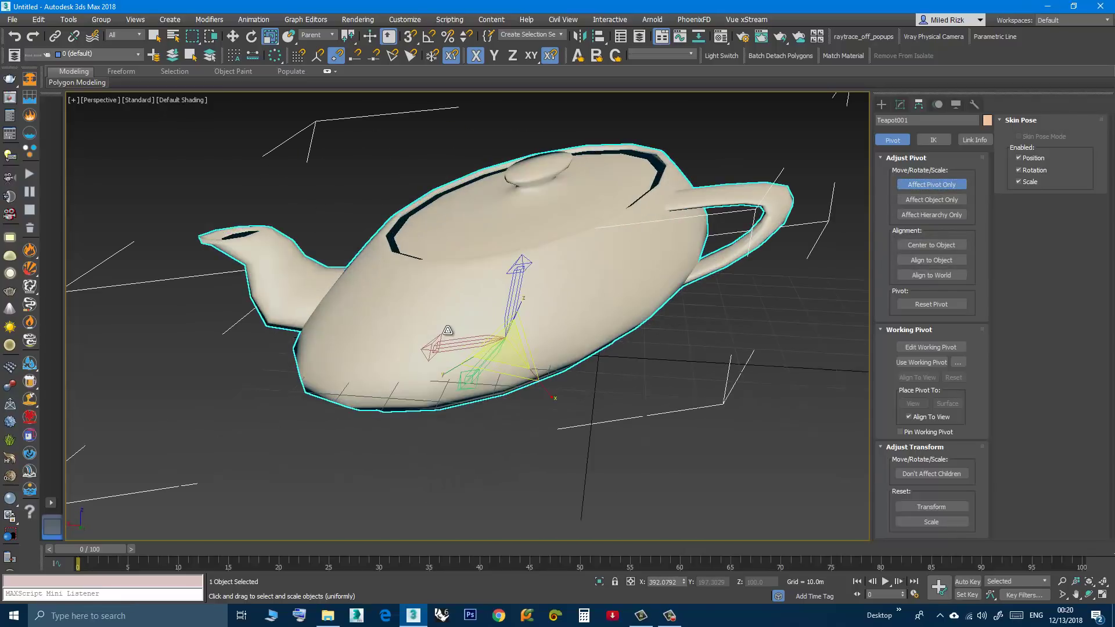
{"action": "middle_click_drag", "start_coordinate": [442, 323], "coordinate": [269, 319], "text": "alt"}
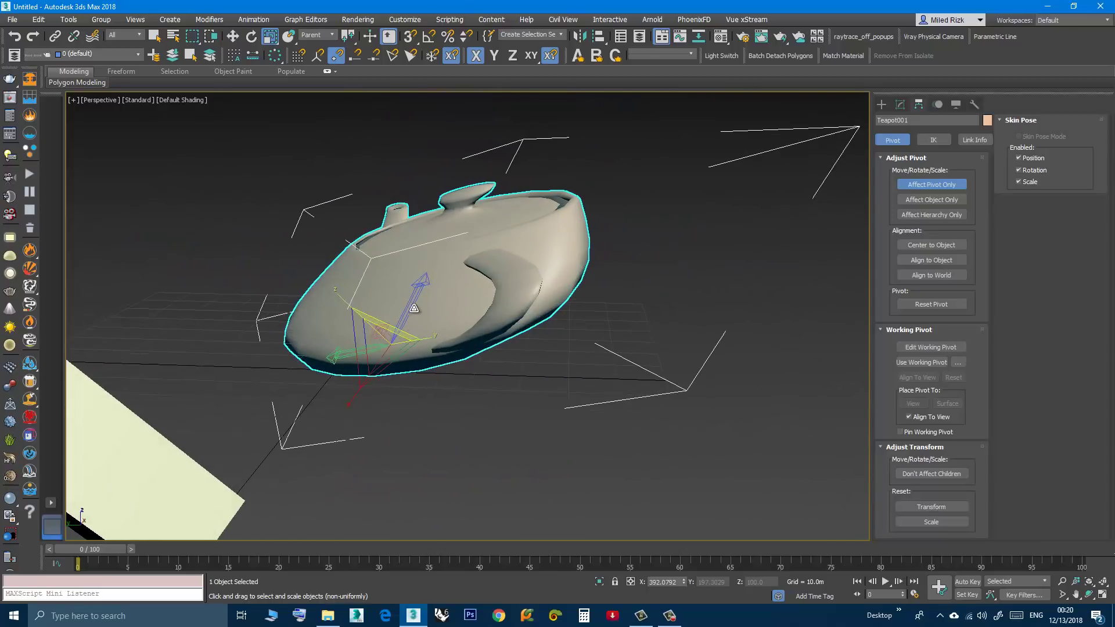
{"action": "middle_click_drag", "start_coordinate": [414, 308], "coordinate": [540, 437], "text": "alt"}
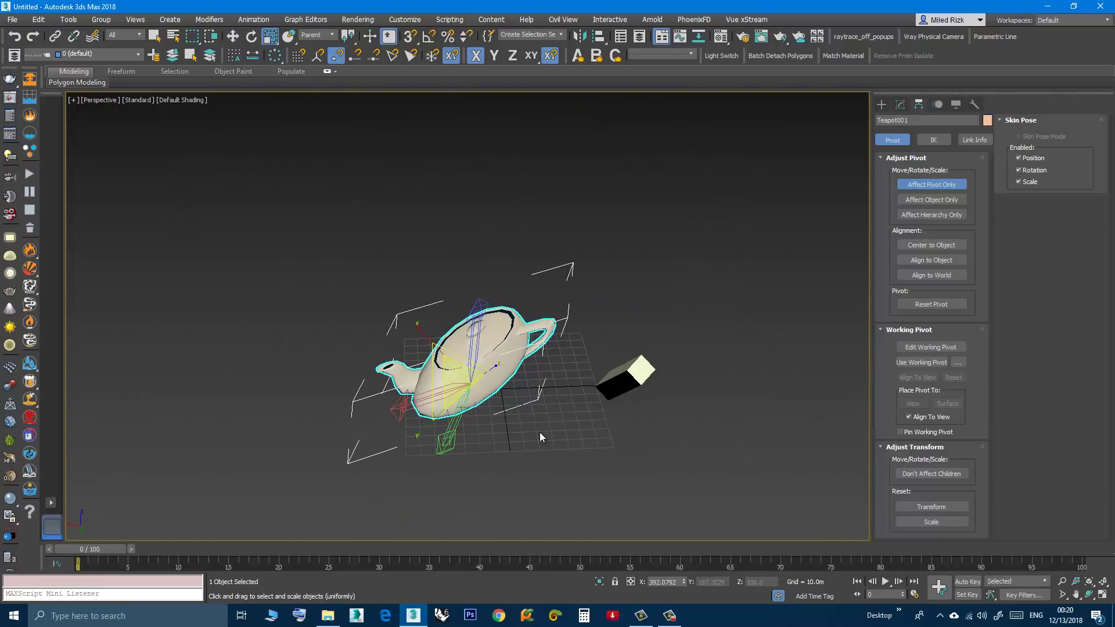
{"action": "left_click", "coordinate": [918, 186]}
- Deselect the teapot, then select the teapot and box together
{"action": "left_click", "coordinate": [725, 345]}
{"action": "middle_click_drag", "start_coordinate": [724, 345], "coordinate": [651, 361]}
{"action": "left_click_drag", "start_coordinate": [658, 446], "coordinate": [225, 176]}
- Export Selected as 'test' FBX and close the non-orthogonal matrix warning for Teapot001
{"action": "left_click", "coordinate": [12, 19]}
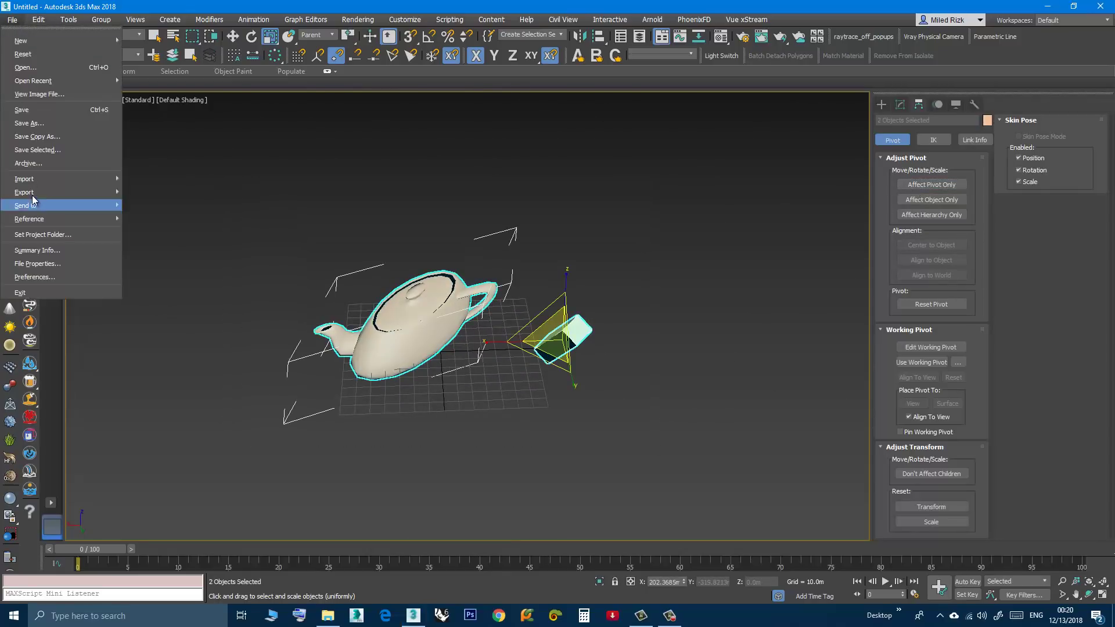
{"action": "mouse_move", "coordinate": [45, 191]}
{"action": "left_click", "coordinate": [149, 211]}
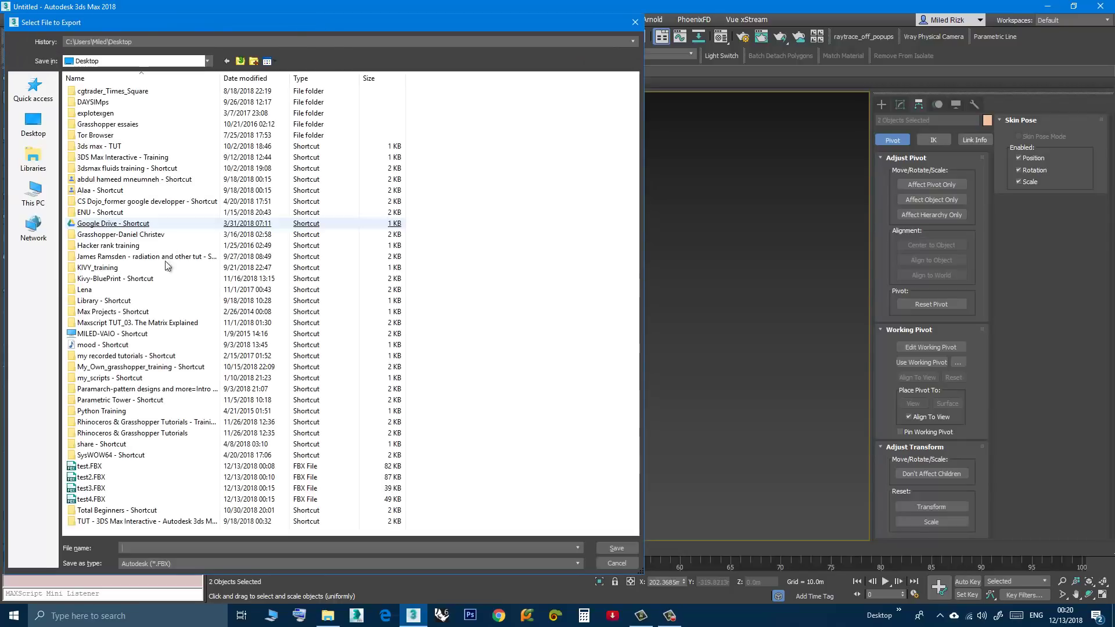
{"action": "left_click", "coordinate": [147, 549]}
{"action": "type", "text": "te"}
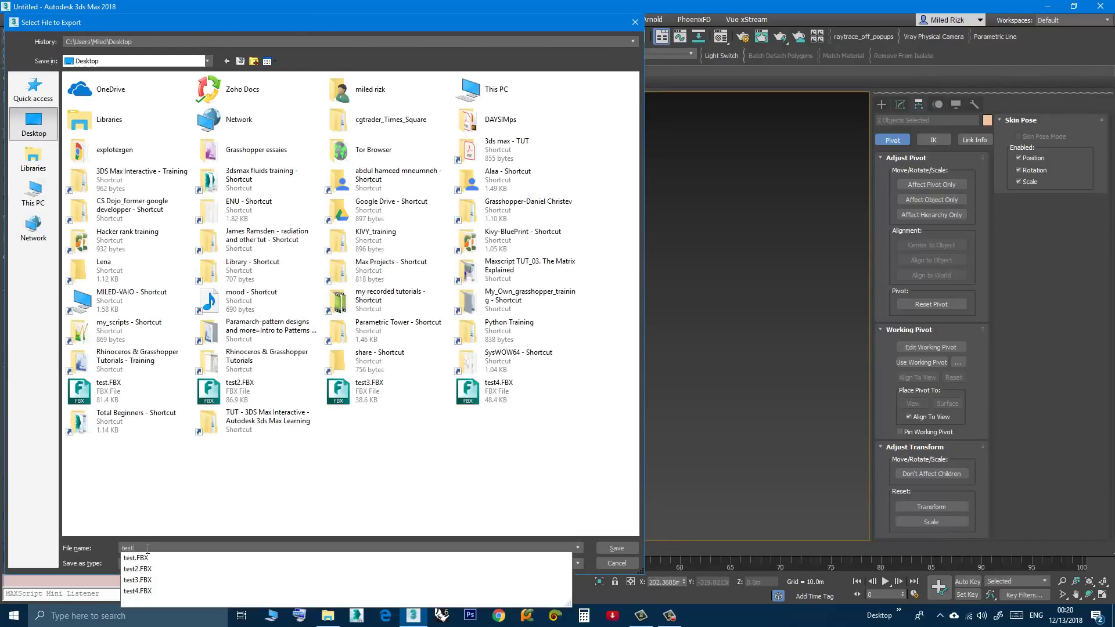
{"action": "type", "text": "st"}
{"action": "left_click", "coordinate": [617, 548]}
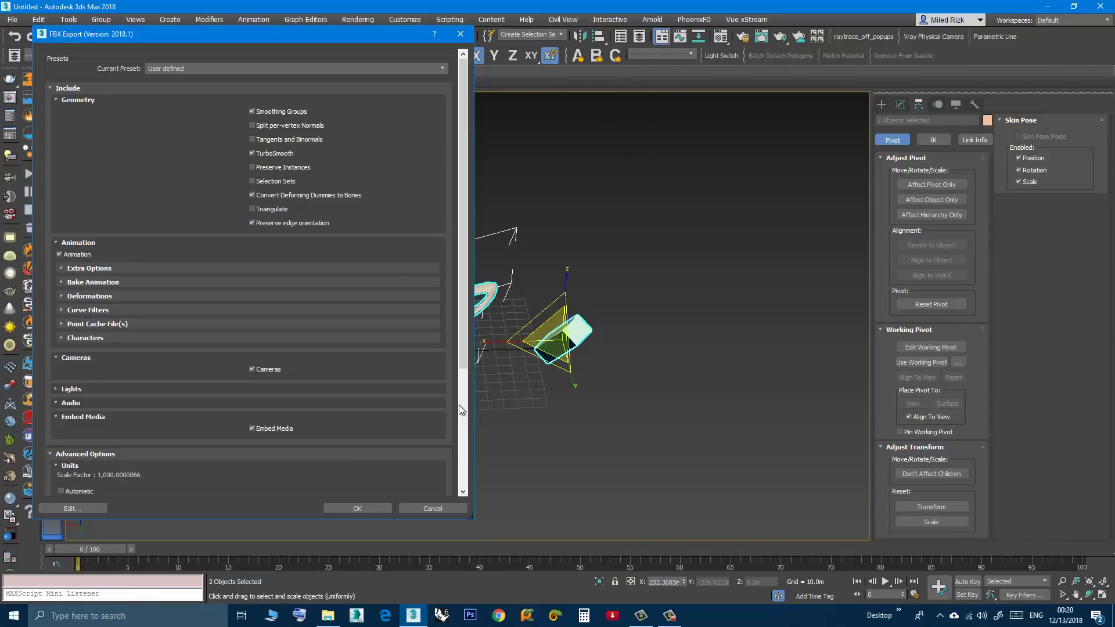
{"action": "left_click", "coordinate": [339, 509]}
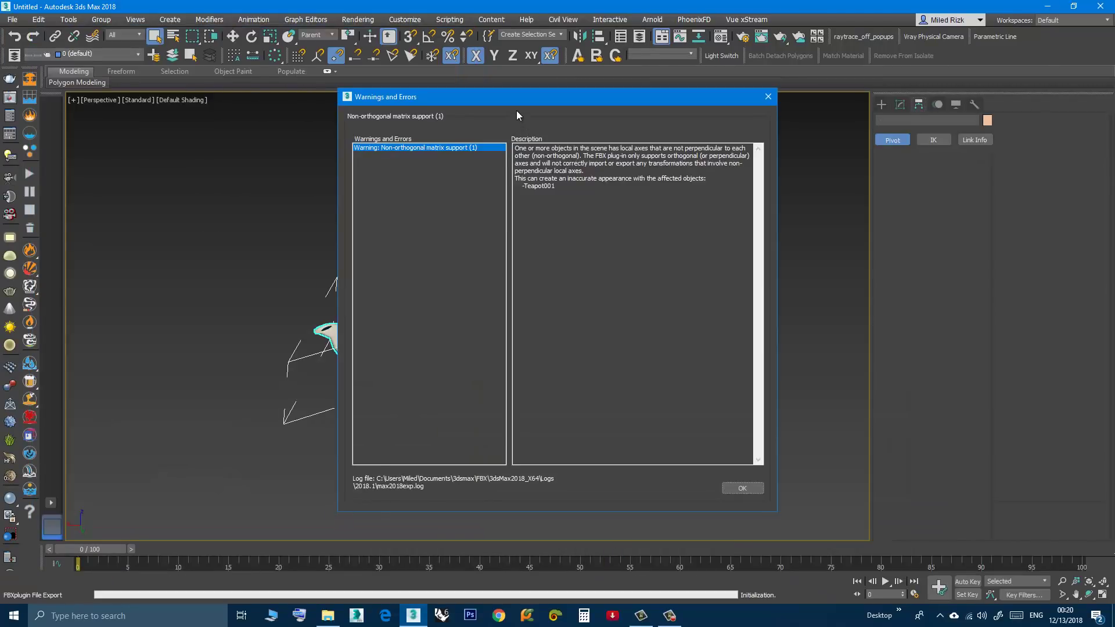
{"action": "left_click_drag", "start_coordinate": [517, 112], "coordinate": [841, 125]}
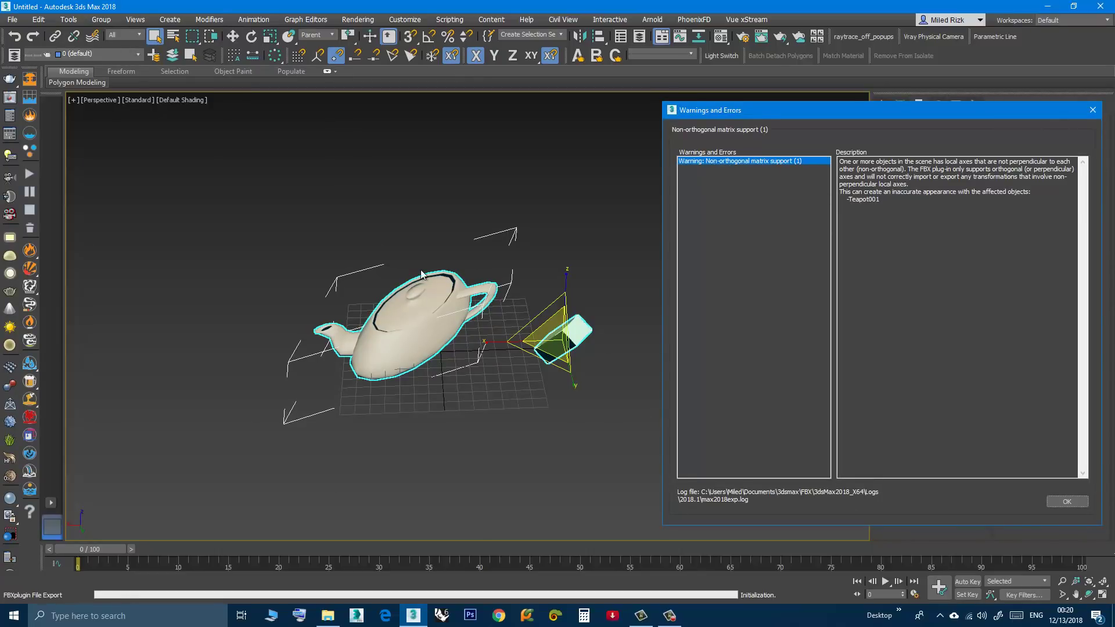
{"action": "left_click", "coordinate": [1093, 111]}
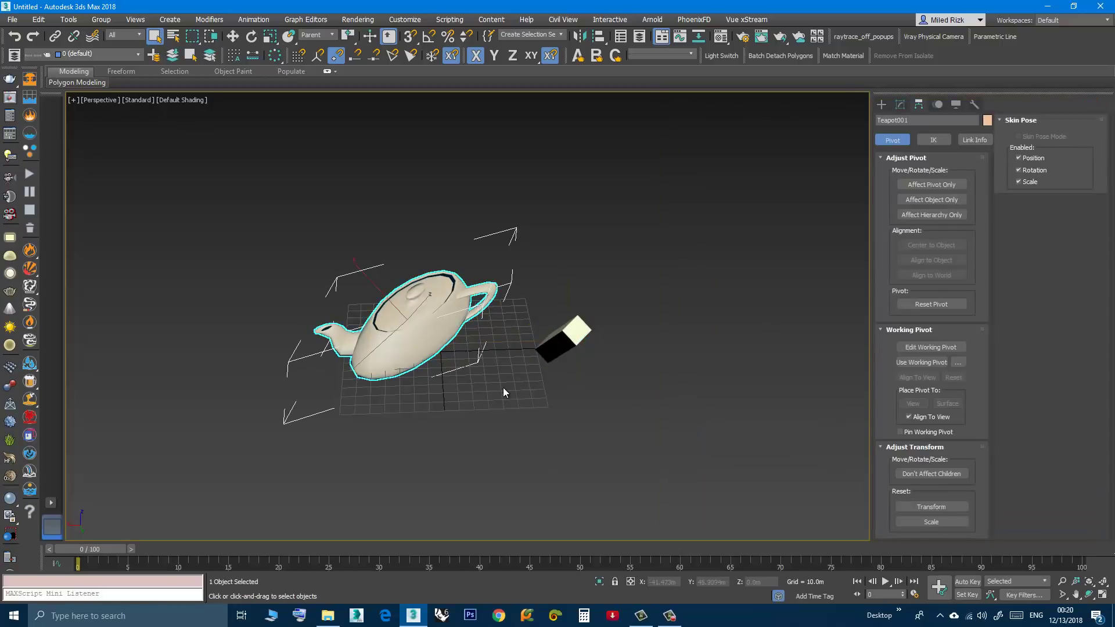
- Apply Reset XForm to the selected teapot, then add the box to the selection
{"action": "left_click", "coordinate": [974, 106]}
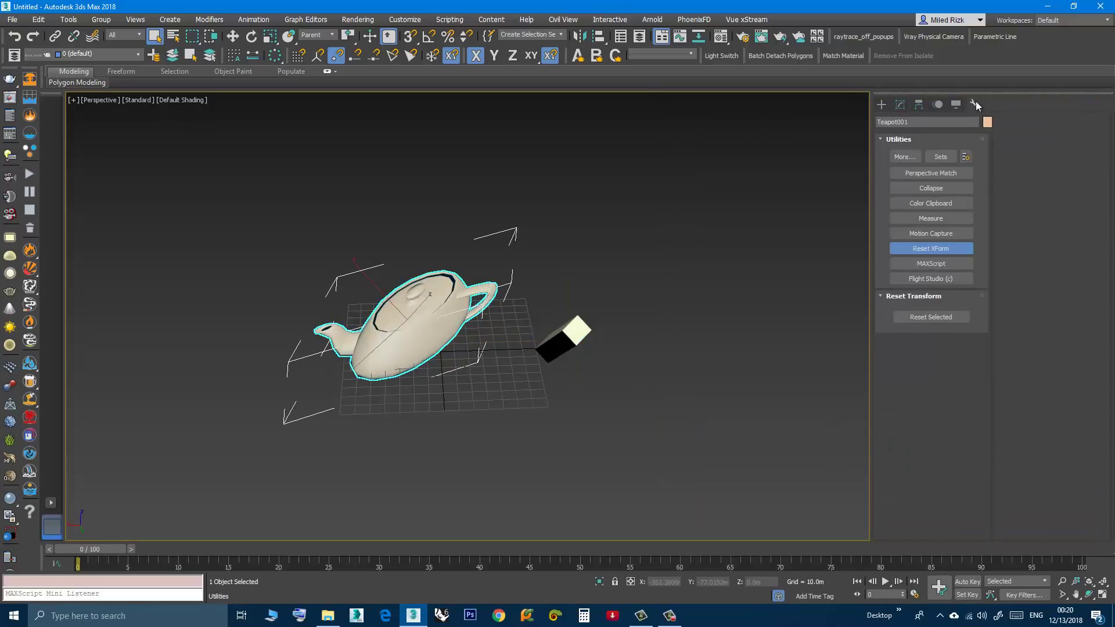
{"action": "left_click", "coordinate": [925, 316]}
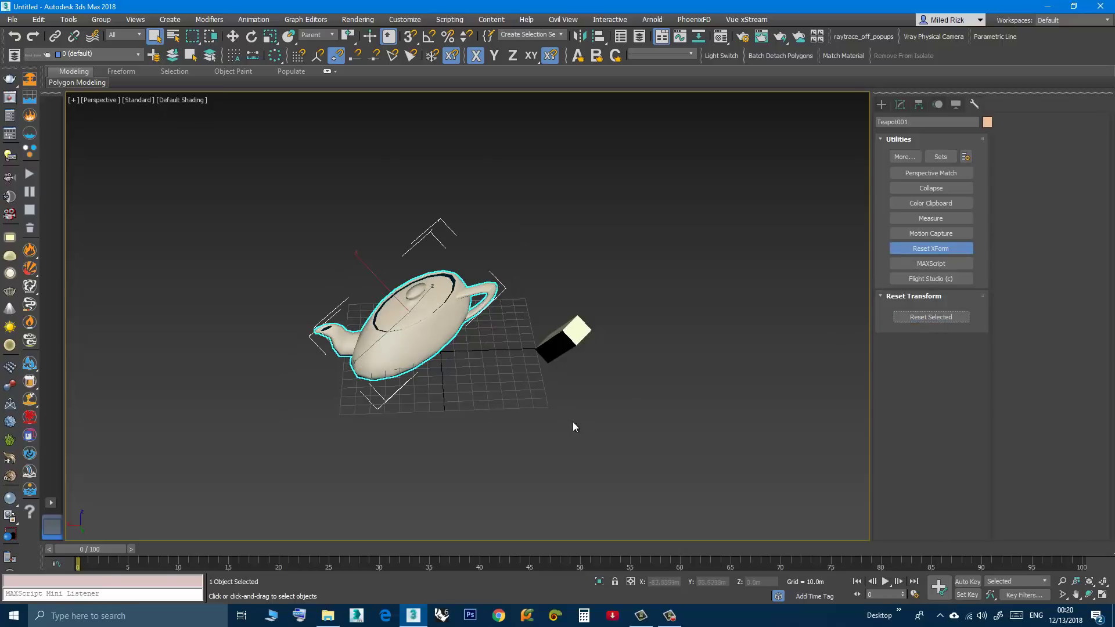
{"action": "left_click_drag", "start_coordinate": [687, 441], "coordinate": [567, 349], "text": "ctrl"}
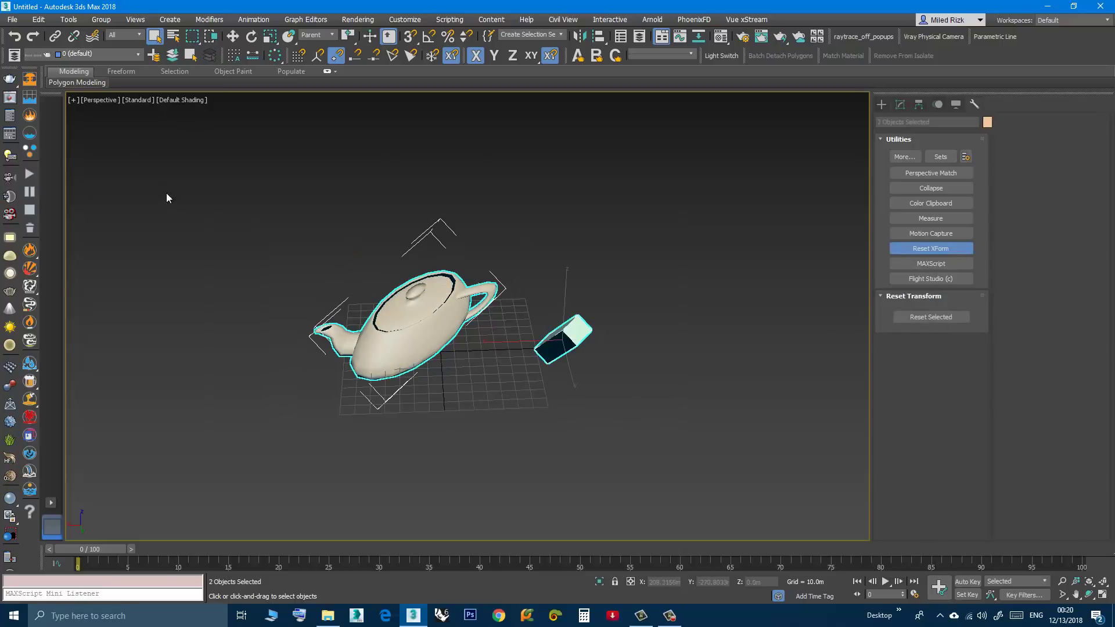
- Export the selected teapot and box as 'test6' FBX, then deselect everything
{"action": "left_click", "coordinate": [8, 20]}
{"action": "mouse_move", "coordinate": [47, 192]}
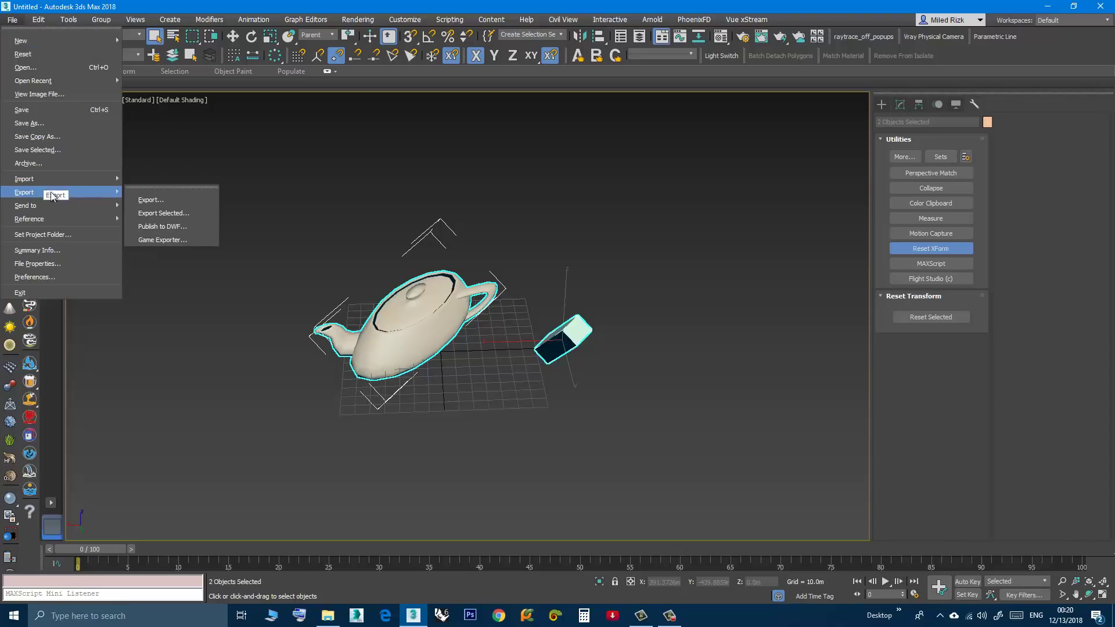
{"action": "left_click", "coordinate": [137, 212]}
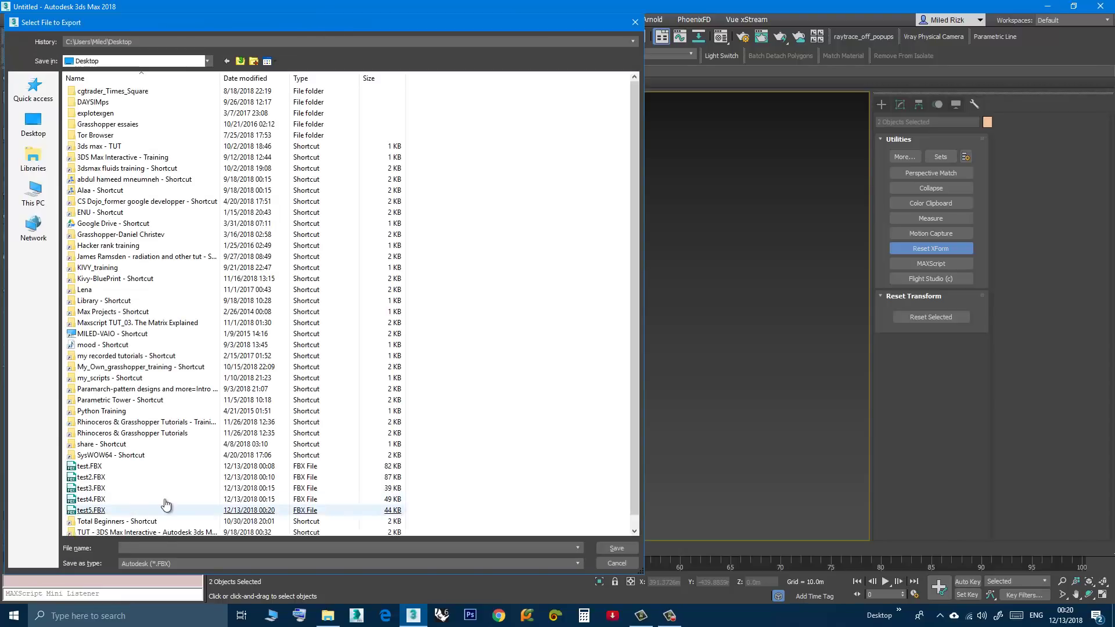
{"action": "type", "text": "test6"}
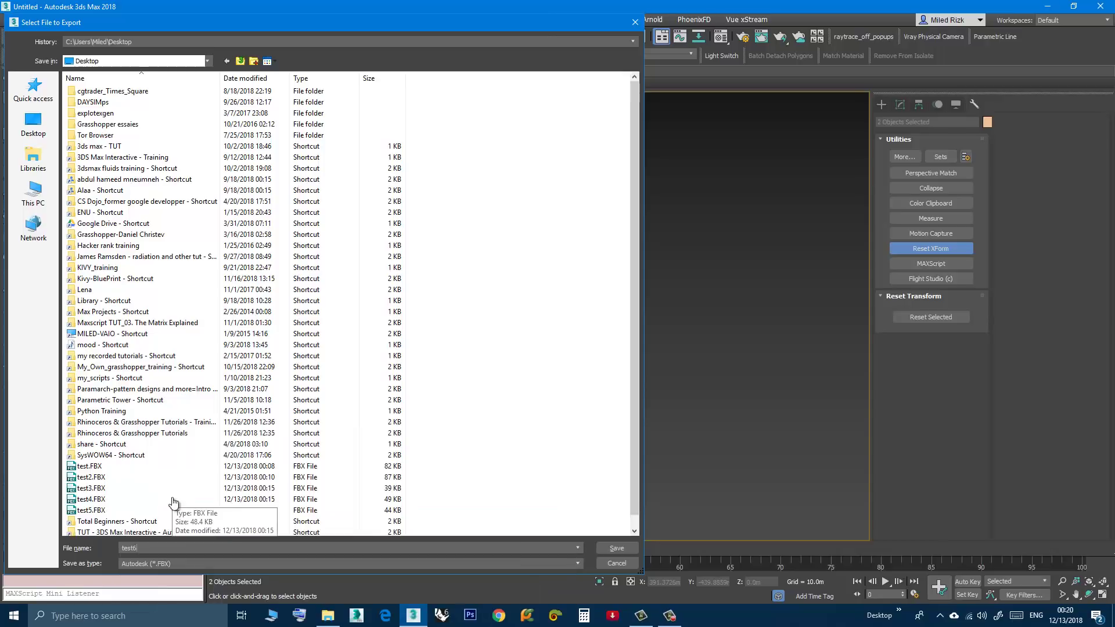
{"action": "key", "text": "Return"}
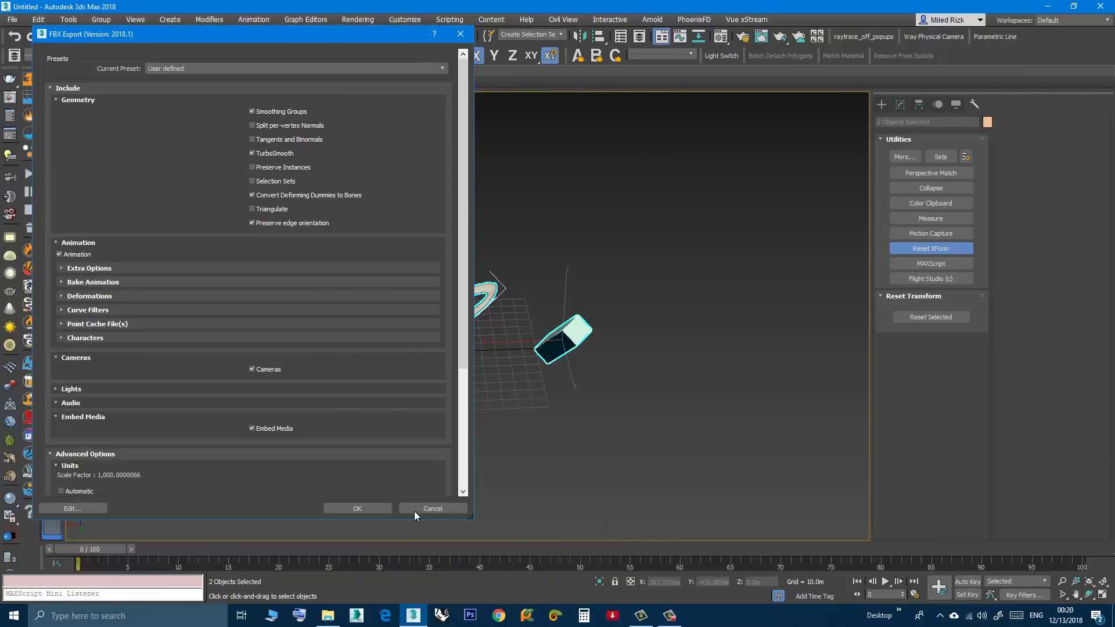
{"action": "left_click", "coordinate": [356, 508]}
{"action": "left_click", "coordinate": [455, 415]}
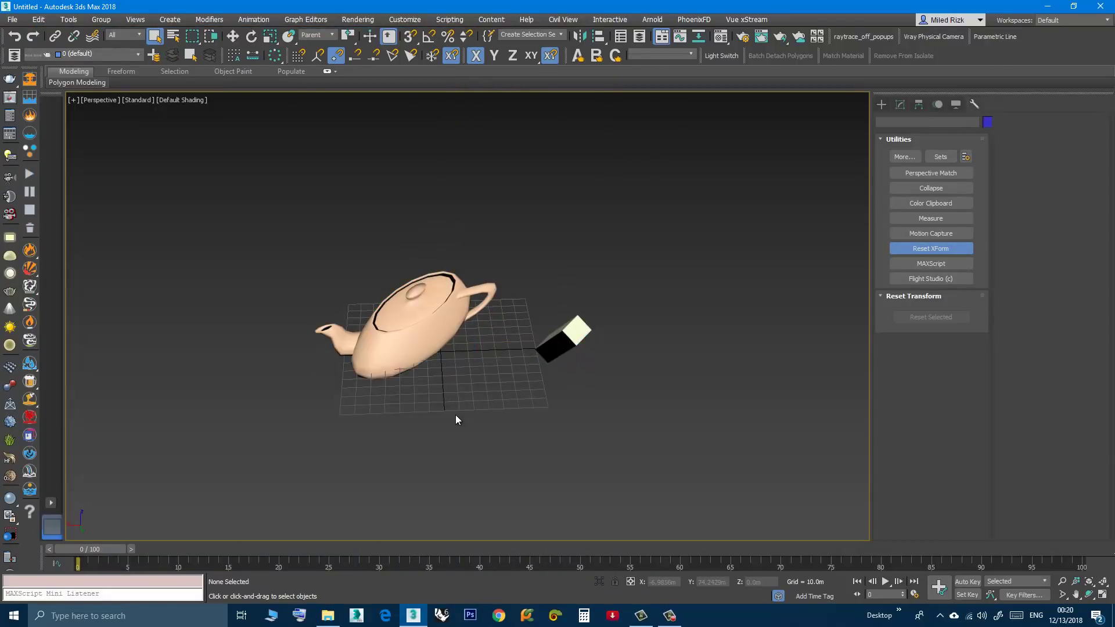
{"action": "middle_click_drag", "start_coordinate": [459, 390], "coordinate": [502, 357], "text": "alt"}
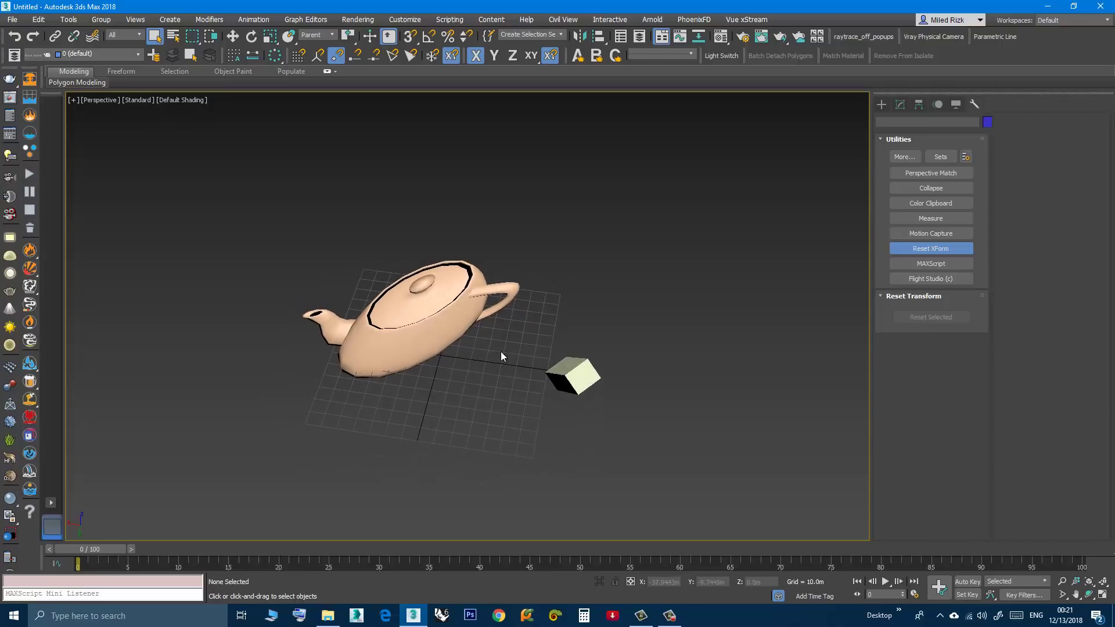